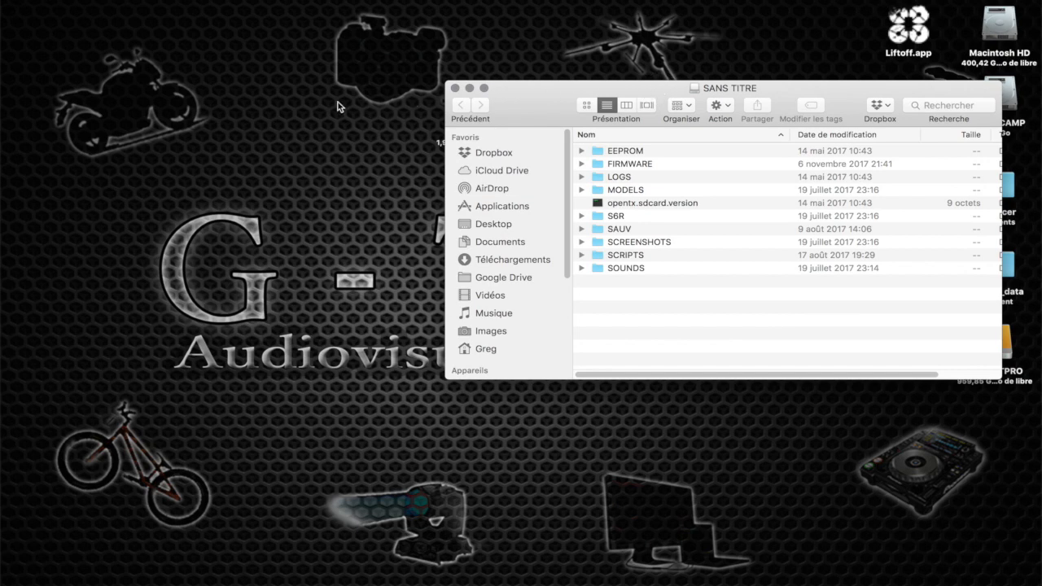
# Create a new folder on the desktop and name it SAUV SD
pyautogui.rightClick(250, 136)
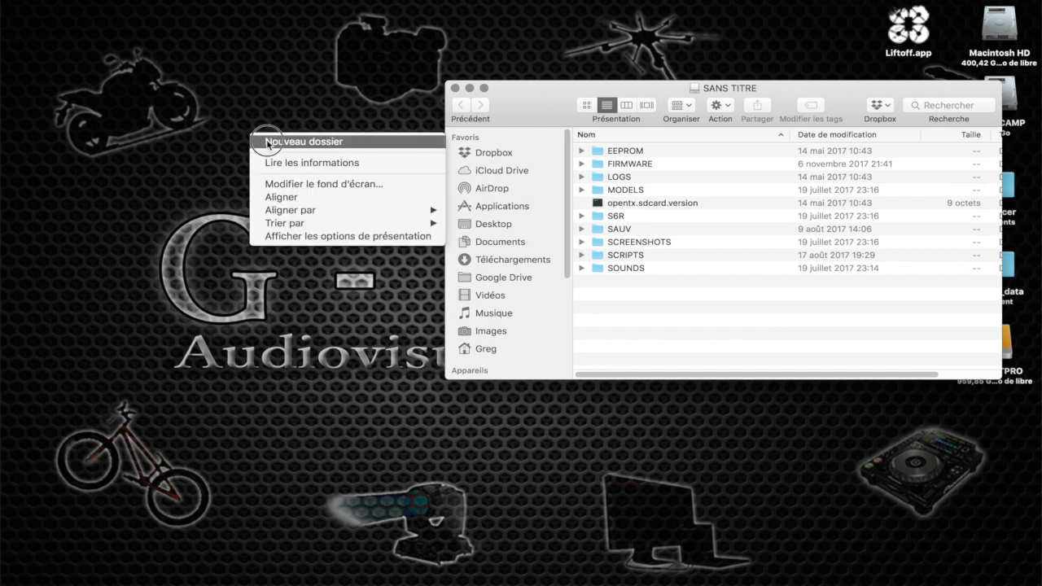
pyautogui.click(257, 142)
pyautogui.click(223, 134)
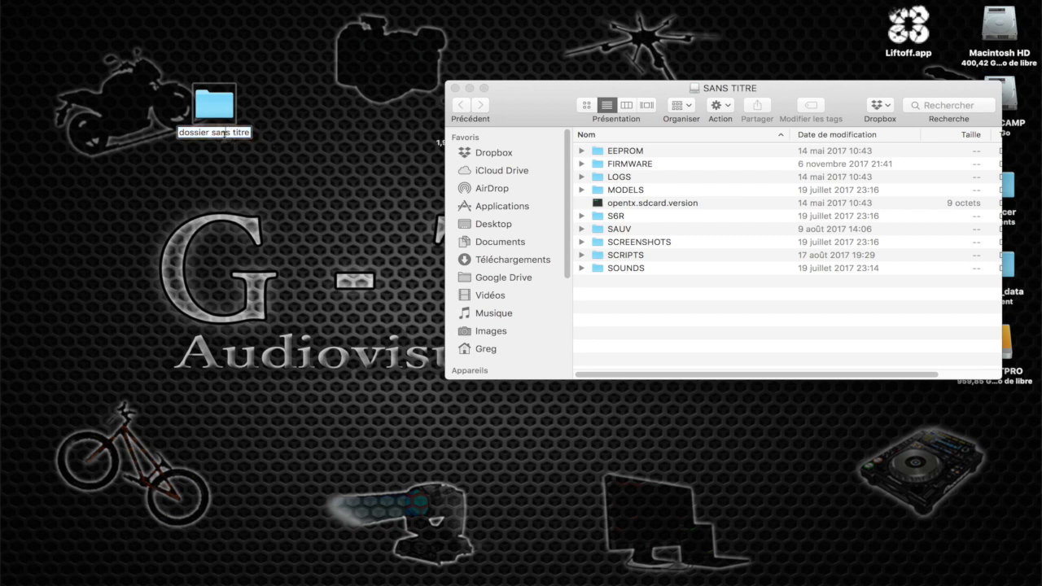
pyautogui.doubleClick(225, 135)
pyautogui.tripleClick(223, 135)
pyautogui.write('SAUV SD')
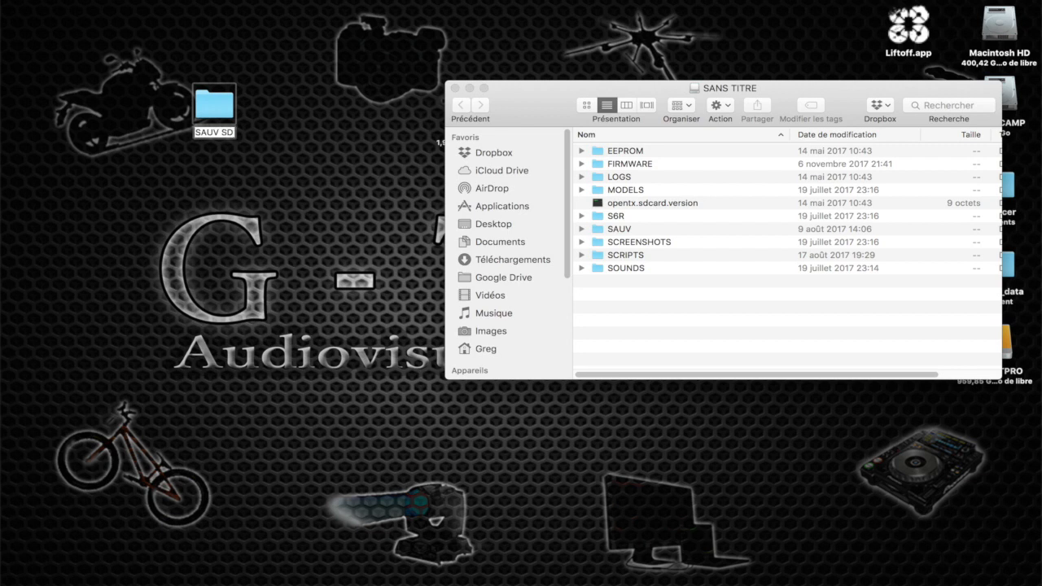
pyautogui.press('Return')
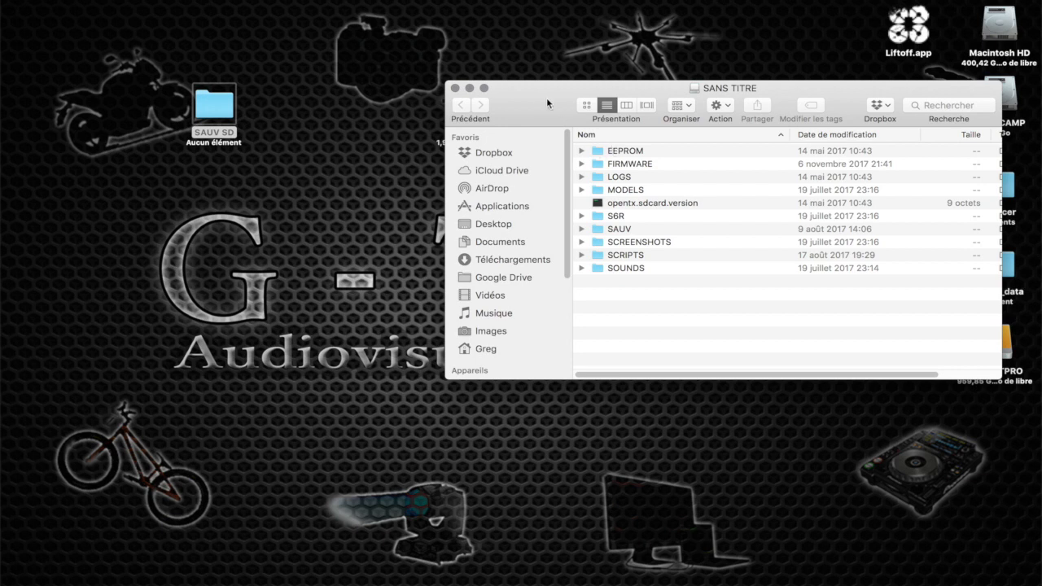
# Check the EEPROM folder's backup file, place the opened SAUV SD folder beside the SANS TITRE volume, and copy EEPROM into it
pyautogui.click(582, 151)
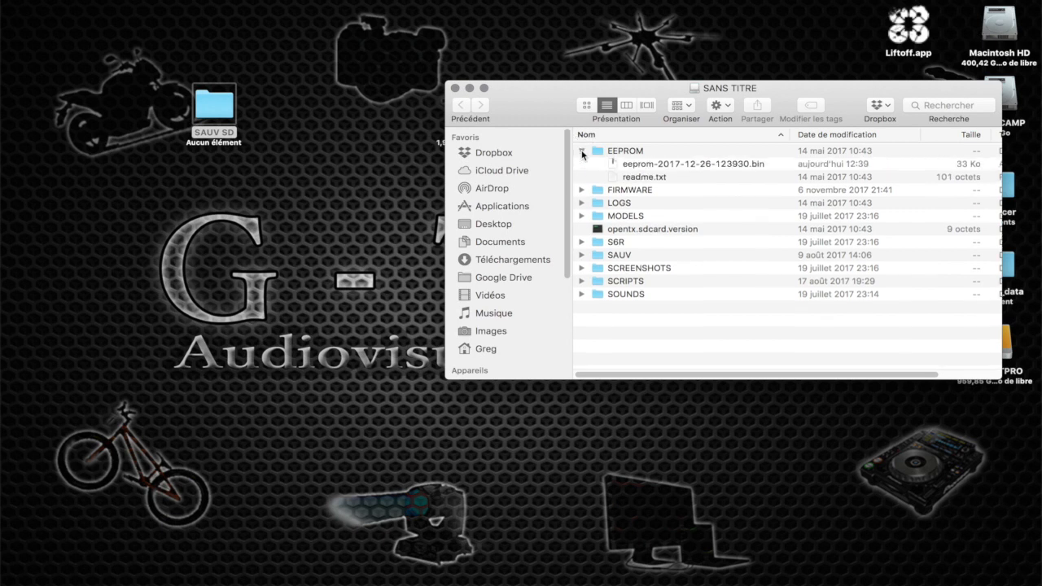
pyautogui.click(661, 167)
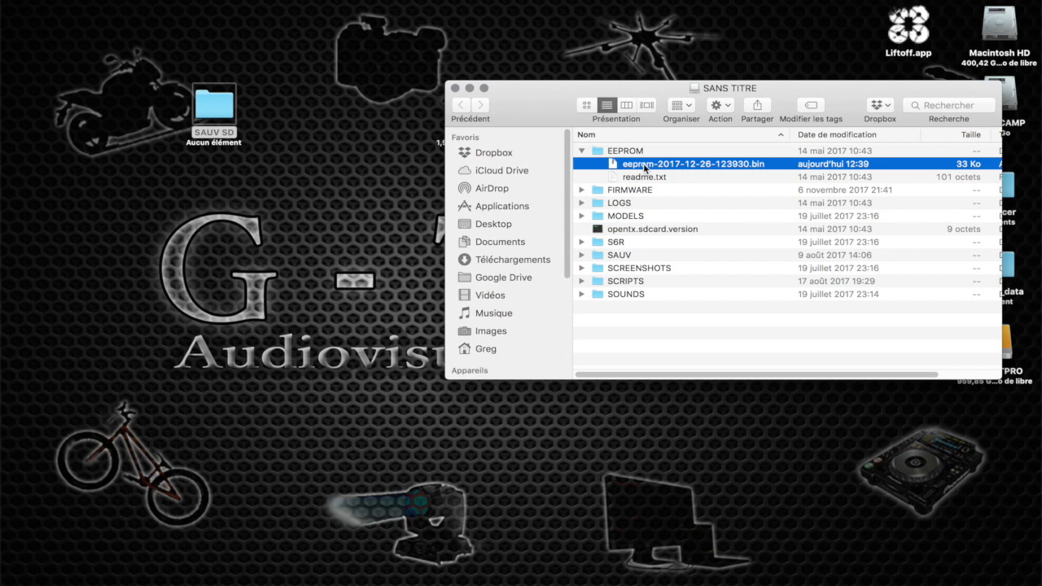
pyautogui.click(583, 152)
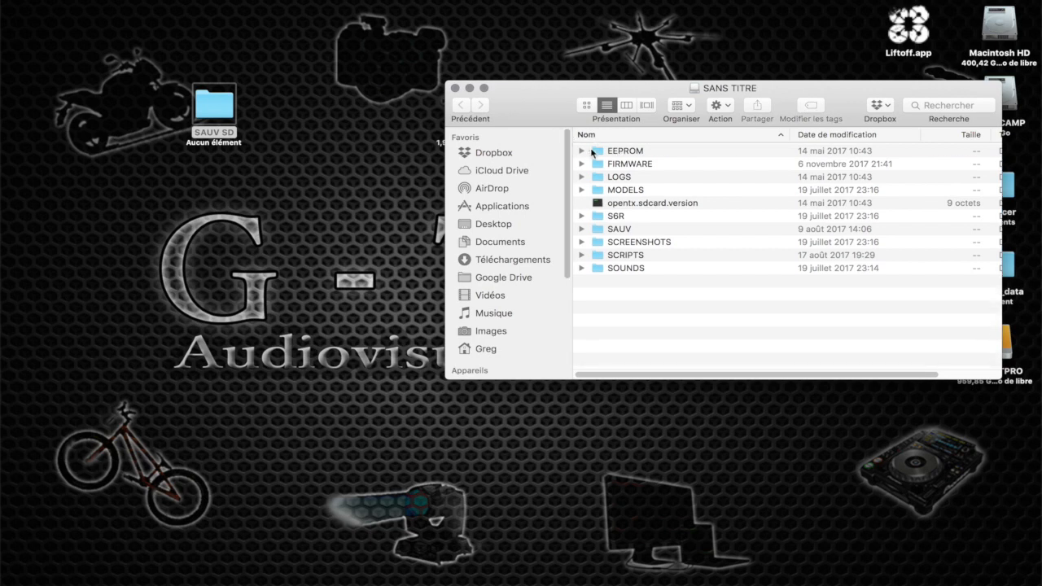
pyautogui.moveTo(602, 152)
pyautogui.mouseDown()
pyautogui.moveTo(346, 105)
pyautogui.moveTo(632, 146)
pyautogui.moveTo(618, 149)
pyautogui.mouseUp()
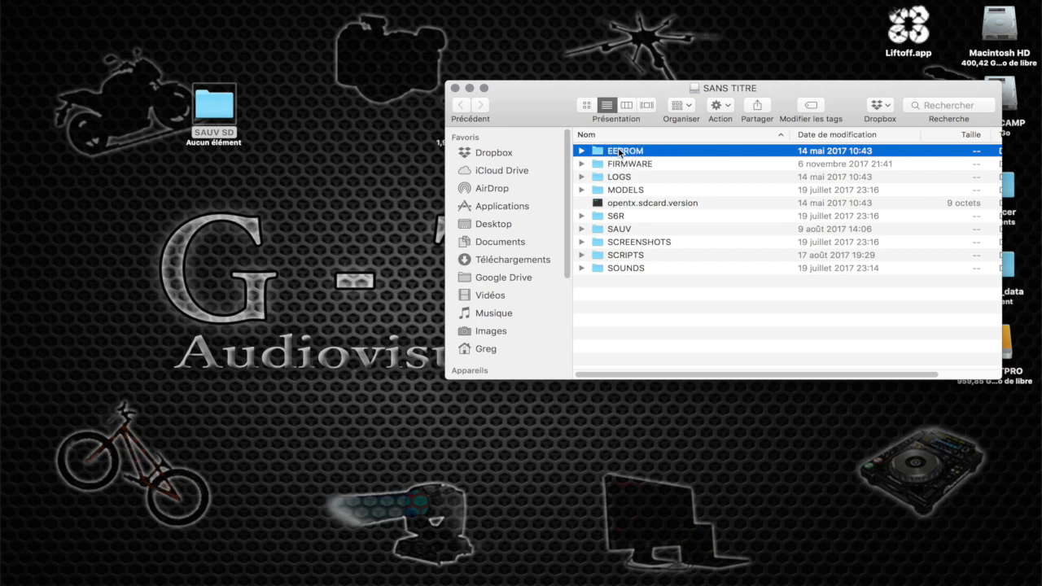
pyautogui.doubleClick(207, 103)
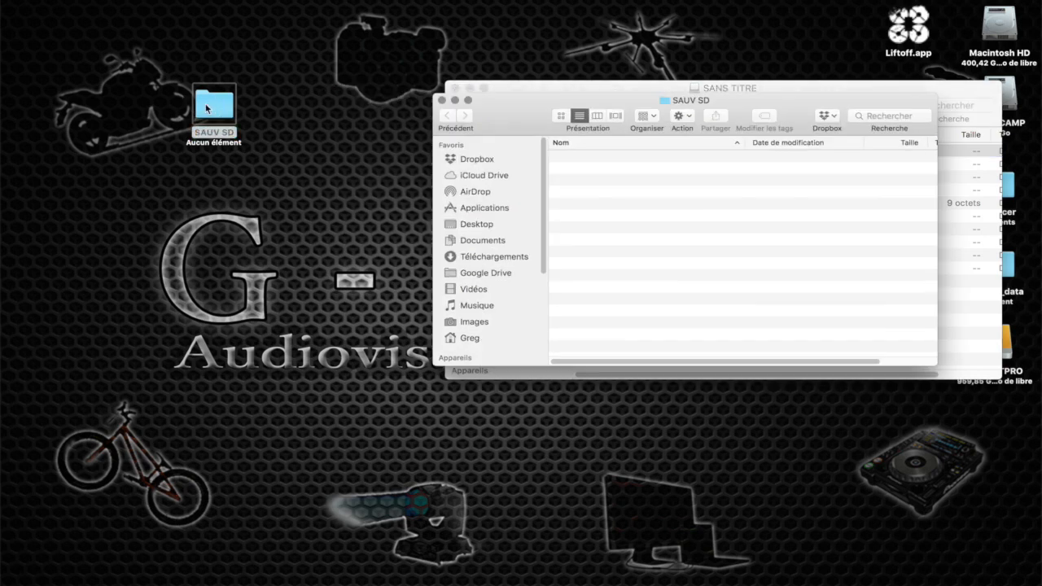
pyautogui.moveTo(619, 103); pyautogui.dragTo(158, 91)
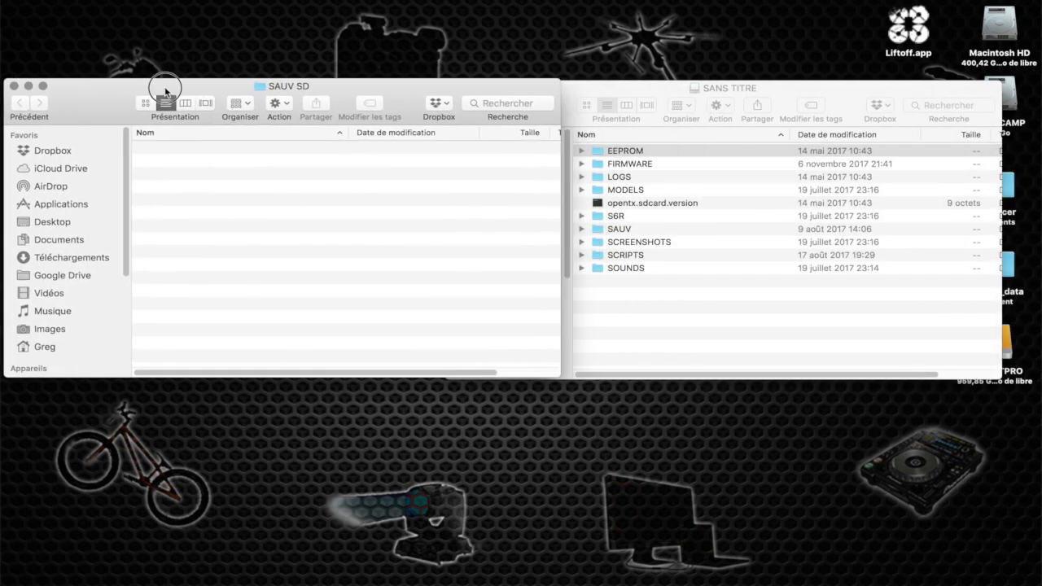
pyautogui.moveTo(548, 226); pyautogui.dragTo(430, 212)
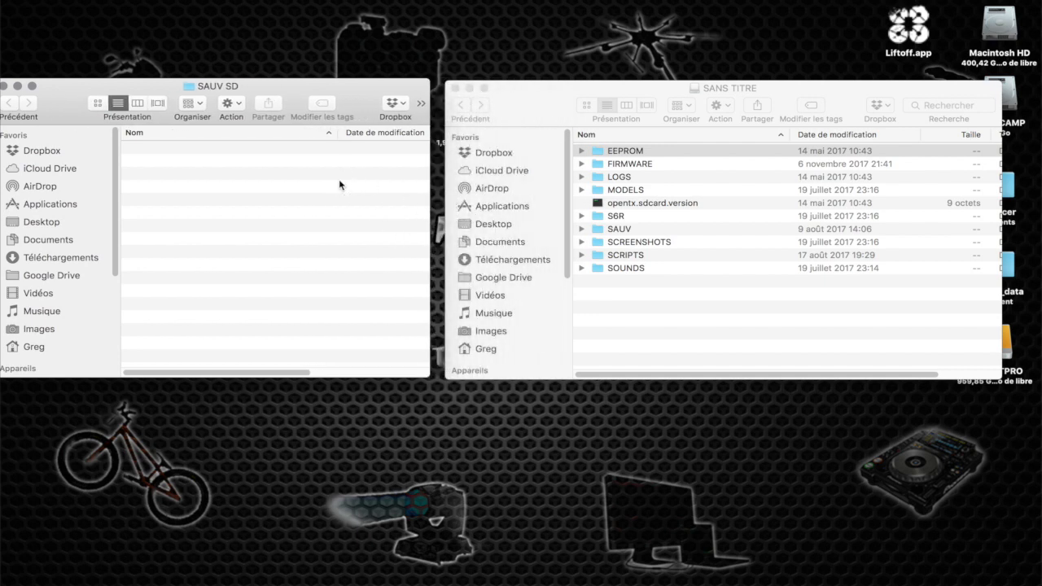
# Examine the contents of the FIRMWARE and LOGS folders on the SANS TITRE volume
pyautogui.click(582, 165)
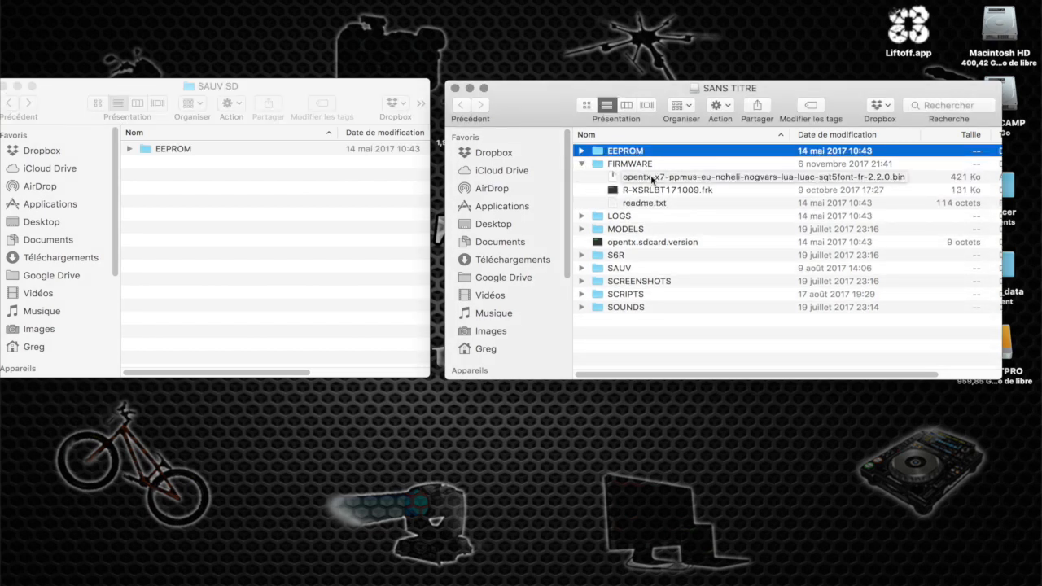
pyautogui.click(581, 165)
pyautogui.click(580, 178)
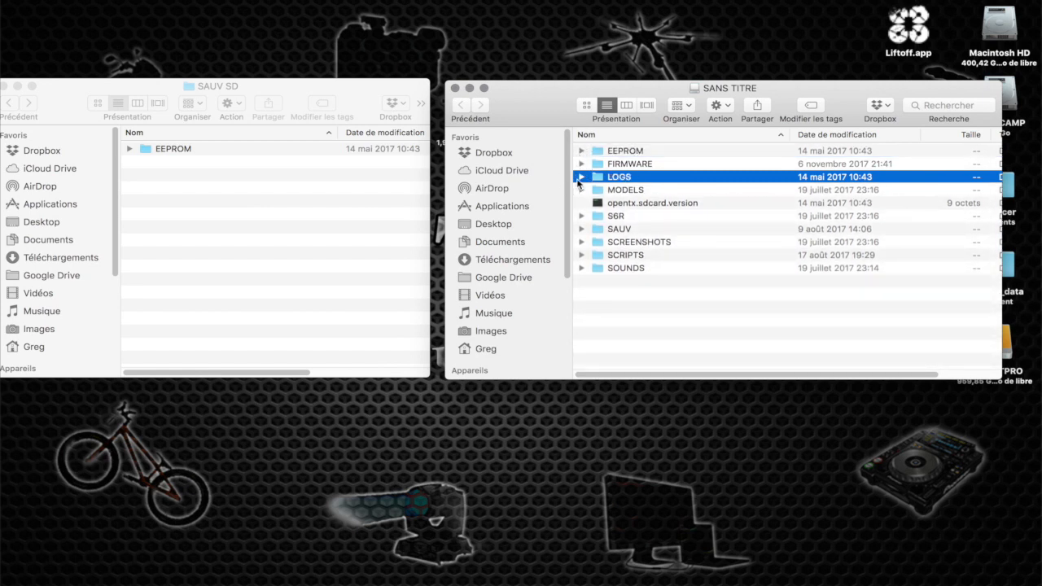
pyautogui.click(578, 178)
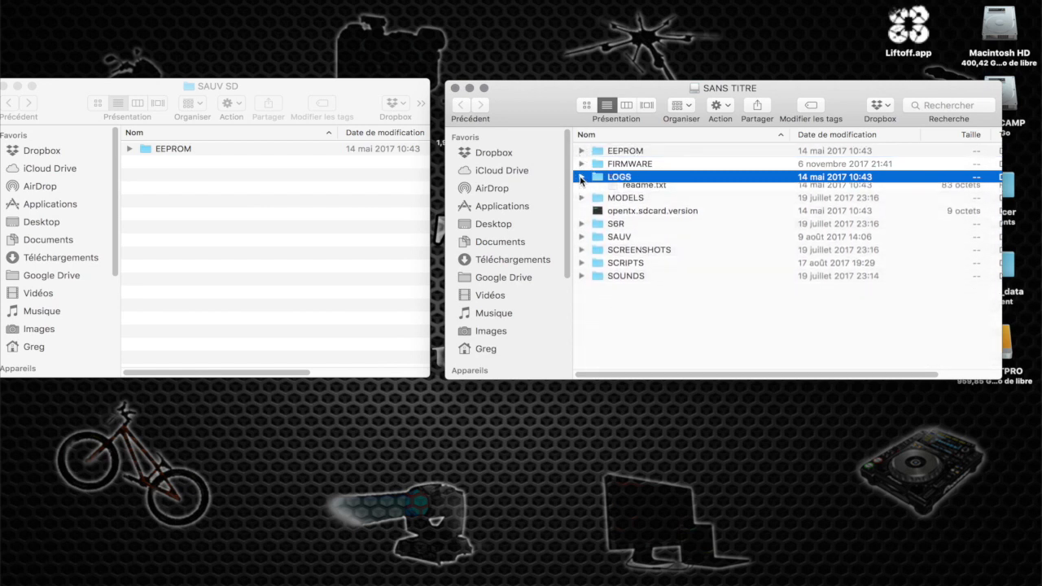
pyautogui.click(581, 177)
# Sort the SANS TITRE contents by modification date with MODELS expanded, and copy the whole MODELS folder into SAUV SD
pyautogui.click(582, 190)
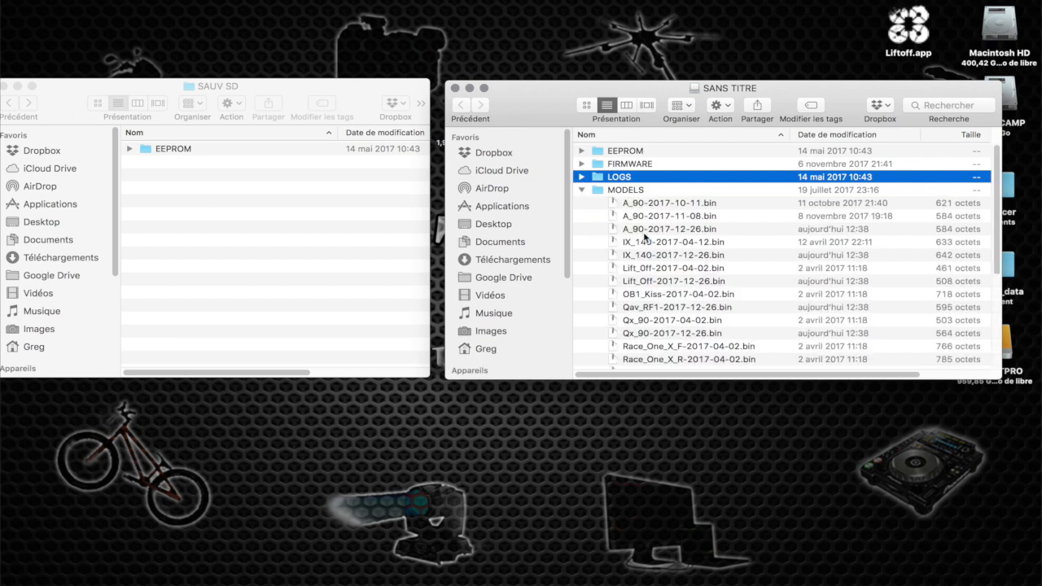
pyautogui.scroll(-2, 643, 237)
pyautogui.scroll(2, 643, 244)
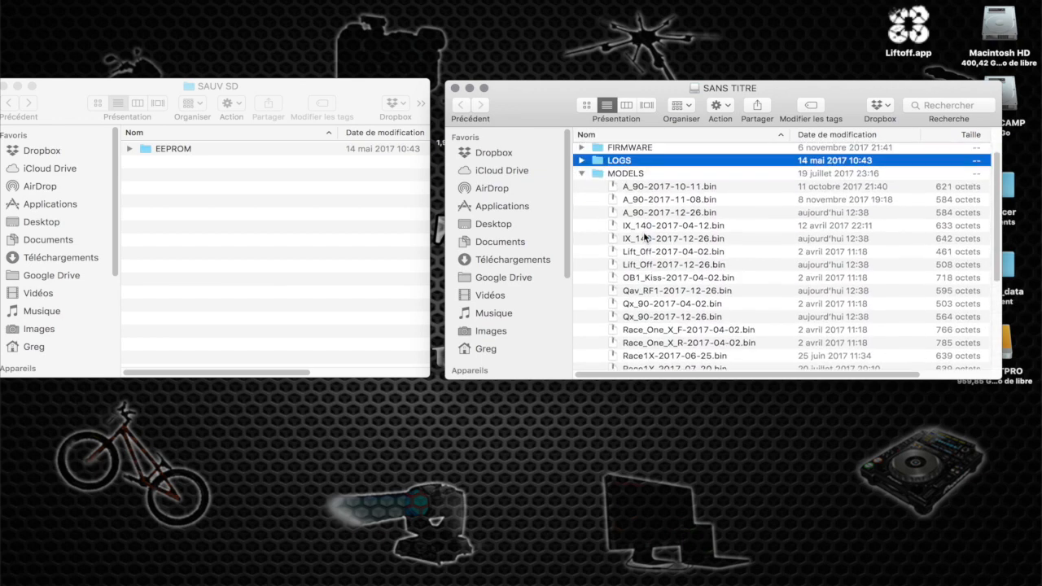
pyautogui.click(828, 138)
pyautogui.scroll(10, 692, 221)
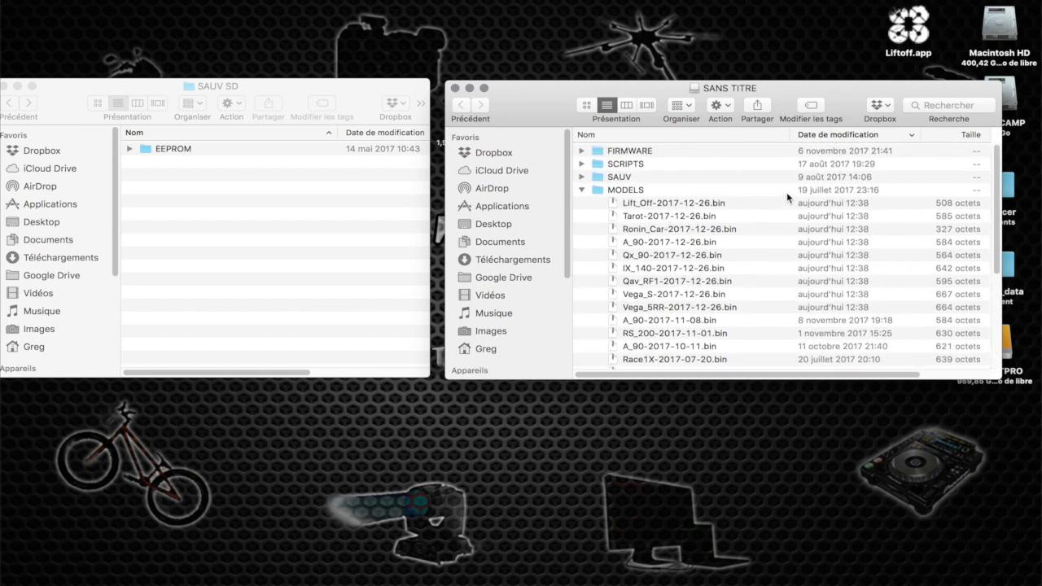
pyautogui.click(735, 204)
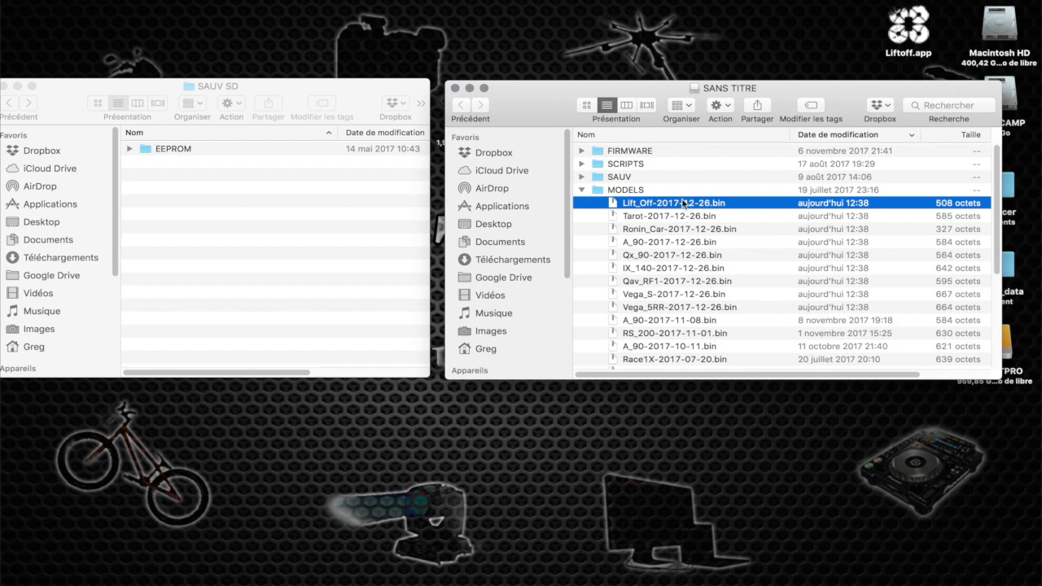
pyautogui.keyDown('shift'); pyautogui.click(698, 308); pyautogui.keyUp('shift')
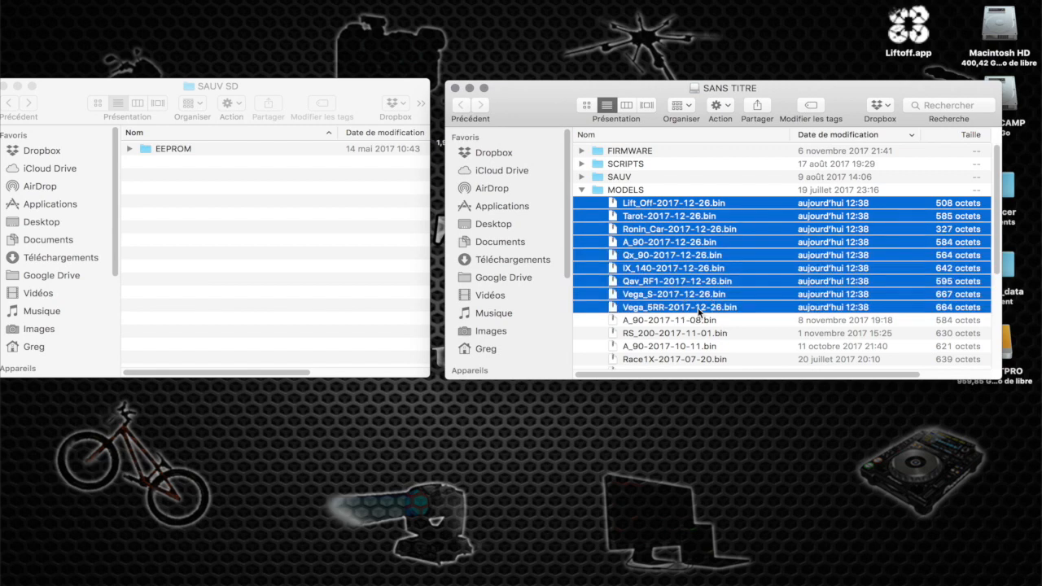
pyautogui.click(605, 192)
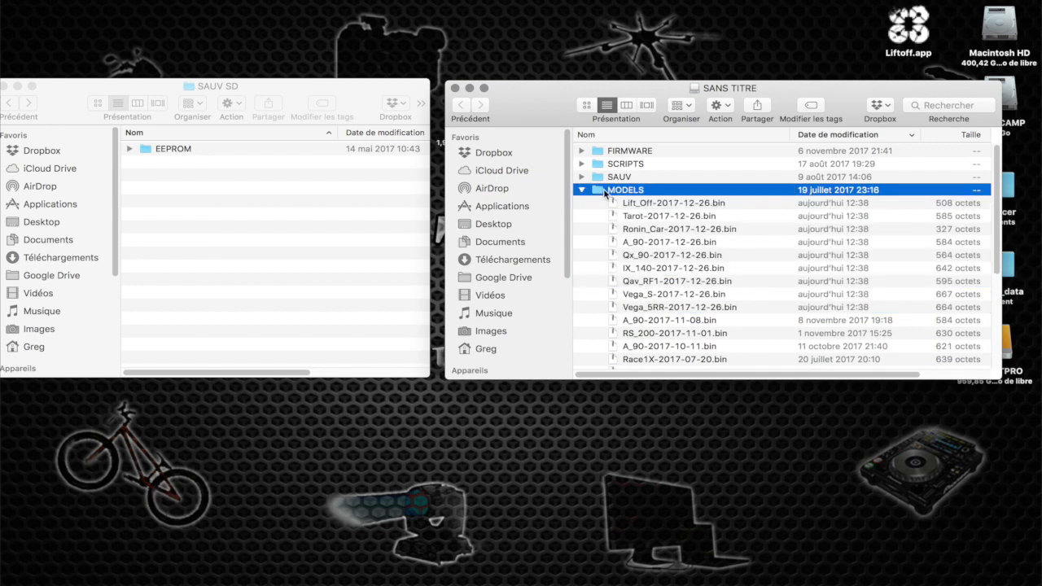
pyautogui.moveTo(605, 192); pyautogui.dragTo(286, 211)
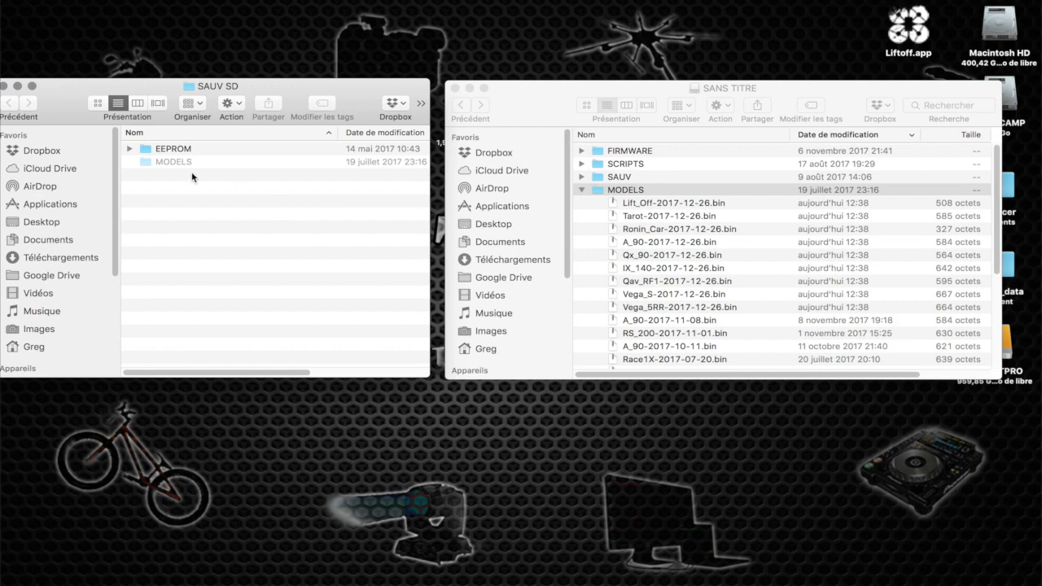
# Sort the copied MODELS folder by modification date and delete the older files from A_90-2017-11-08.bin through OB1_Kiss-2017-04-02.bin
pyautogui.doubleClick(171, 162)
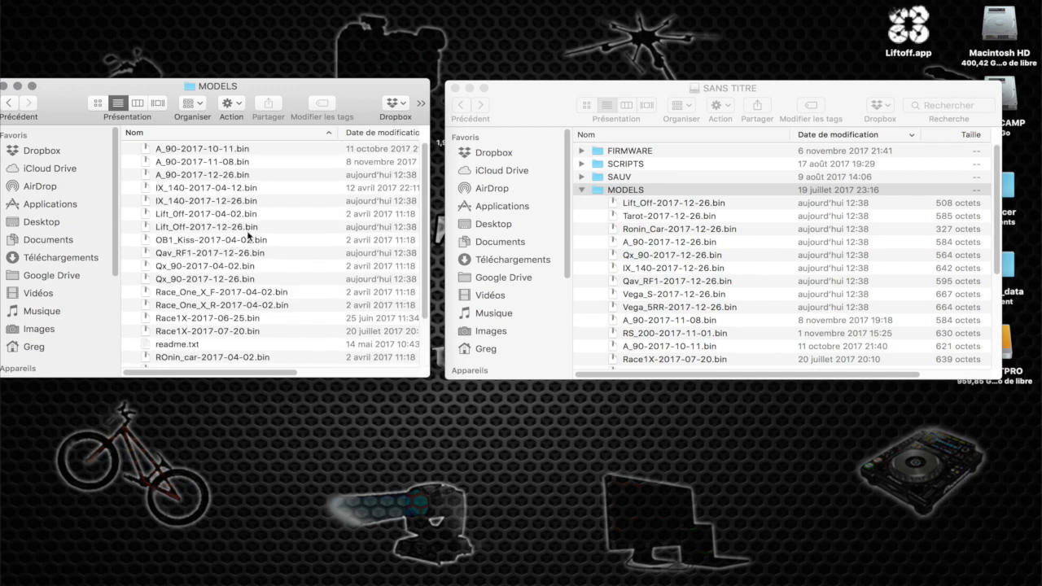
pyautogui.click(391, 131)
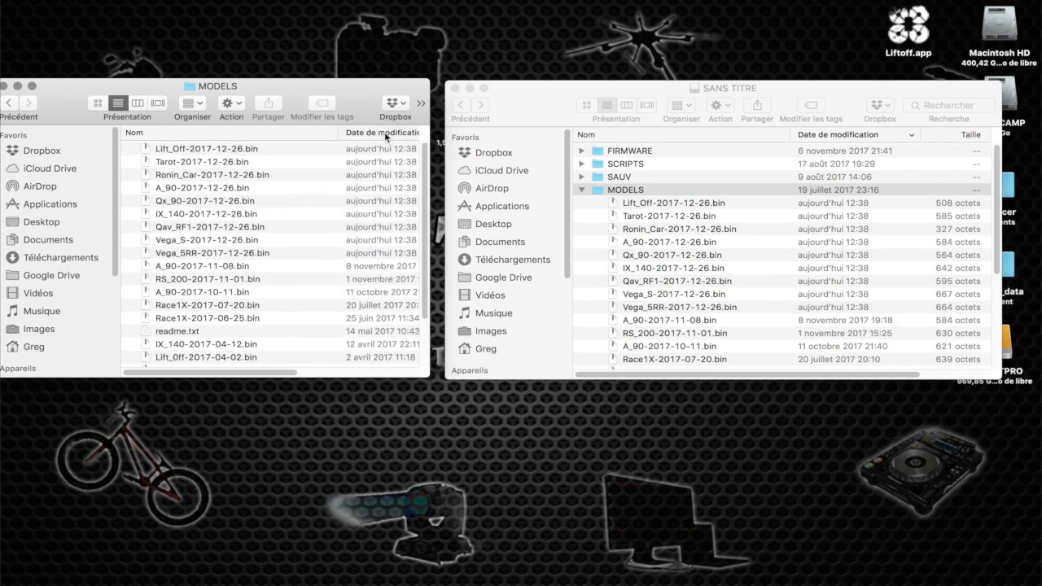
pyautogui.click(354, 264)
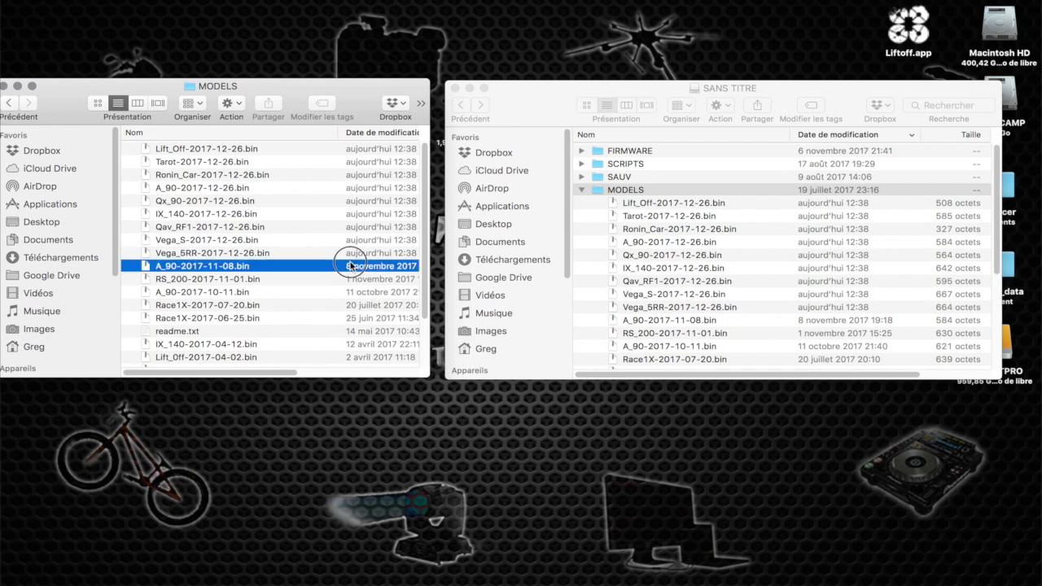
pyautogui.scroll(-2, 321, 338)
pyautogui.scroll(-3, 321, 338)
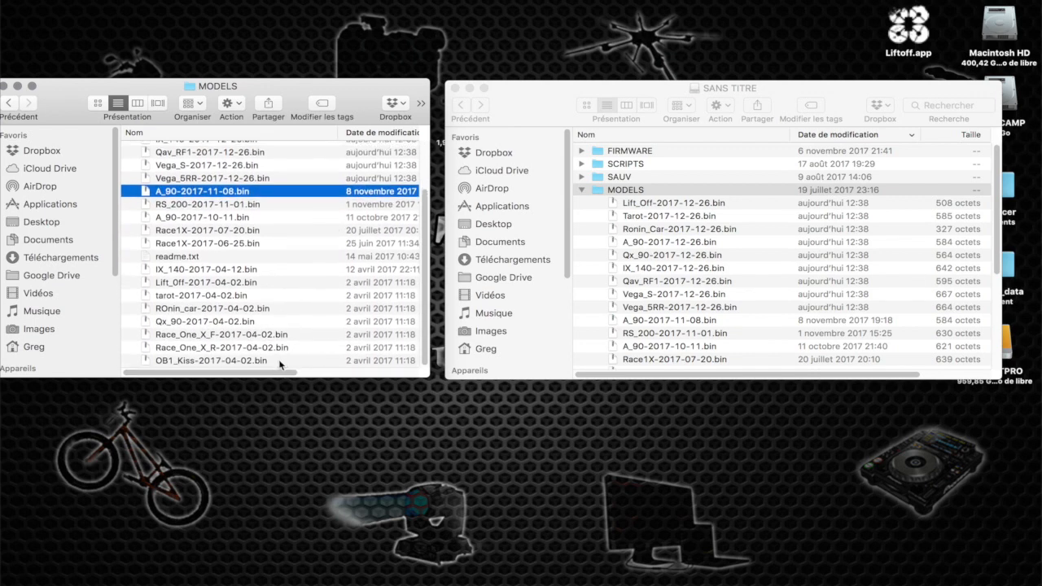
pyautogui.keyDown('shift'); pyautogui.click(211, 361); pyautogui.keyUp('shift')
pyautogui.press('super+BackSpace')
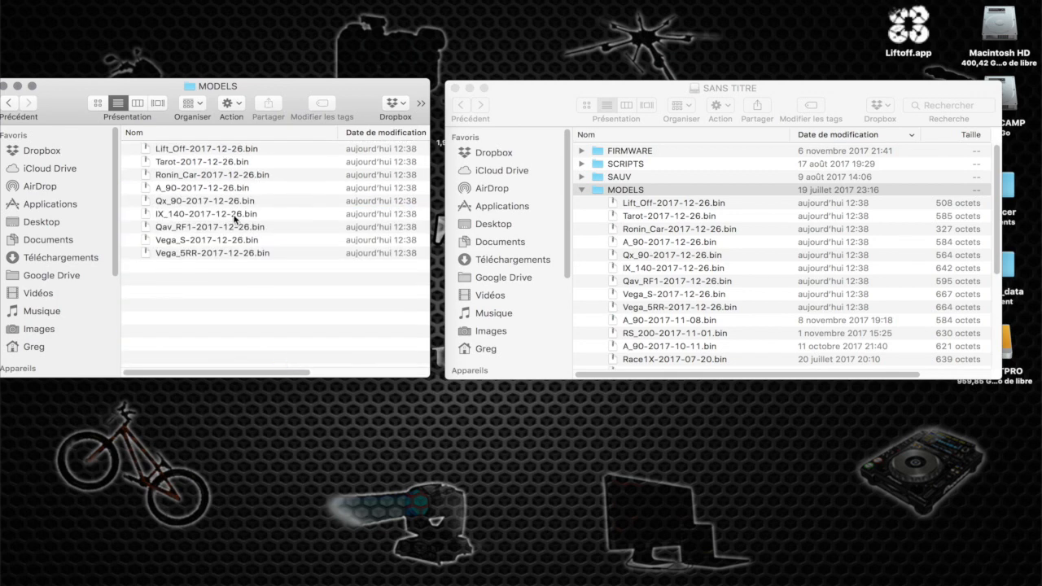
pyautogui.hotkey('alt', 'space')
pyautogui.write('vid')
pyautogui.press('Escape')
# Collapse MODELS on the SANS TITRE volume, sort its contents by name, and examine the S6R and SCREENSHOTS folders
pyautogui.click(581, 190)
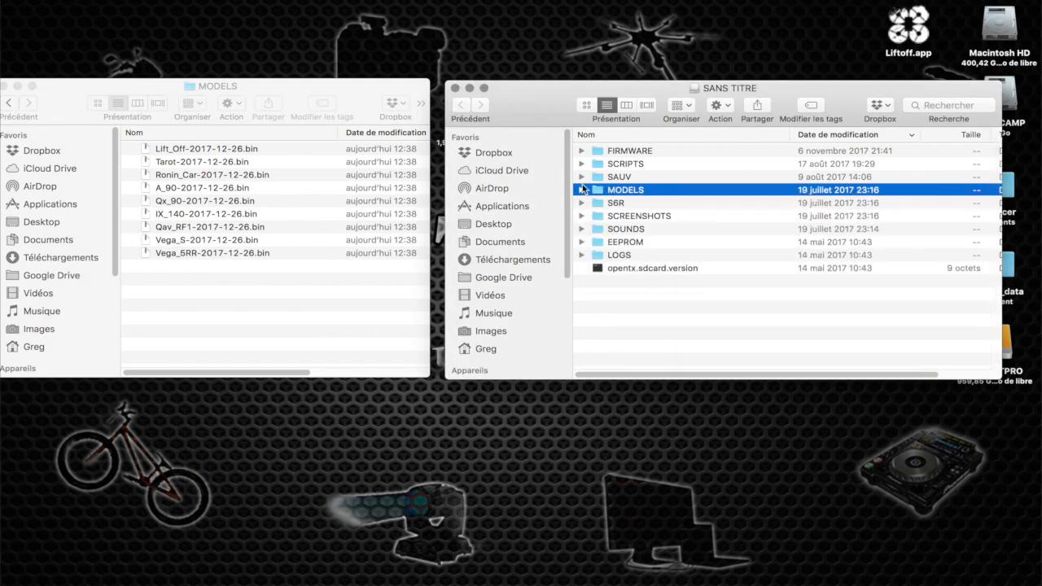
pyautogui.click(597, 135)
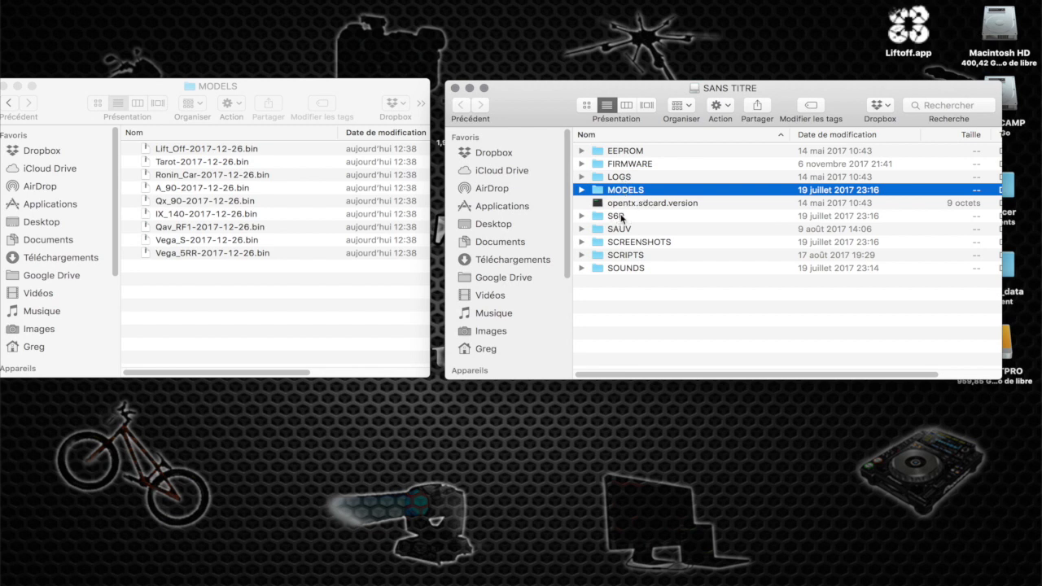
pyautogui.click(581, 217)
pyautogui.click(580, 216)
pyautogui.click(578, 241)
pyautogui.click(579, 241)
# Open the SCRIPTS folder on the SANS TITRE volume and copy all of its items to the clipboard
pyautogui.click(582, 256)
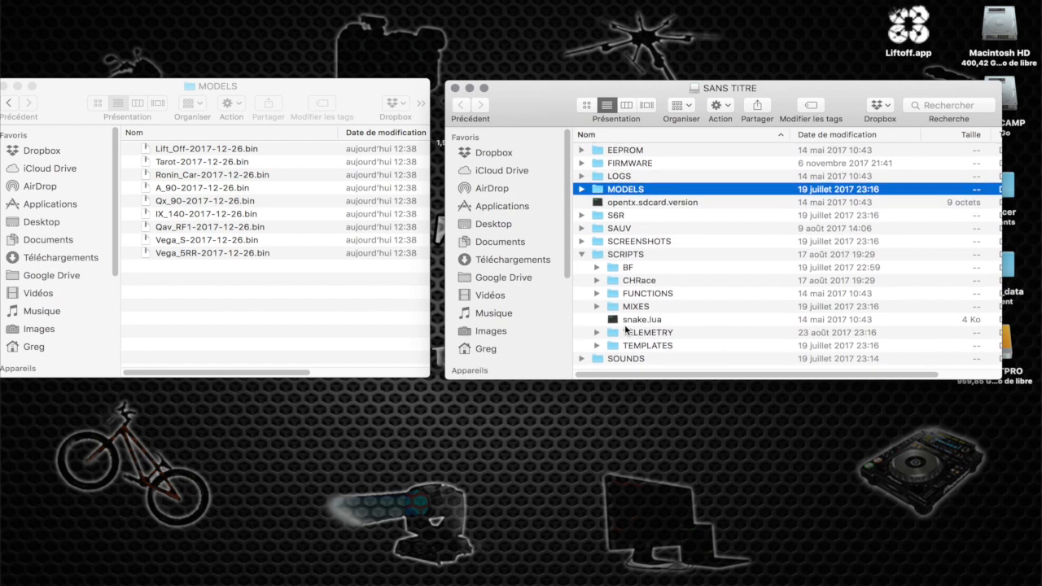
pyautogui.click(597, 346)
pyautogui.click(597, 346)
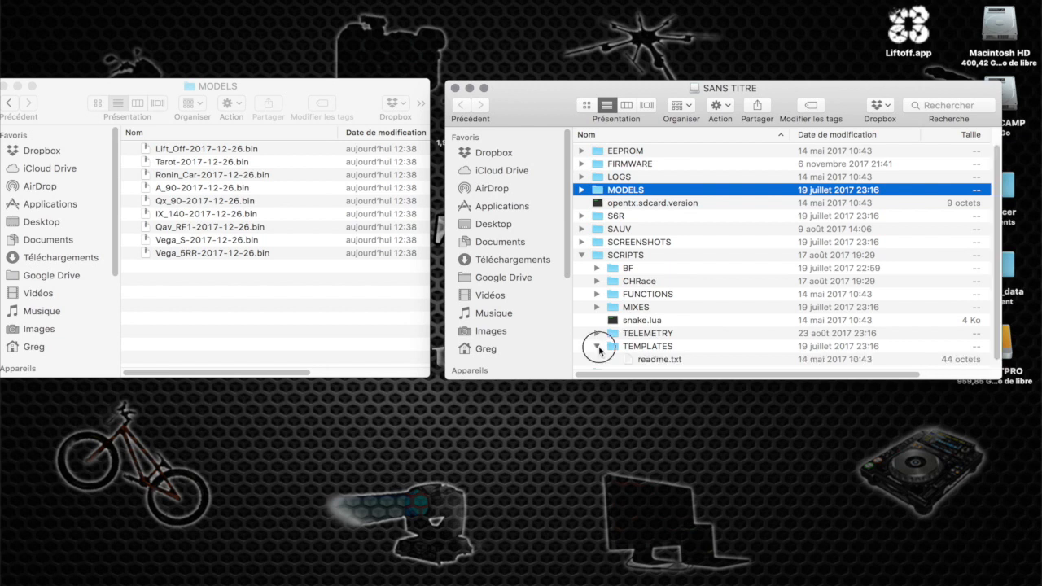
pyautogui.doubleClick(609, 255)
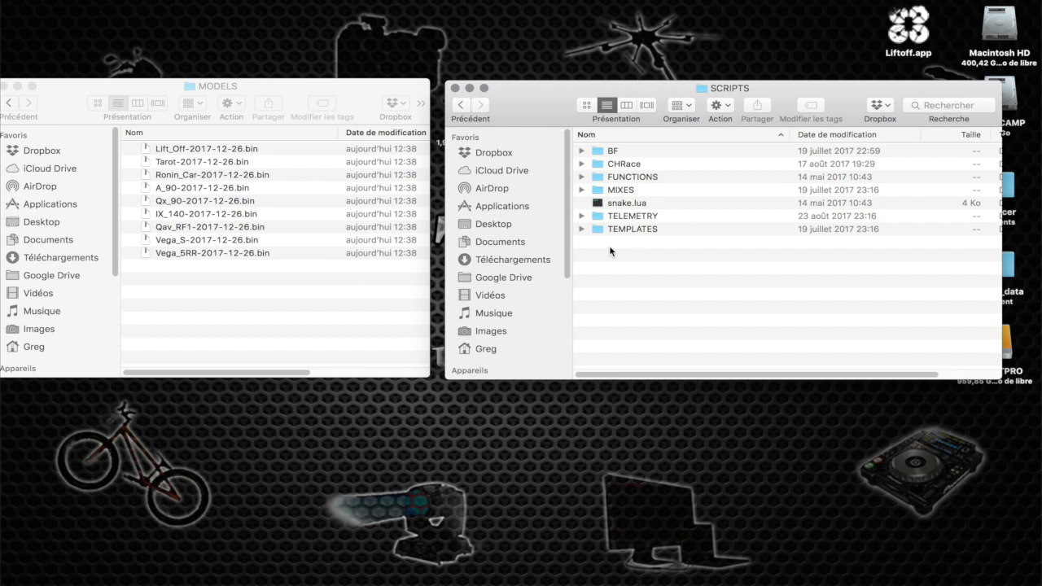
pyautogui.press('super+a')
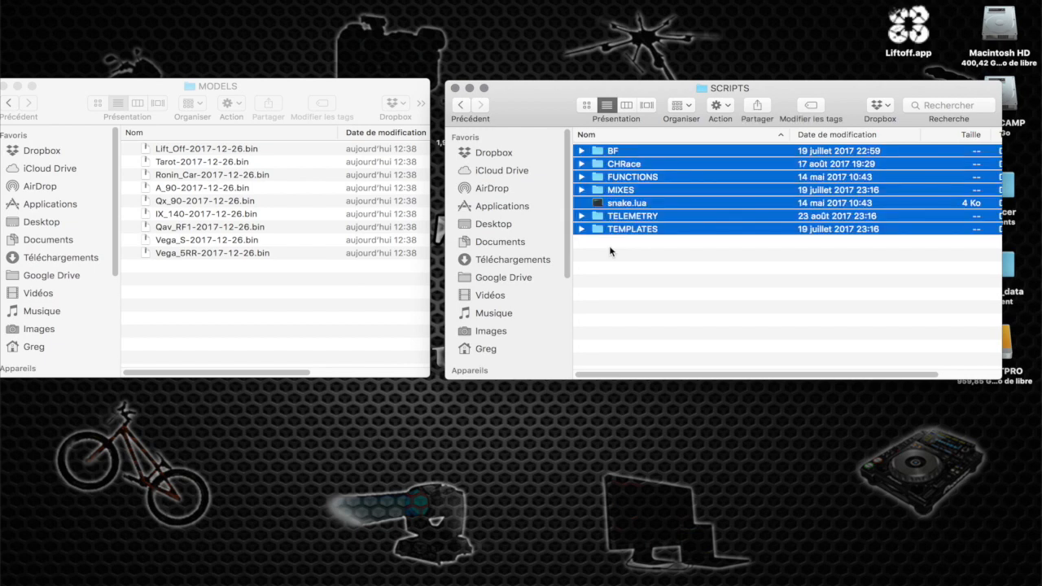
# Collapse MODELS in the SAUV SD folder and create a new folder there named SCRIPTS
pyautogui.click(147, 263)
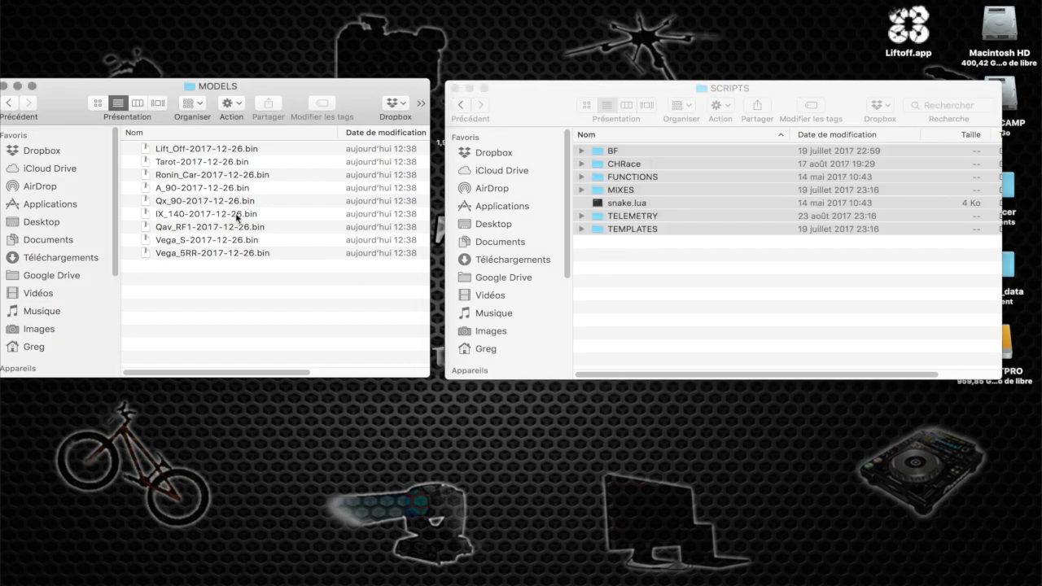
pyautogui.click(10, 104)
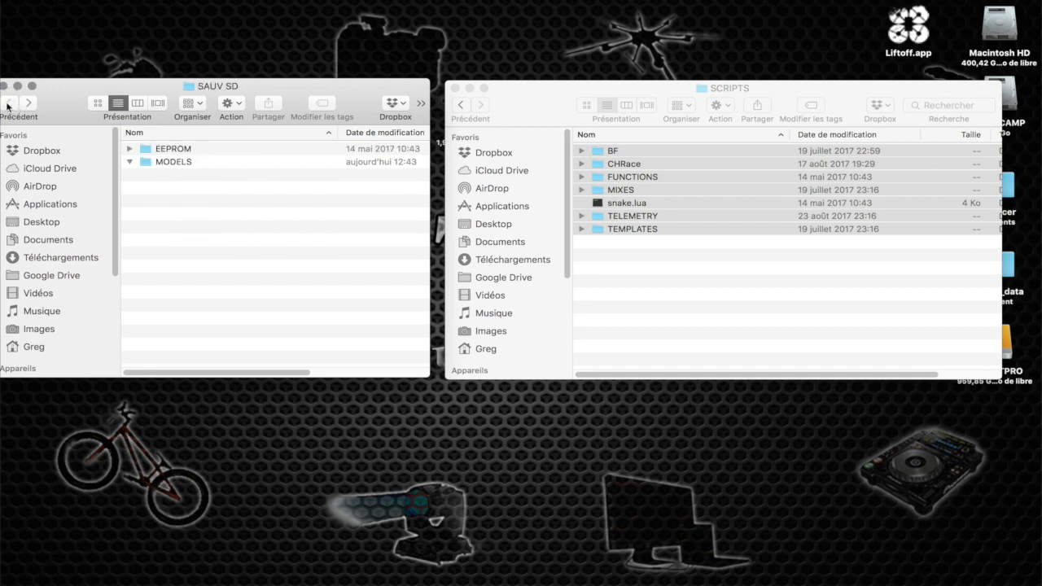
pyautogui.click(130, 161)
pyautogui.rightClick(185, 278)
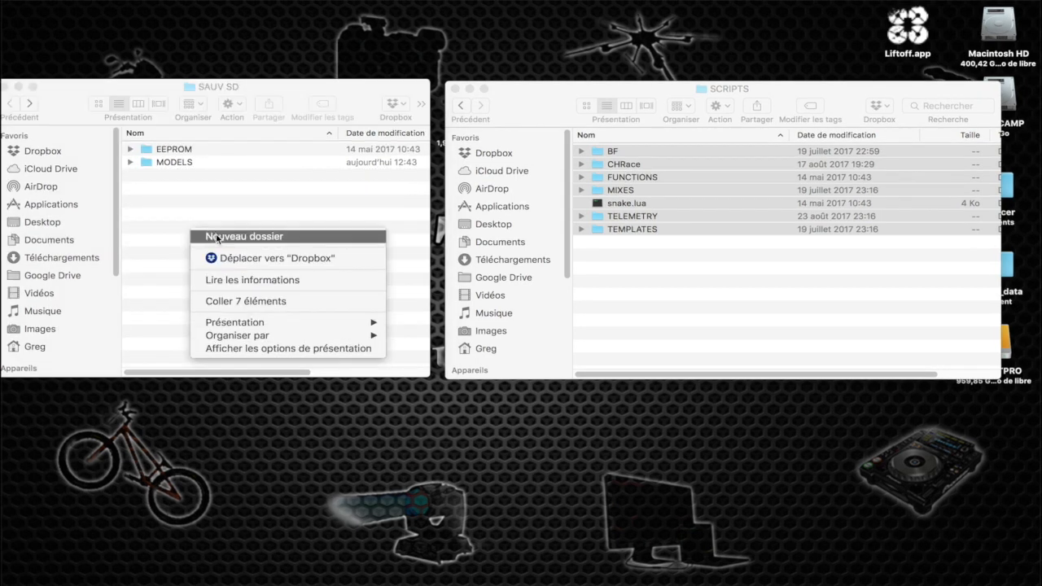
pyautogui.click(217, 238)
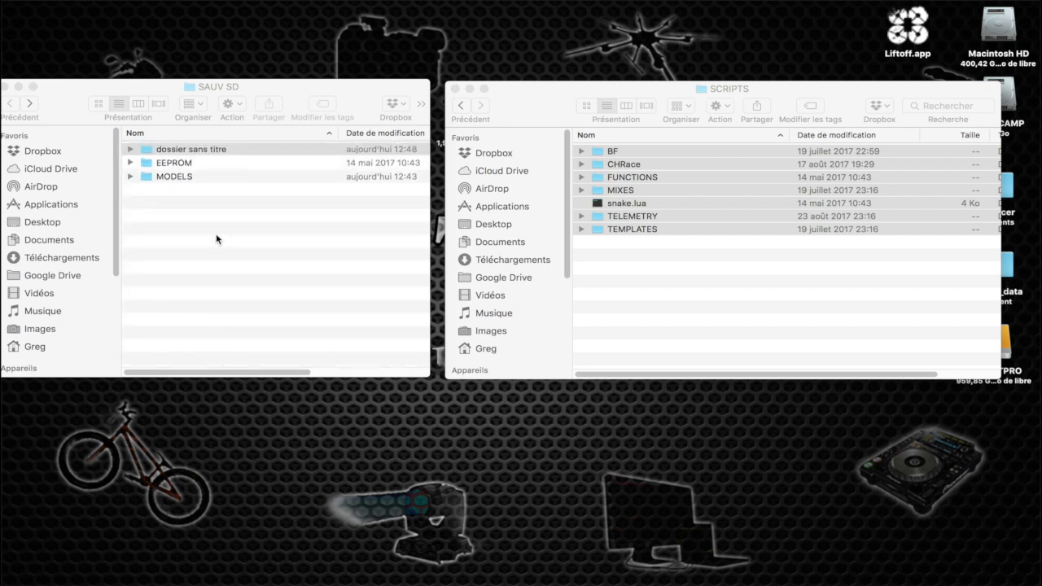
pyautogui.click(171, 148)
pyautogui.click(171, 149)
pyautogui.doubleClick(173, 149)
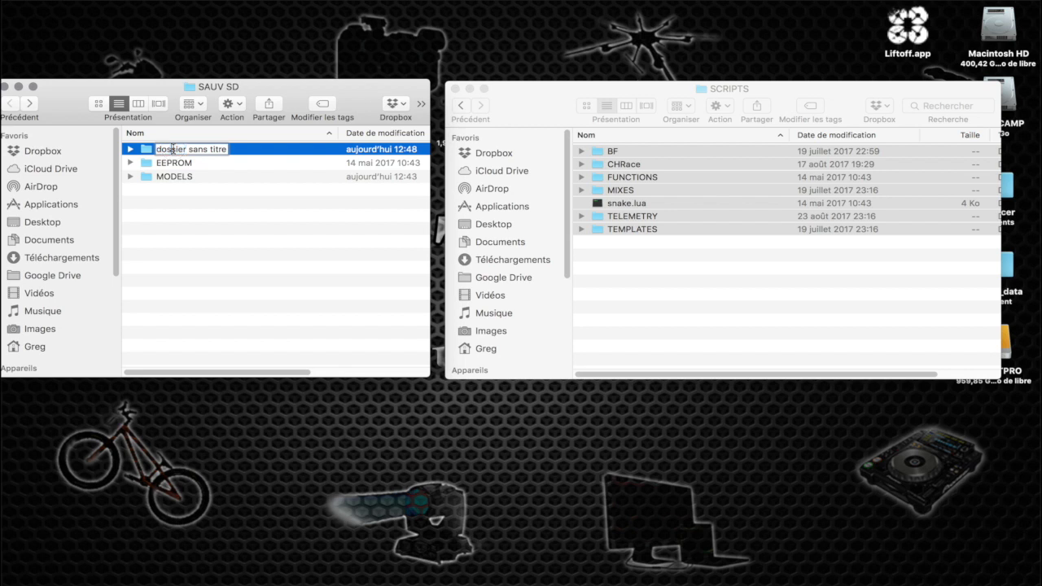
pyautogui.tripleClick(173, 149)
pyautogui.write('SCRIPT')
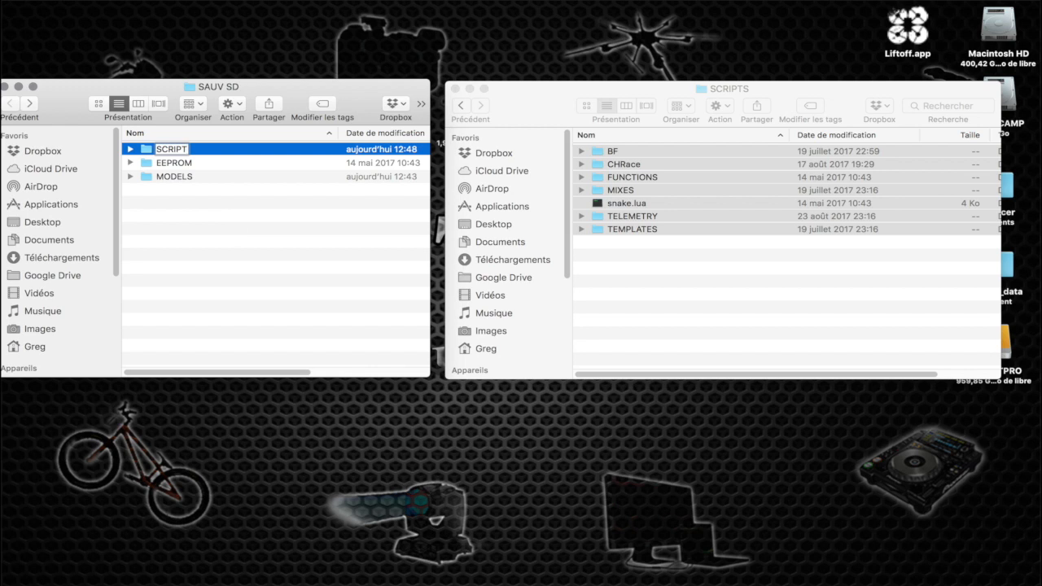
pyautogui.write('S')
# Open the new SCRIPTS folder in SAUV SD and paste the seven copied script items into it
pyautogui.click(146, 150)
pyautogui.doubleClick(146, 151)
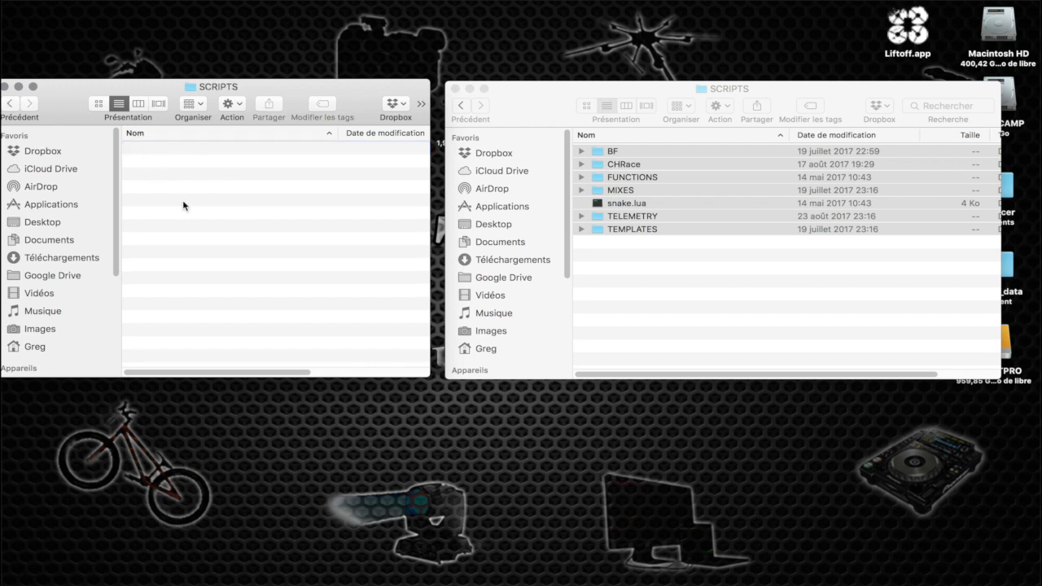
pyautogui.press('super+v')
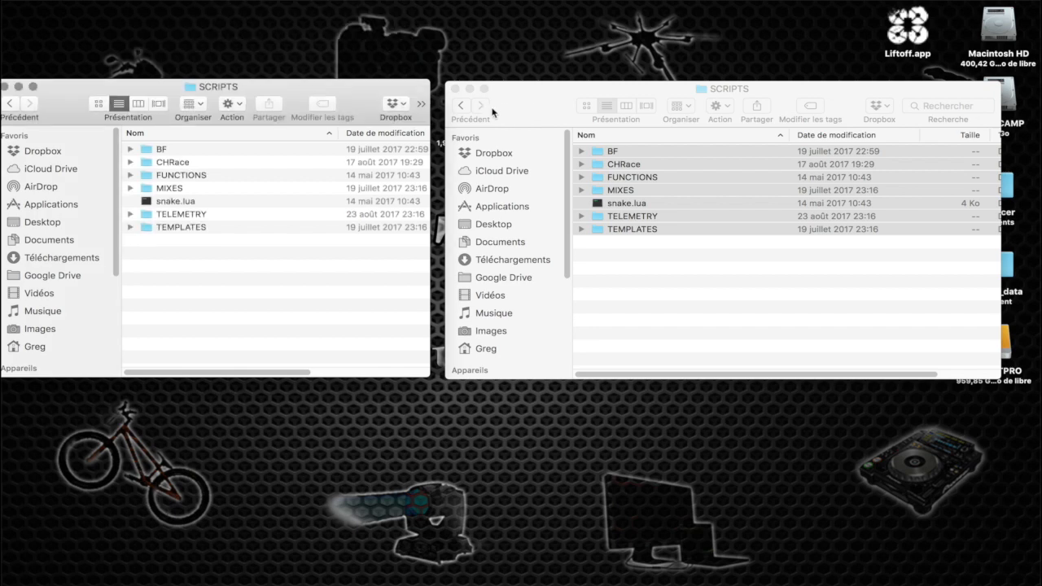
# Open the fr folder inside SOUNDS on the SANS TITRE volume and sort its files by modification date, newest first
pyautogui.click(461, 105)
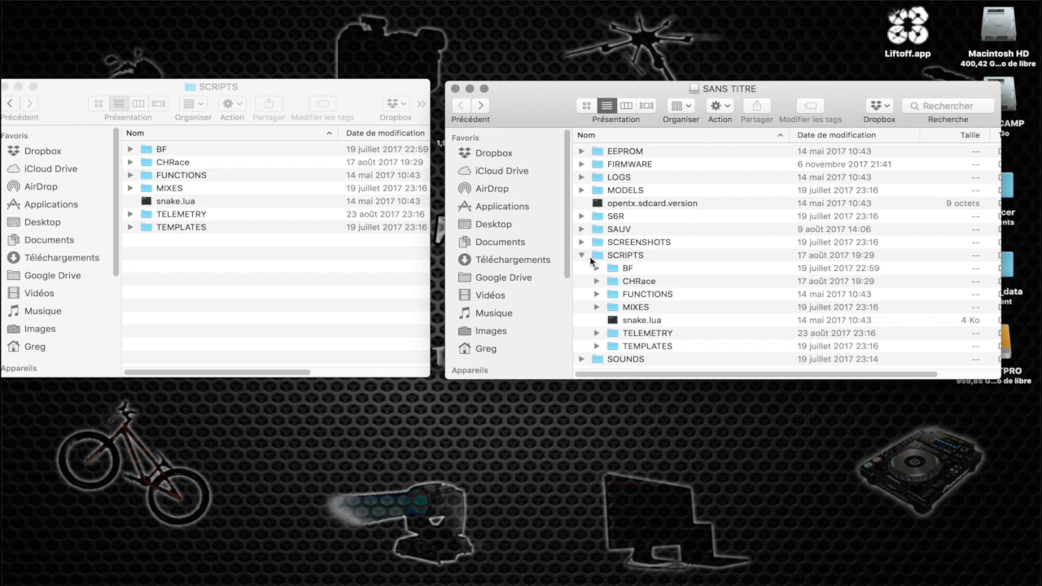
pyautogui.click(581, 255)
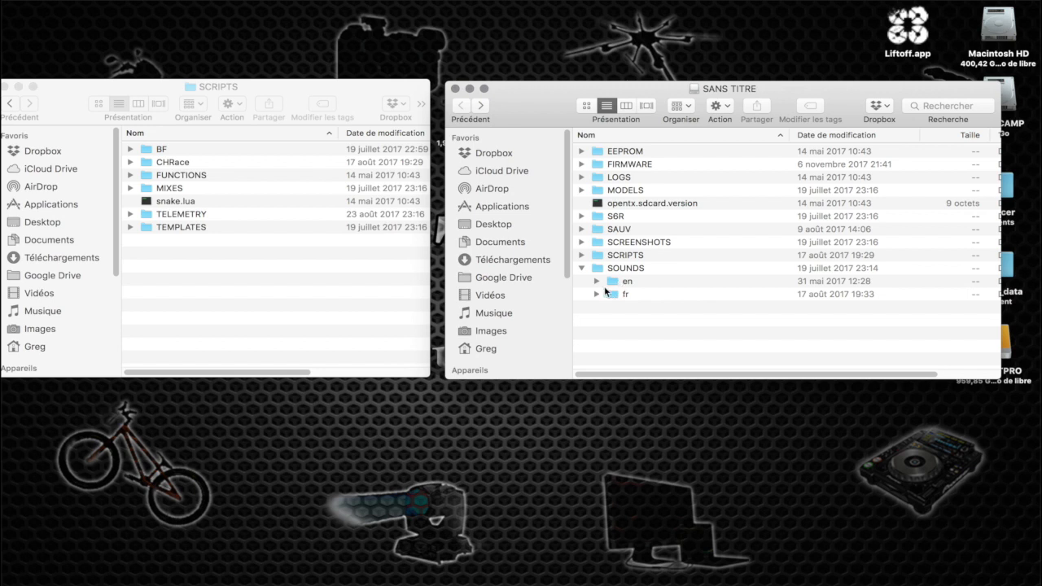
pyautogui.click(596, 294)
pyautogui.doubleClick(614, 294)
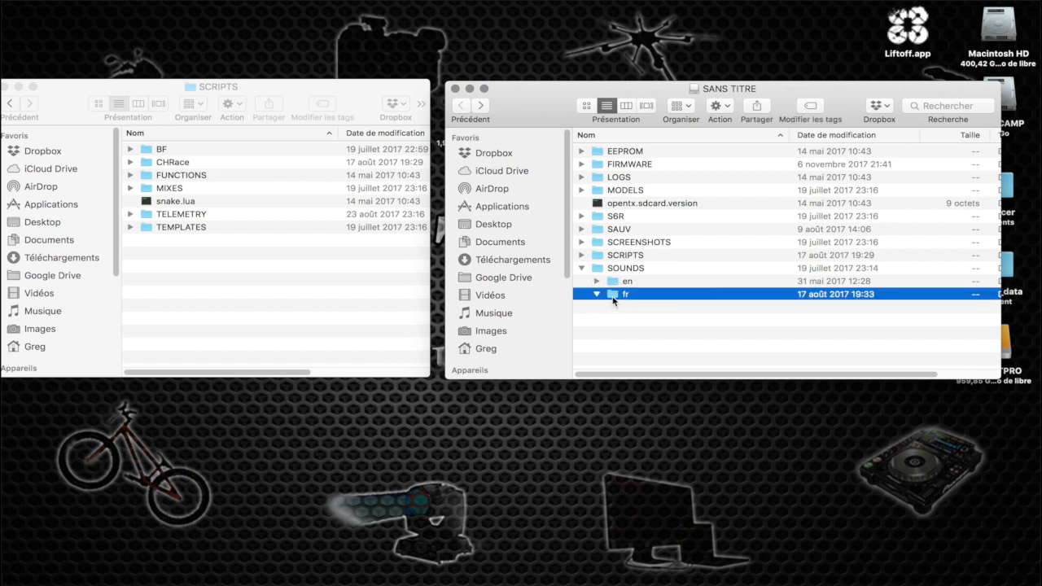
pyautogui.scroll(-10, 606, 244)
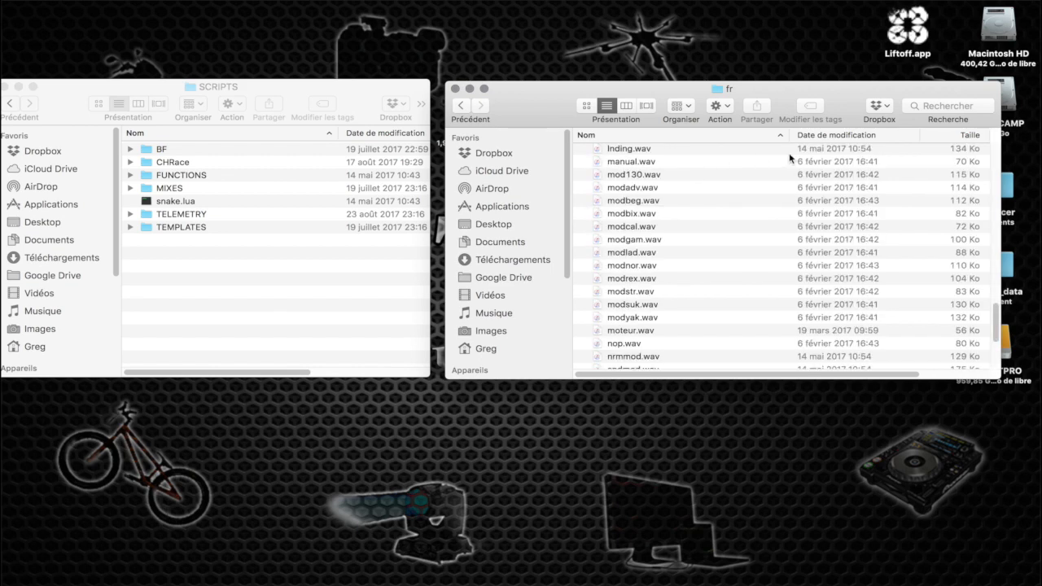
pyautogui.scroll(10, 819, 136)
pyautogui.scroll(5, 820, 140)
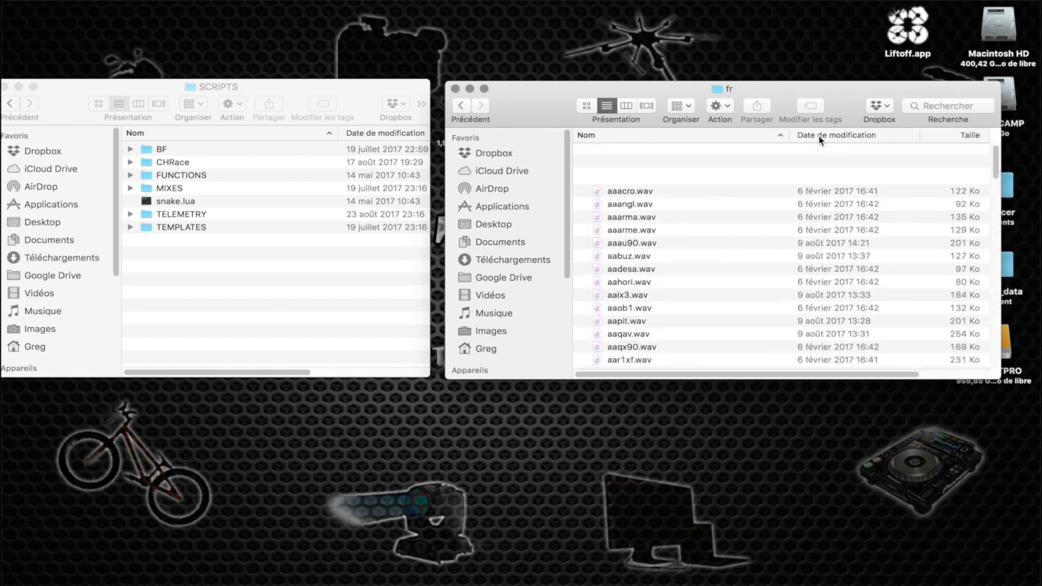
pyautogui.click(827, 140)
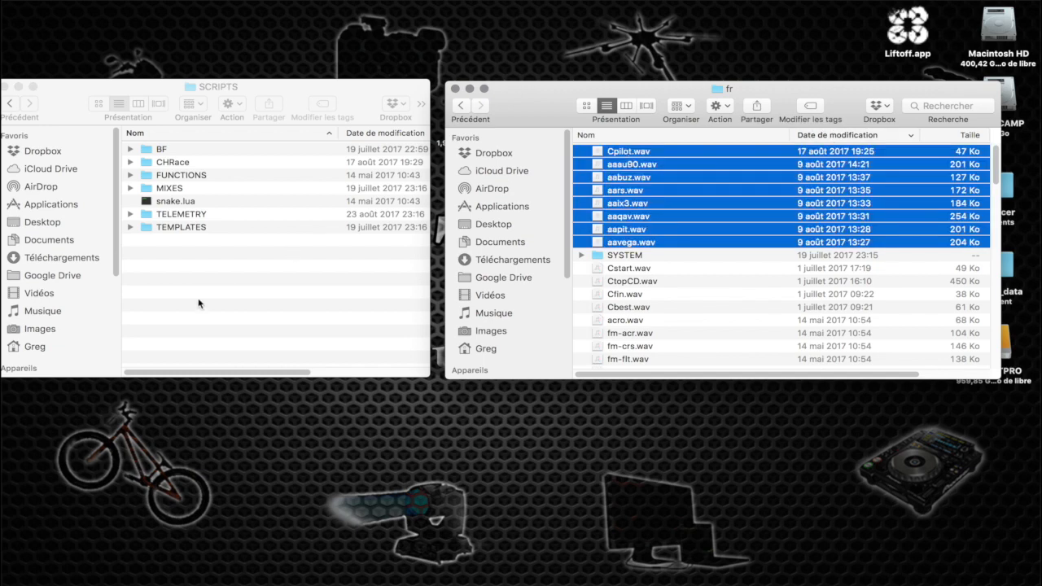
# Select Cpilot.wav through aavega.wav in the source fr folder and create a folder named SOUNDS inside the backup SCRIPTS folder
pyautogui.click(199, 304)
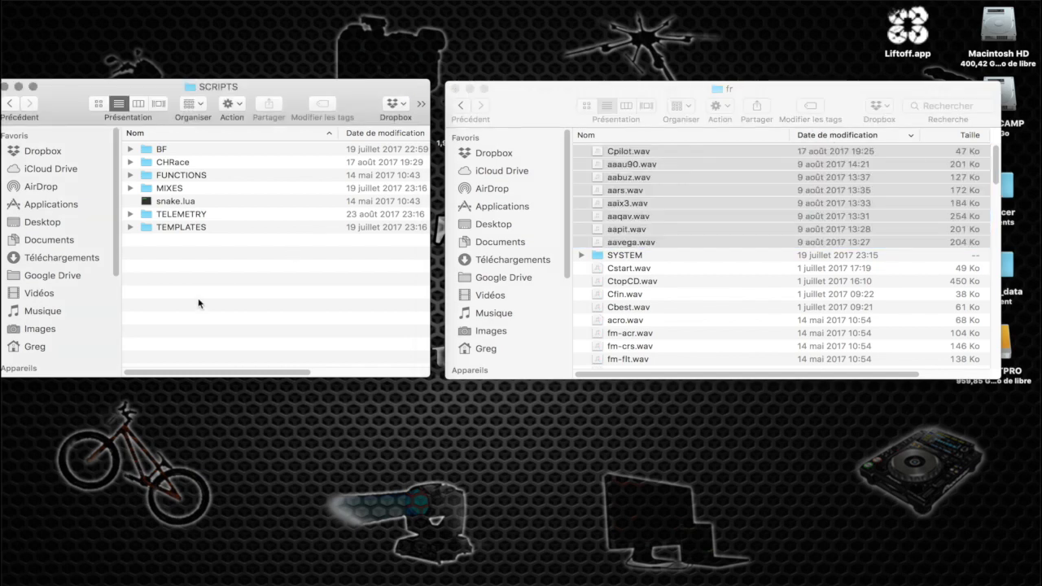
pyautogui.rightClick(199, 304)
pyautogui.click(222, 305)
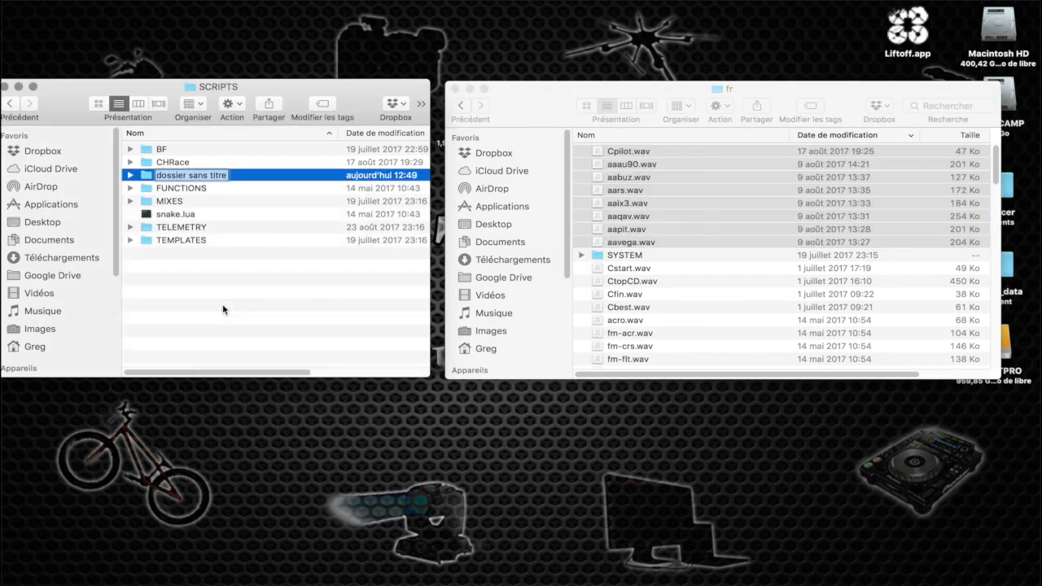
pyautogui.write('SOUND')
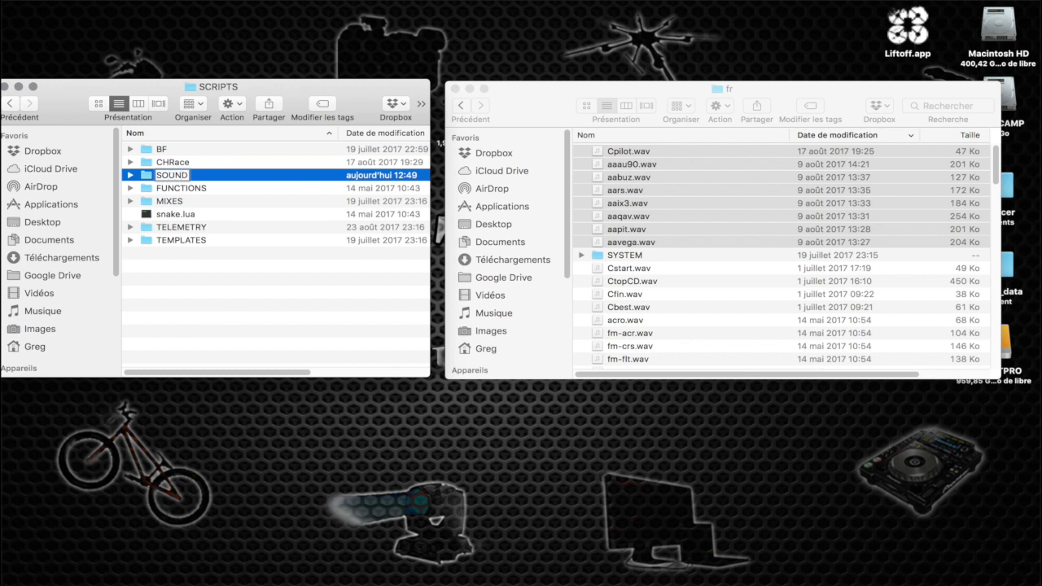
pyautogui.write('S')
# Create a folder named fr inside the backup SOUNDS folder and open it
pyautogui.doubleClick(151, 178)
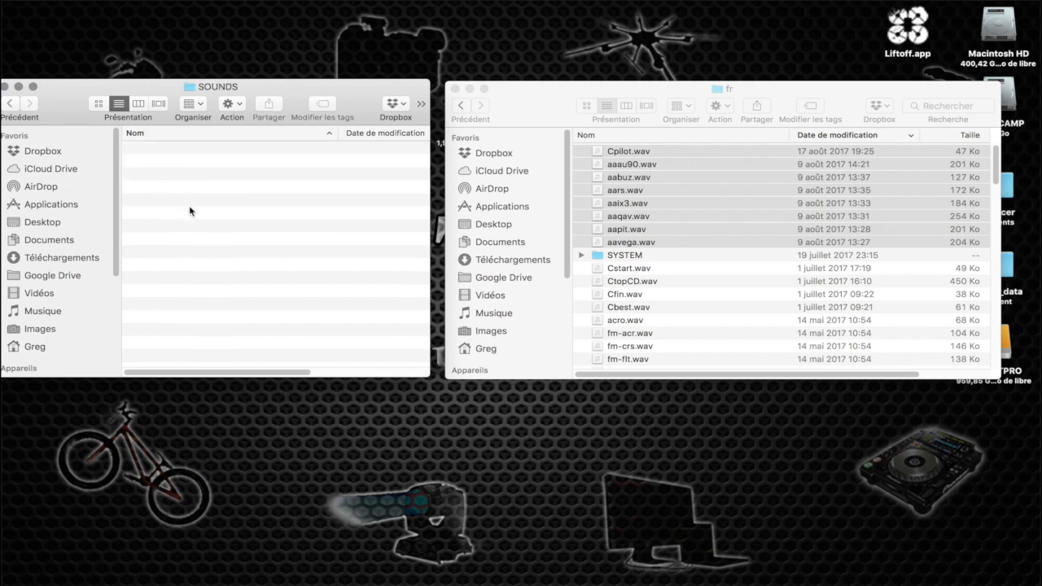
pyautogui.press('super+shift+n')
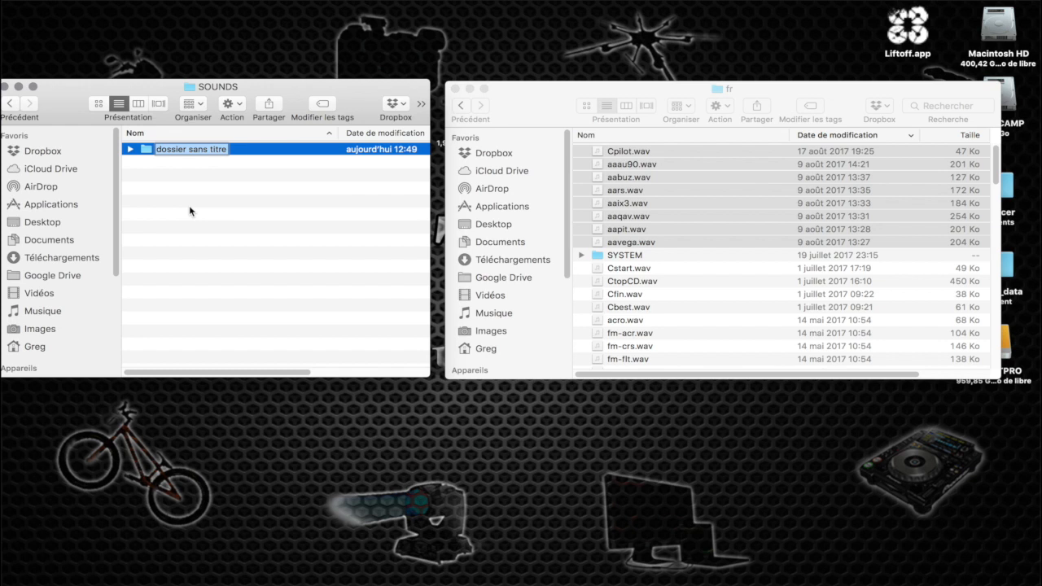
pyautogui.write('fr')
pyautogui.press('Return')
pyautogui.doubleClick(143, 150)
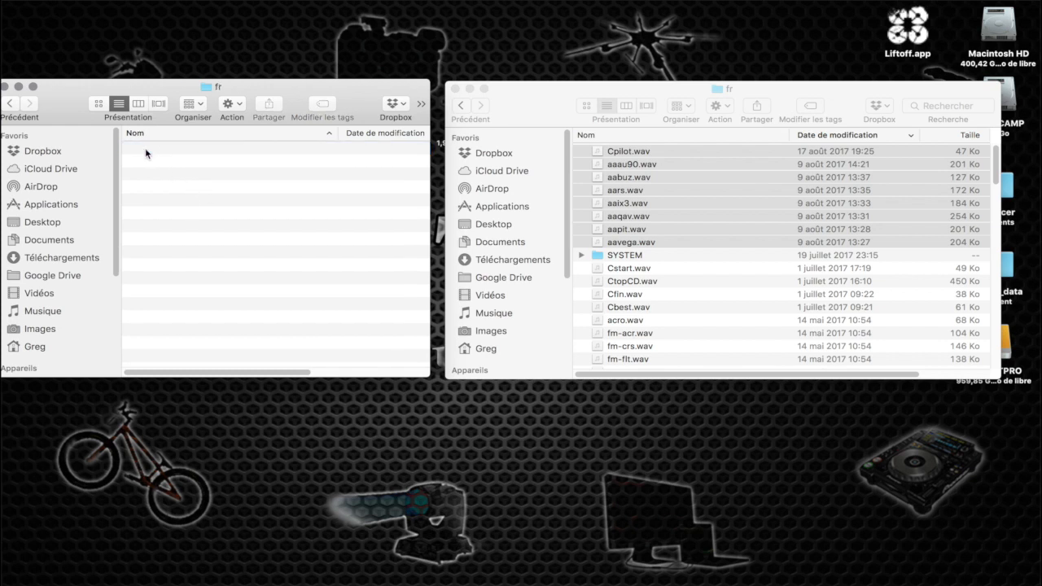
# Undo the paste of the script items in the backup fr folder and copy Cpilot.wav through aavega.wav into it instead
pyautogui.press('super+v')
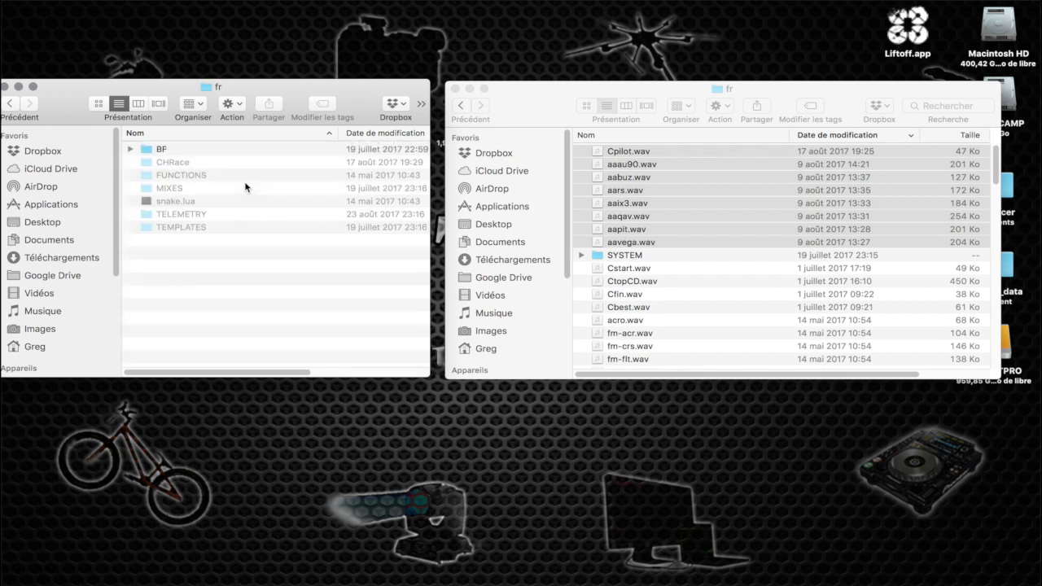
pyautogui.press('super+z')
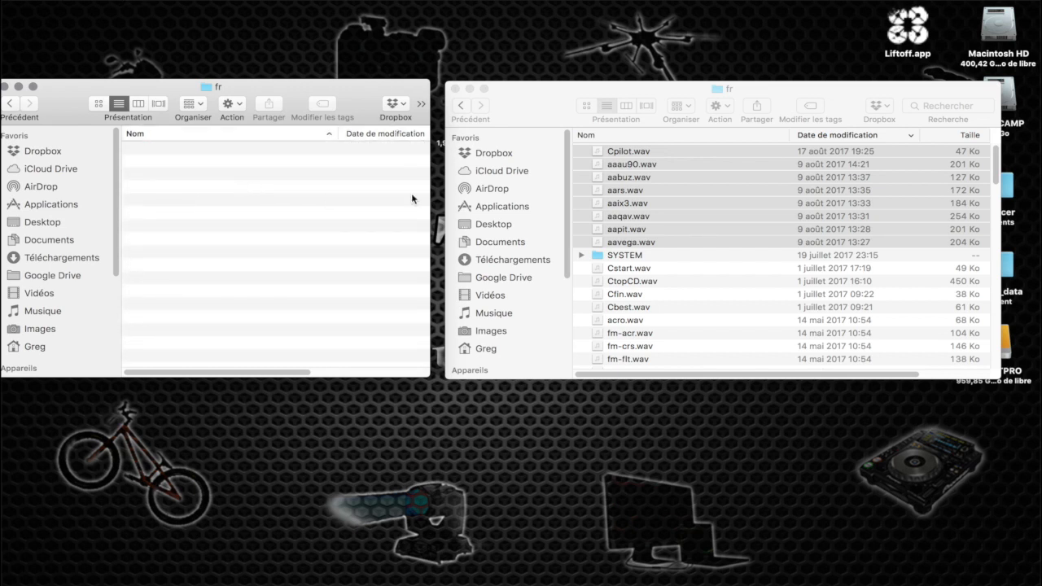
pyautogui.moveTo(615, 153); pyautogui.dragTo(280, 179)
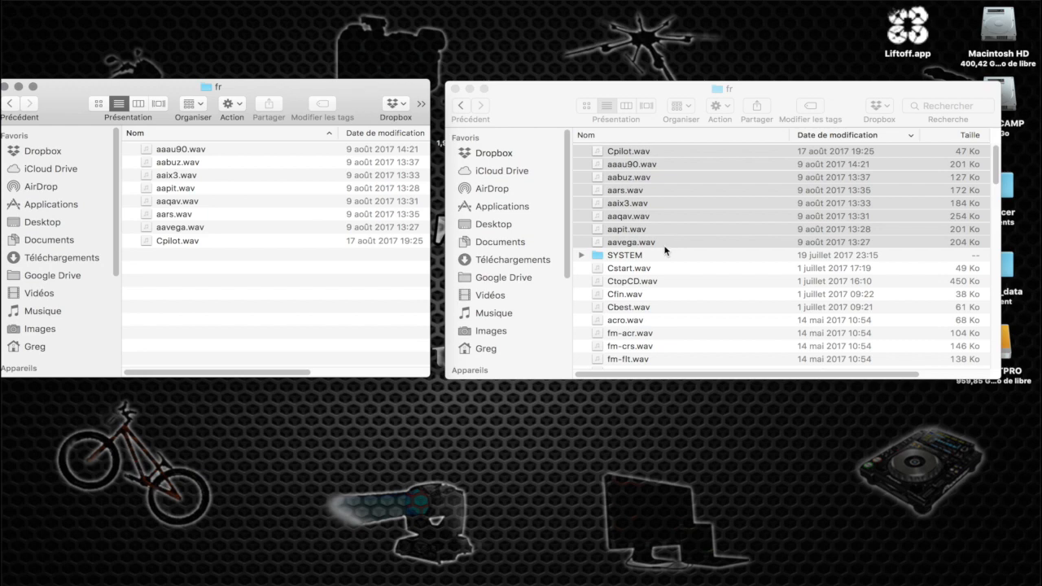
# Copy the other custom sounds into the backup fr folder, including Cstart.wav, CtopCD.wav, Cfin.wav, Cbest.wav and aaangl.wav through aar1xf.wav
pyautogui.scroll(-3, 660, 258)
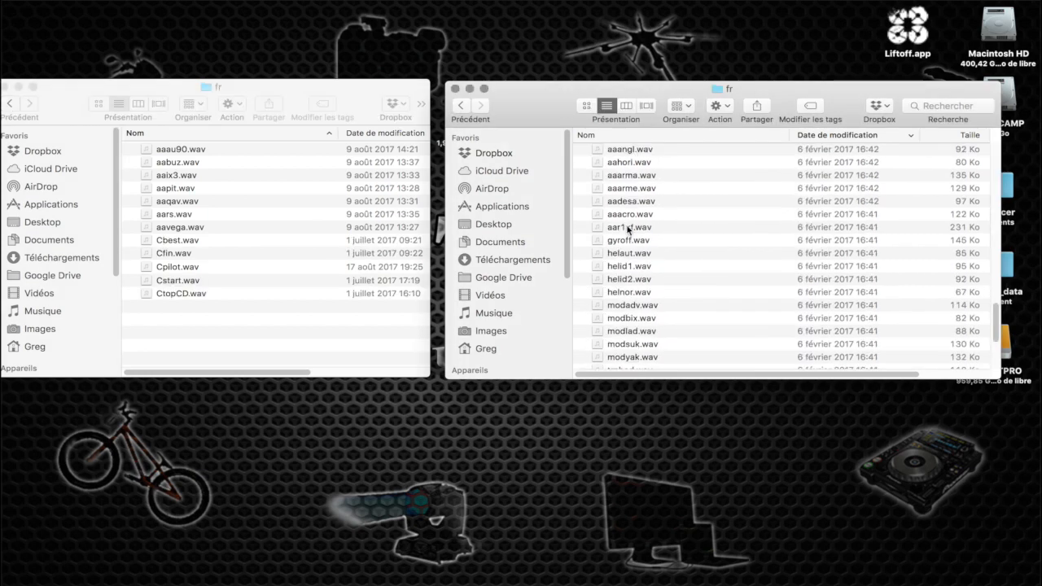
pyautogui.keyDown('shift'); pyautogui.click(628, 229); pyautogui.keyUp('shift')
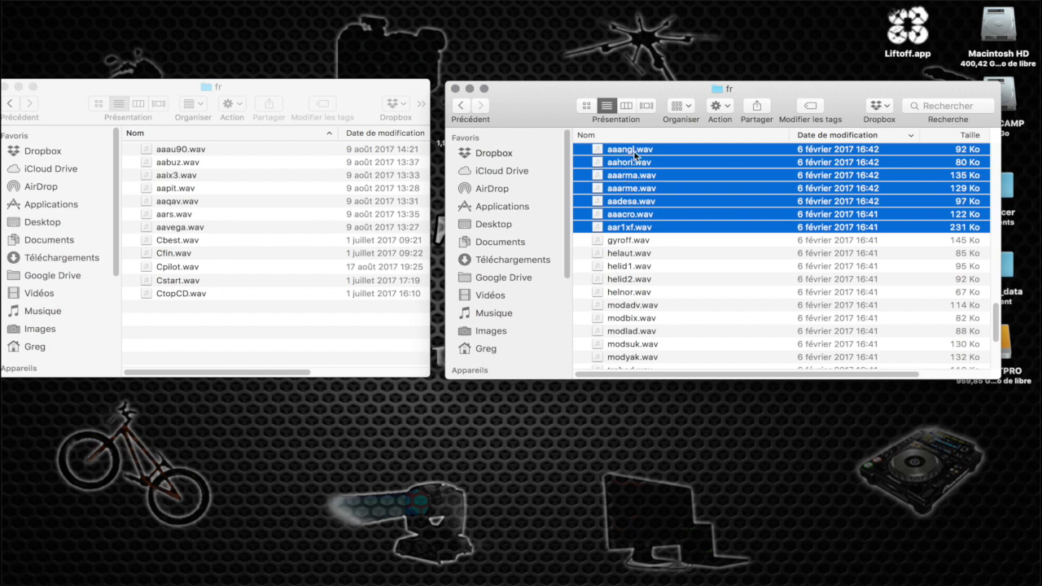
pyautogui.moveTo(634, 155); pyautogui.dragTo(272, 335)
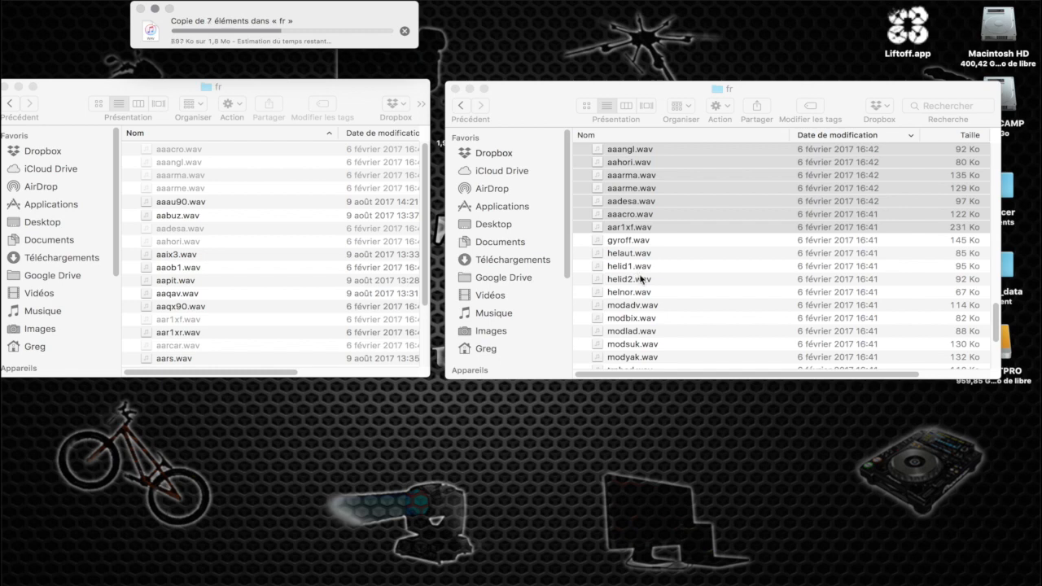
# Sort the source fr folder by name and examine the sound files in its SYSTEM subfolder
pyautogui.scroll(-5, 638, 274)
pyautogui.scroll(-5, 640, 279)
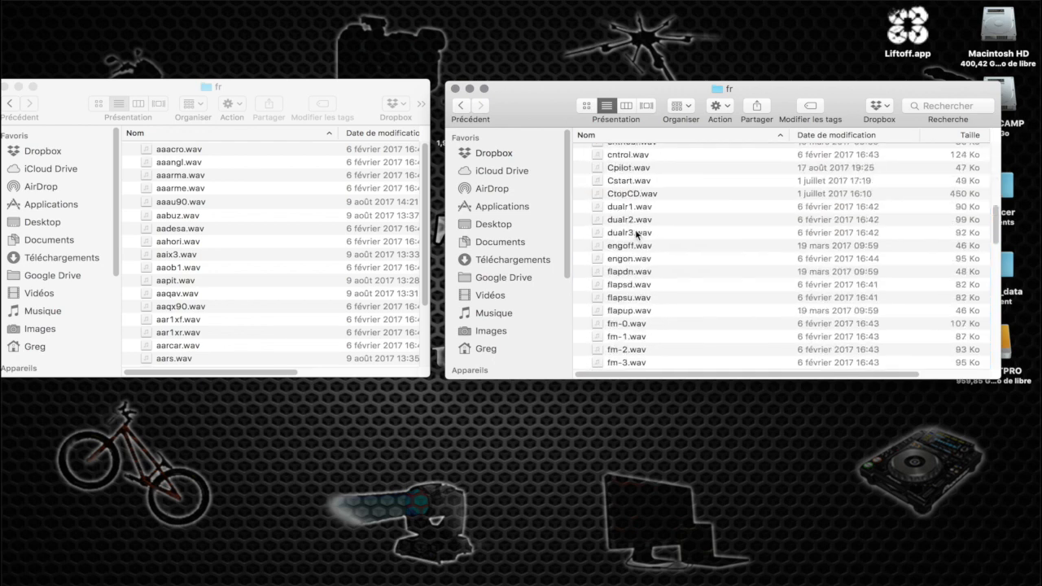
pyautogui.scroll(-15, 637, 235)
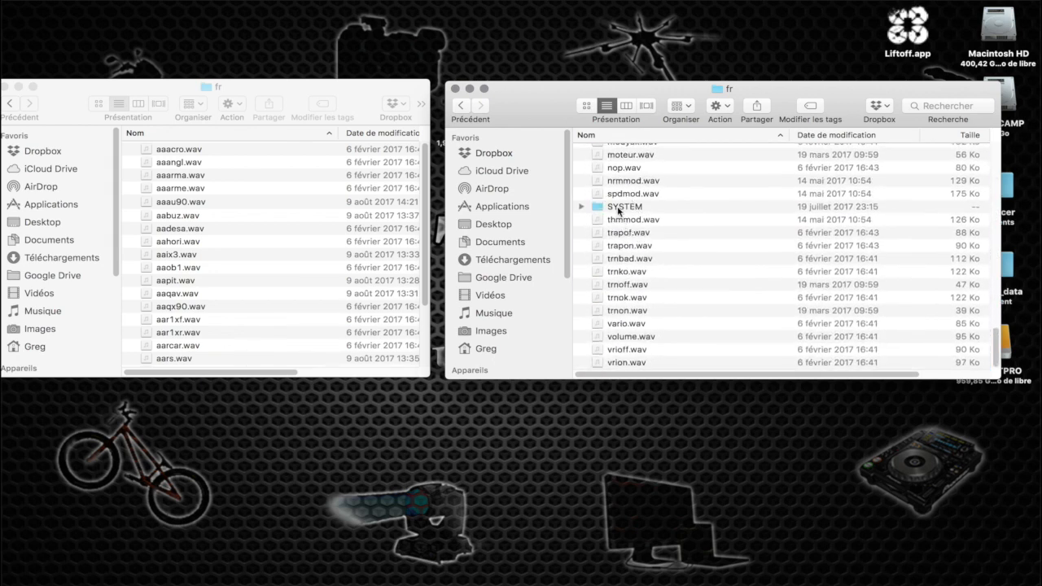
pyautogui.doubleClick(618, 207)
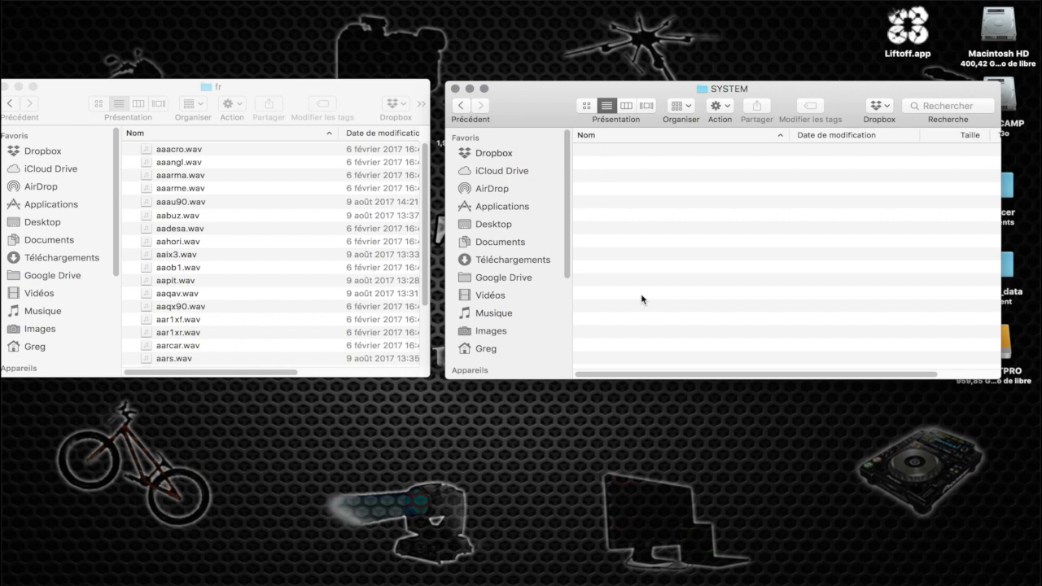
pyautogui.scroll(-20, 642, 296)
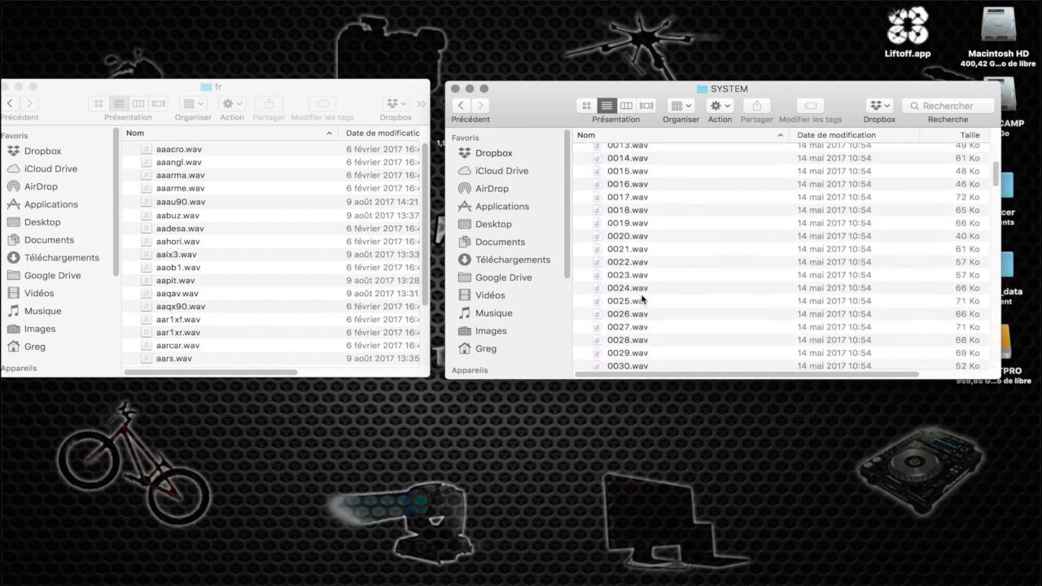
pyautogui.scroll(-20, 641, 298)
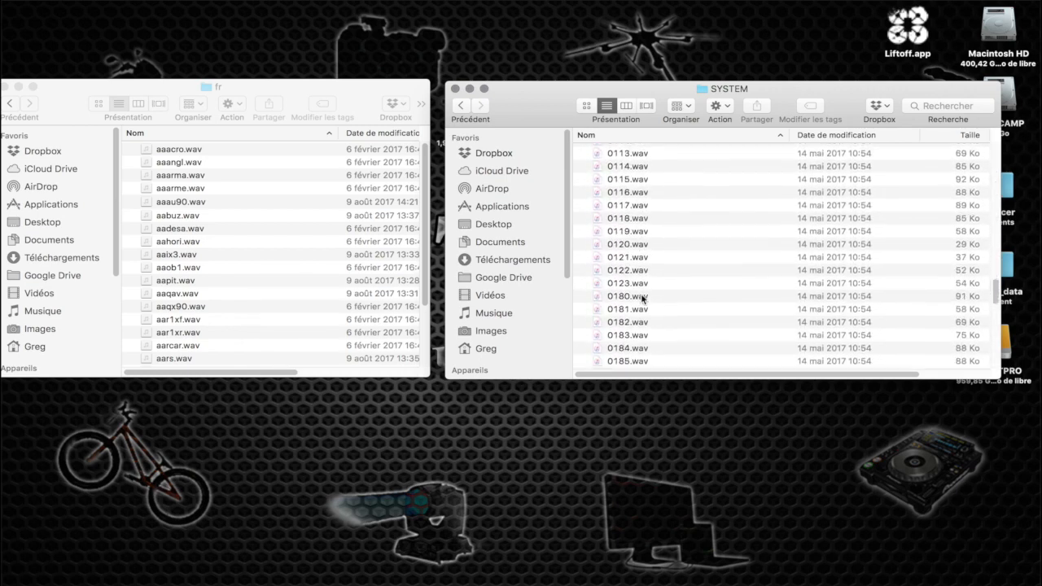
pyautogui.scroll(-7, 641, 294)
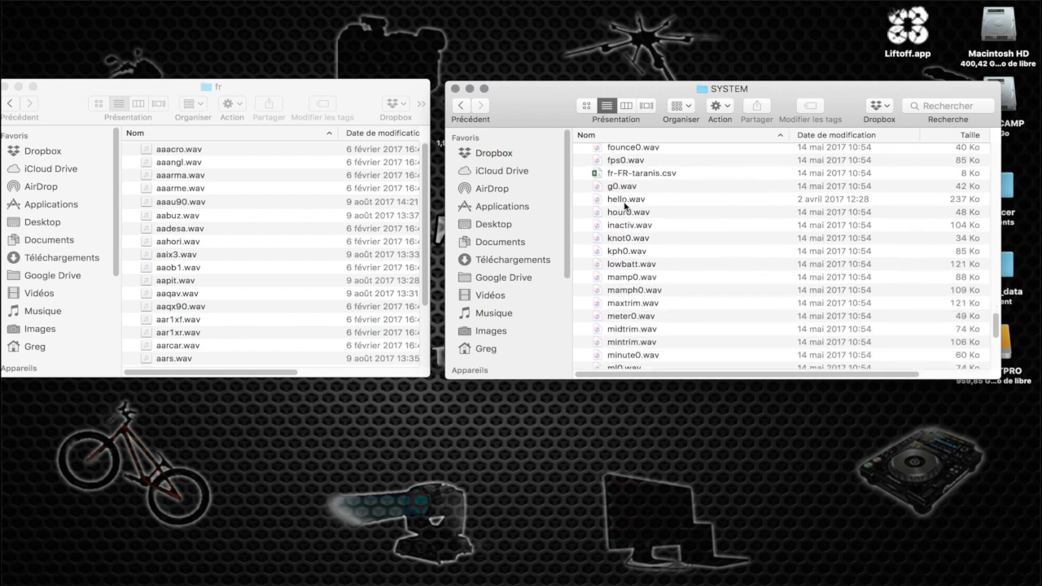
# Preview the hello.wav startup sound with the volume raised, and close the SYSTEM window
pyautogui.click(626, 204)
pyautogui.press('space')
pyautogui.press('XF86AudioRaiseVolume')
pyautogui.press('XF86AudioRaiseVolume')
pyautogui.press('XF86AudioRaiseVolume')
pyautogui.press('XF86AudioRaiseVolume')
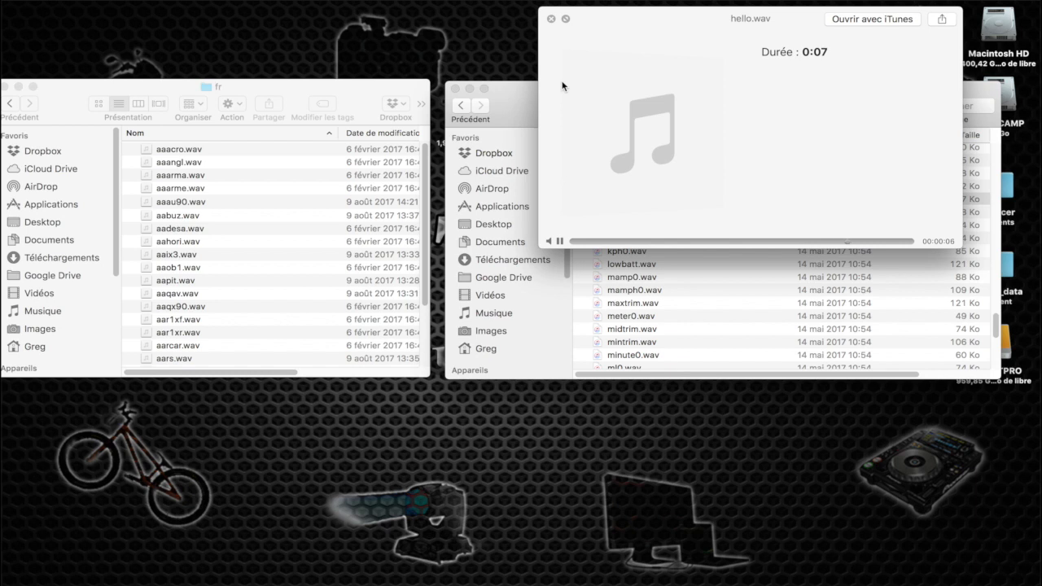
pyautogui.click(551, 18)
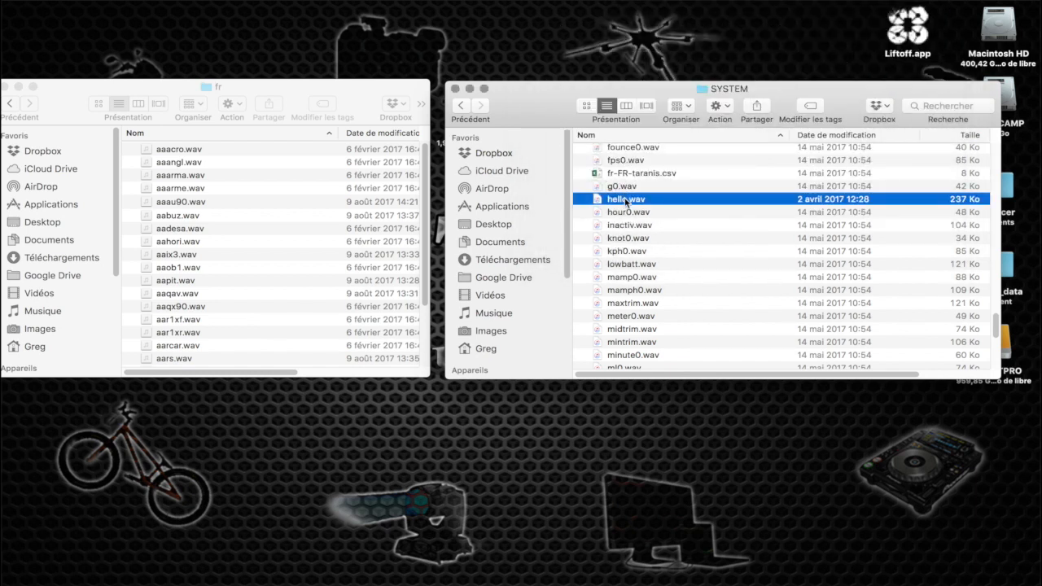
pyautogui.click(269, 252)
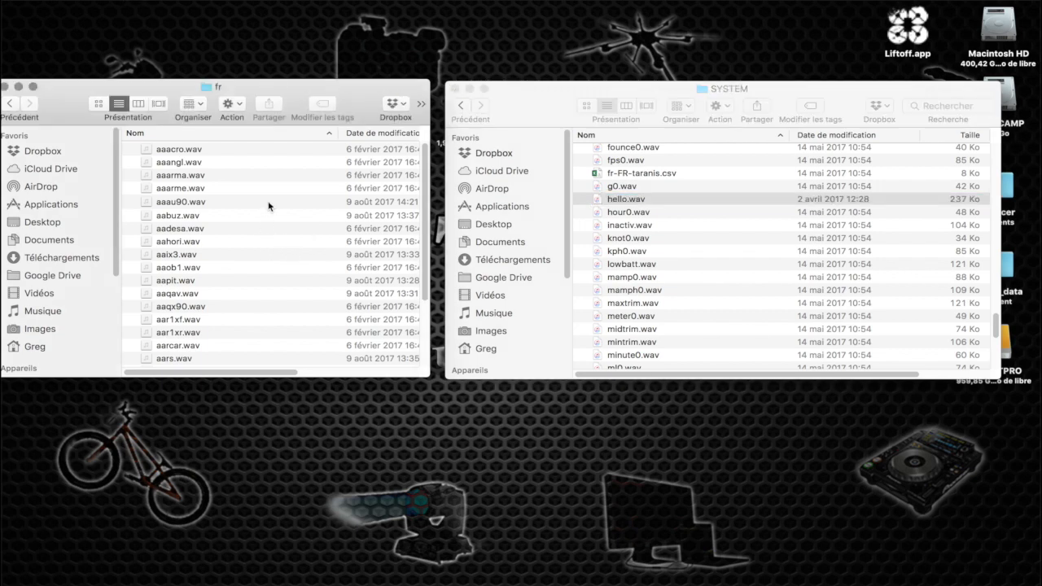
pyautogui.click(456, 88)
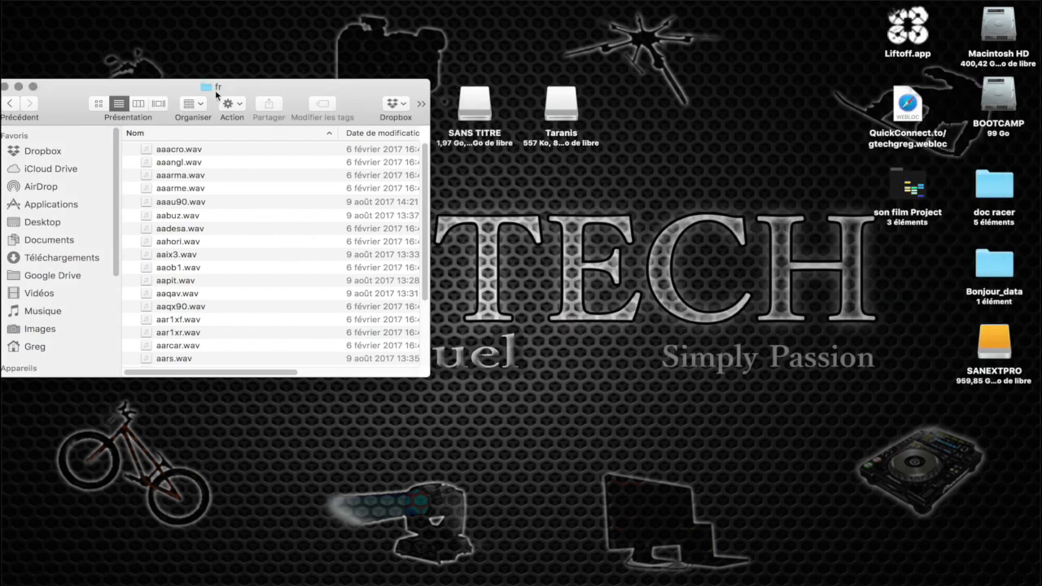
# Close the fr window, open the SANS TITRE volume and delete all of its files and folders
pyautogui.moveTo(88, 86); pyautogui.dragTo(172, 86)
pyautogui.moveTo(171, 86); pyautogui.dragTo(197, 87)
pyautogui.click(107, 85)
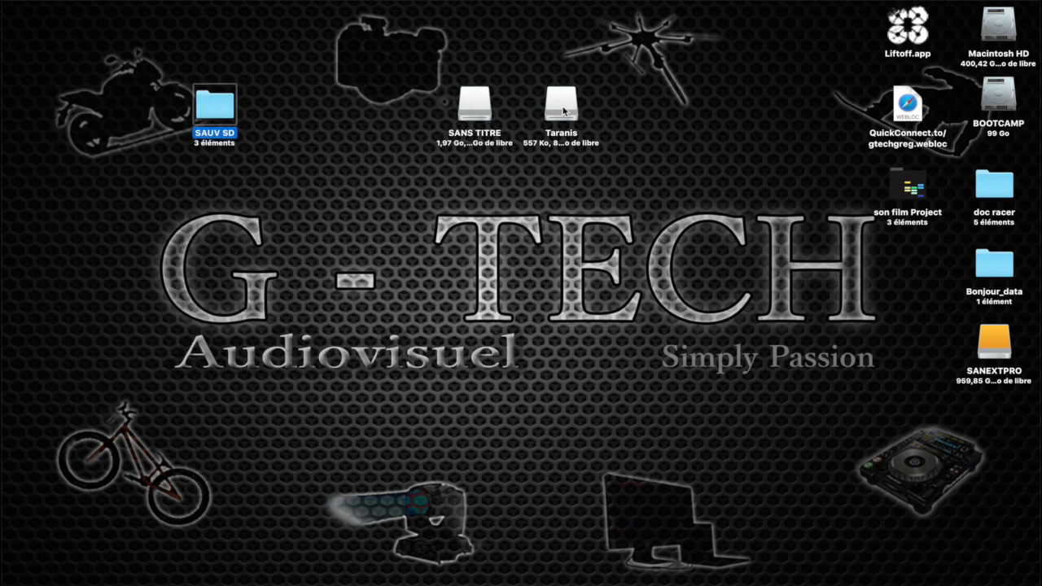
pyautogui.doubleClick(462, 103)
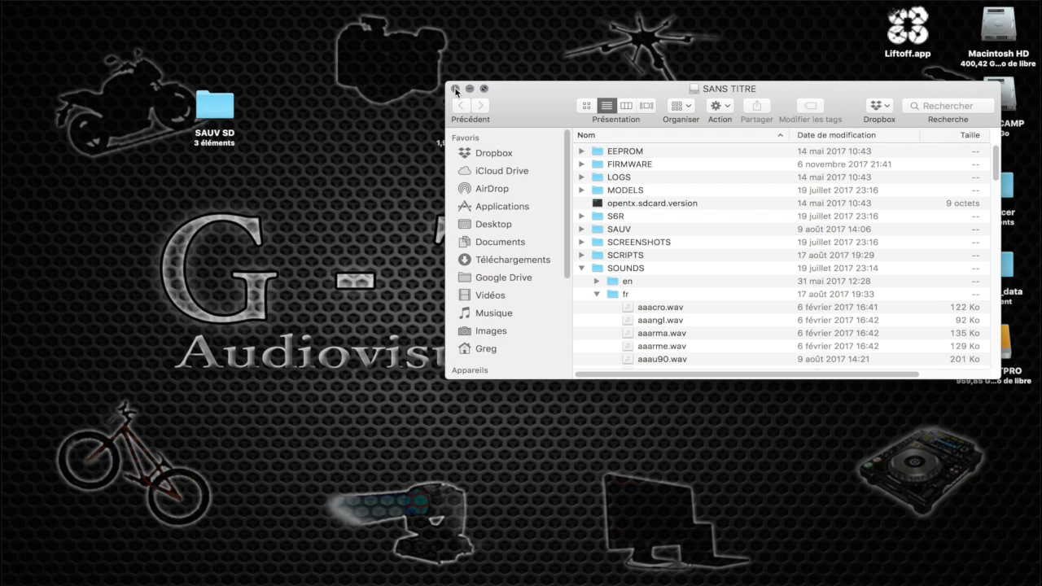
pyautogui.click(638, 231)
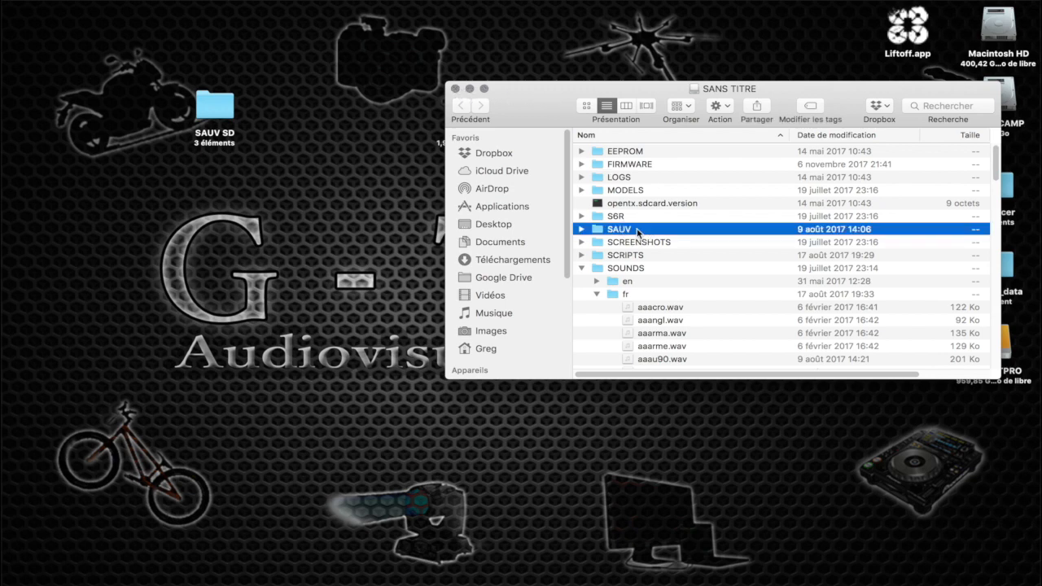
pyautogui.press('super+a')
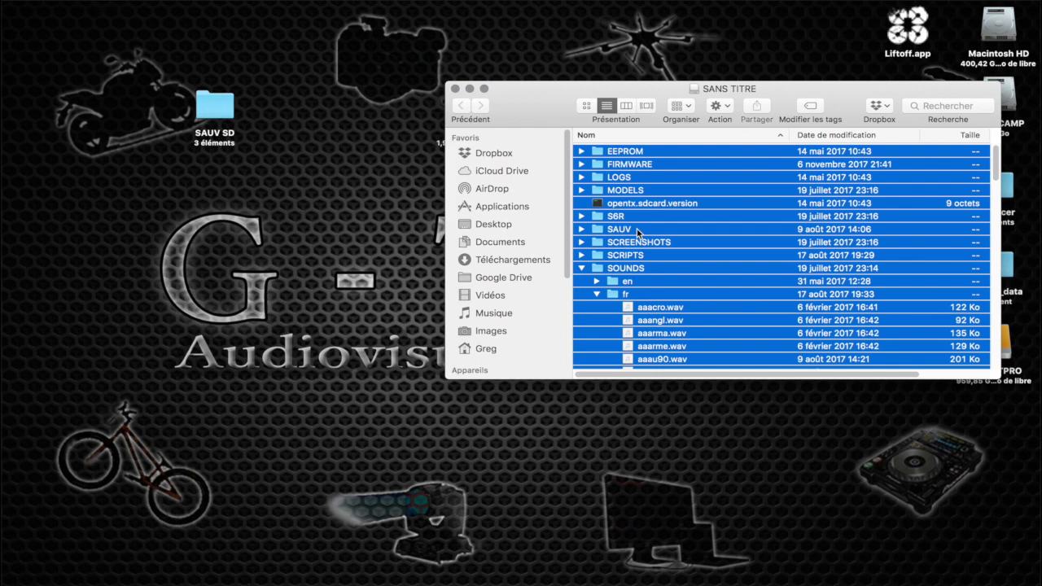
pyautogui.press('super+BackSpace')
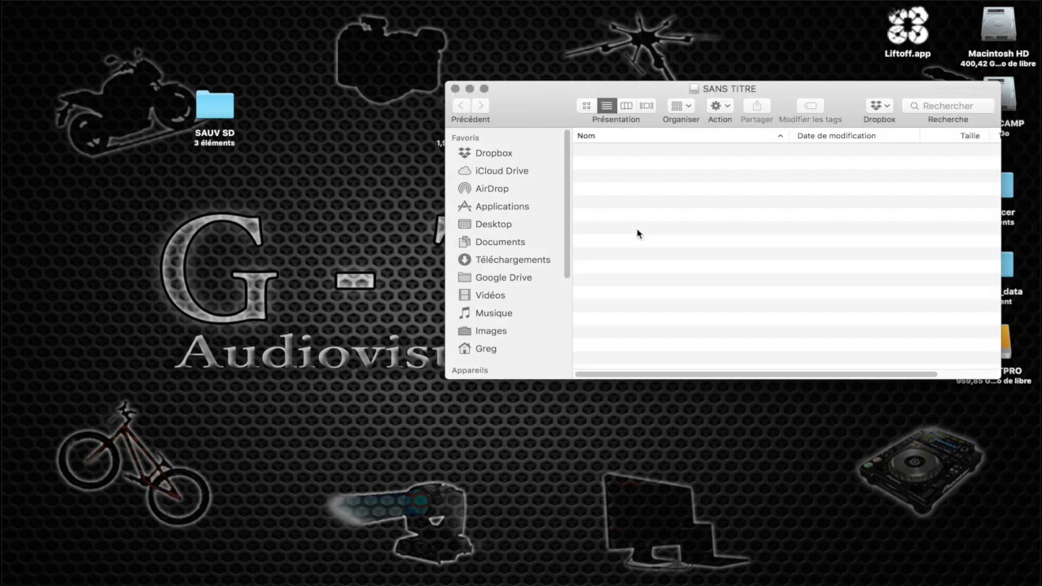
# Empty the trash and move the SANS TITRE window higher on the desktop
pyautogui.hotkey('alt', 'space')
pyautogui.write('vid')
pyautogui.press('Escape')
pyautogui.moveTo(531, 95); pyautogui.dragTo(375, 16)
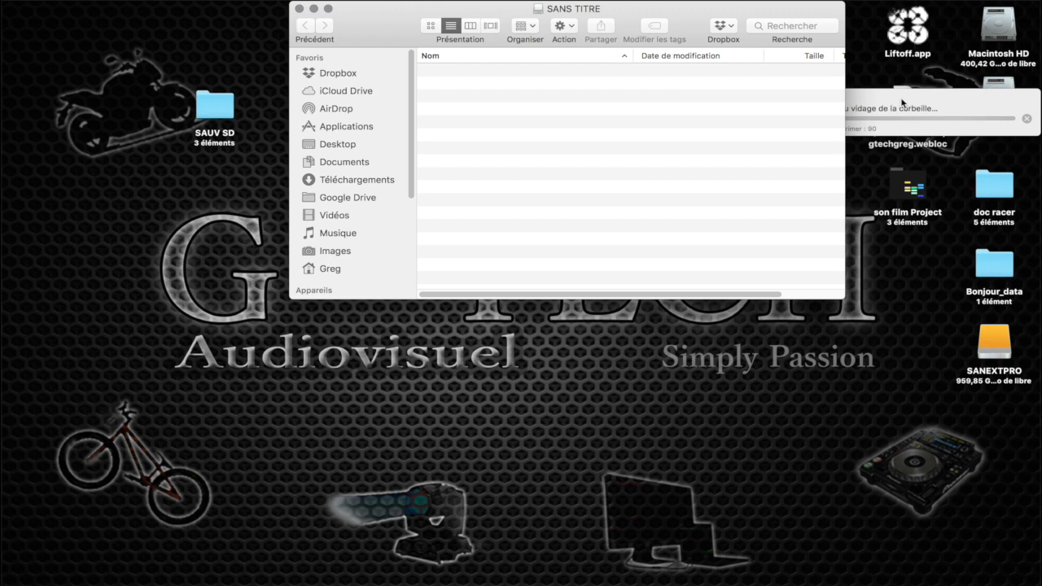
pyautogui.click(902, 101)
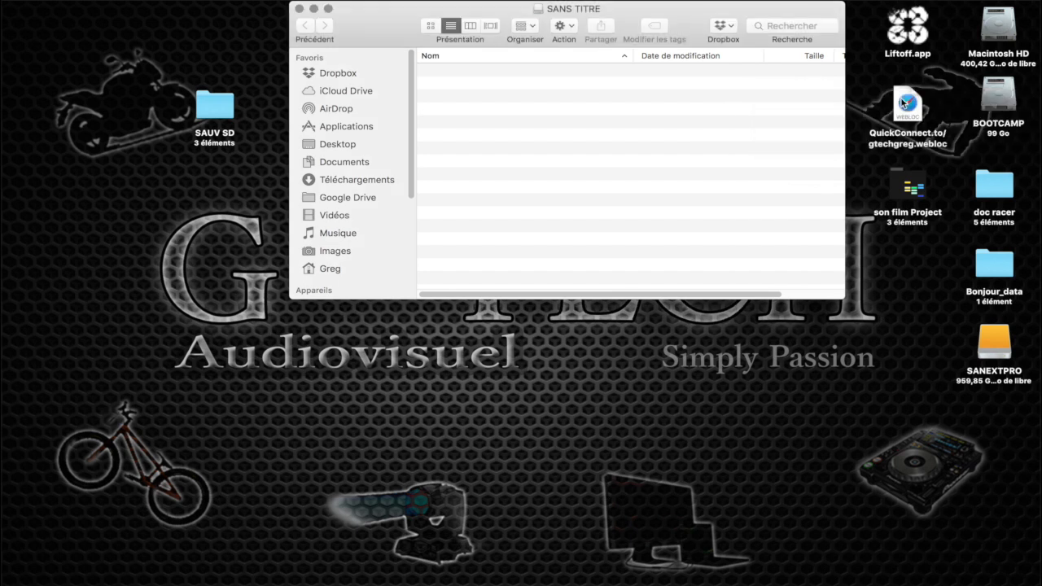
# Open the sdcard-taranis-x7-2.2V0013 folder in Téléchargements in a separate window
pyautogui.moveTo(729, 578)
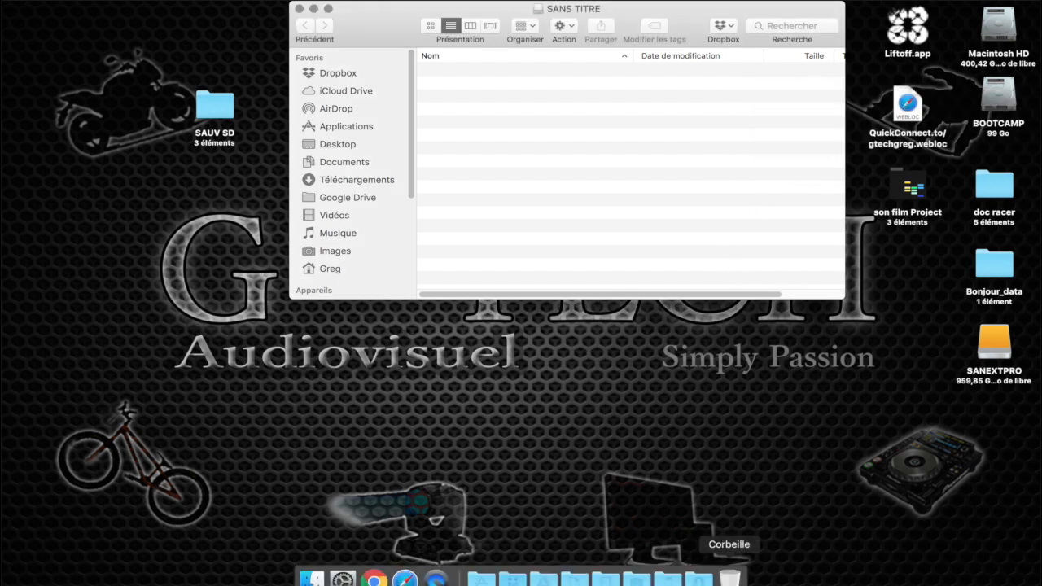
pyautogui.click(699, 579)
pyautogui.click(889, 498)
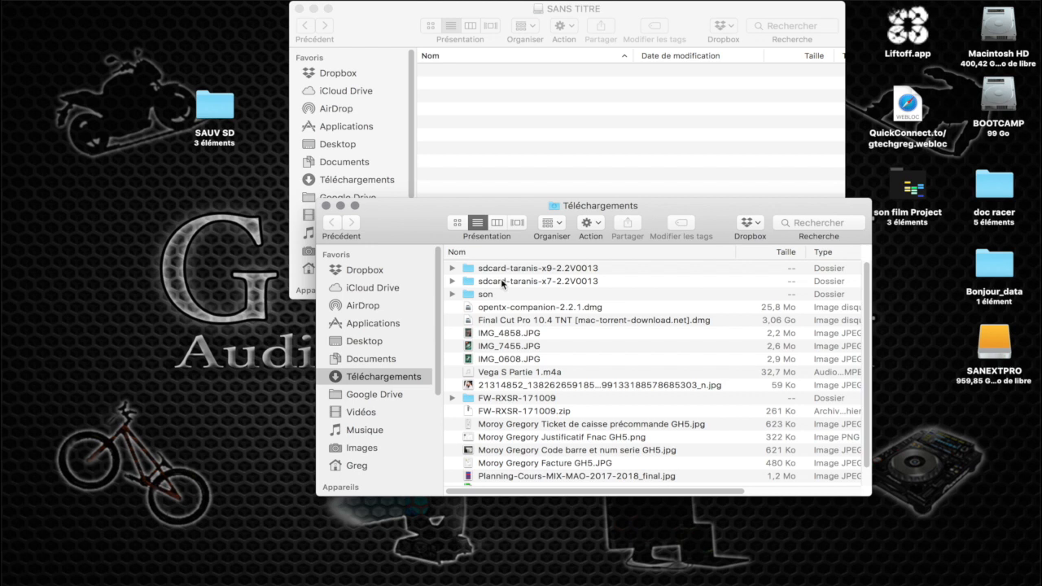
pyautogui.click(496, 280)
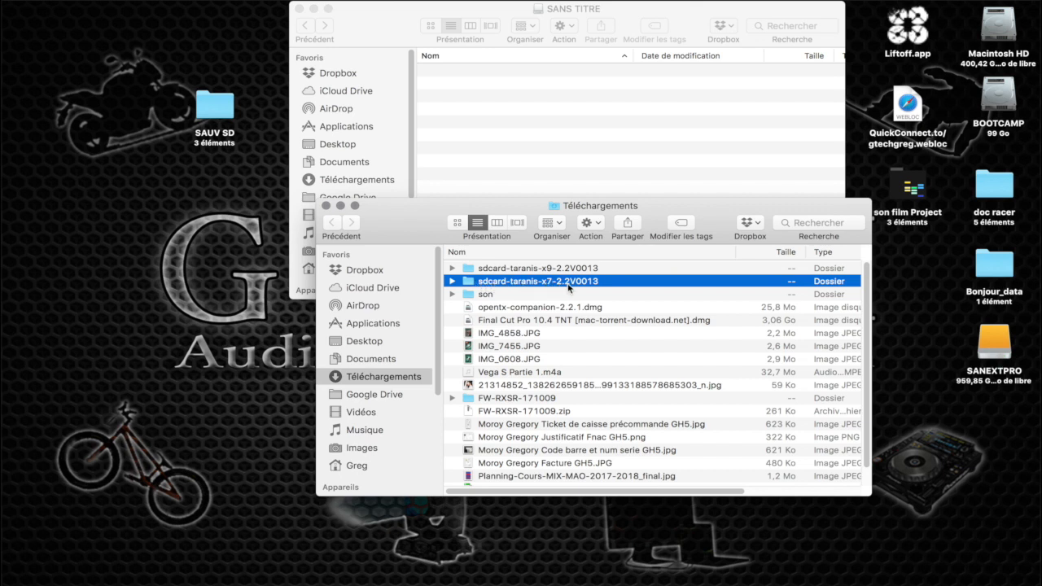
pyautogui.doubleClick(521, 282)
# Try to copy everything in the sdcard-taranis-x7-2.2V0013 folder to the SANS TITRE volume, and stop the copy
pyautogui.press('super+a')
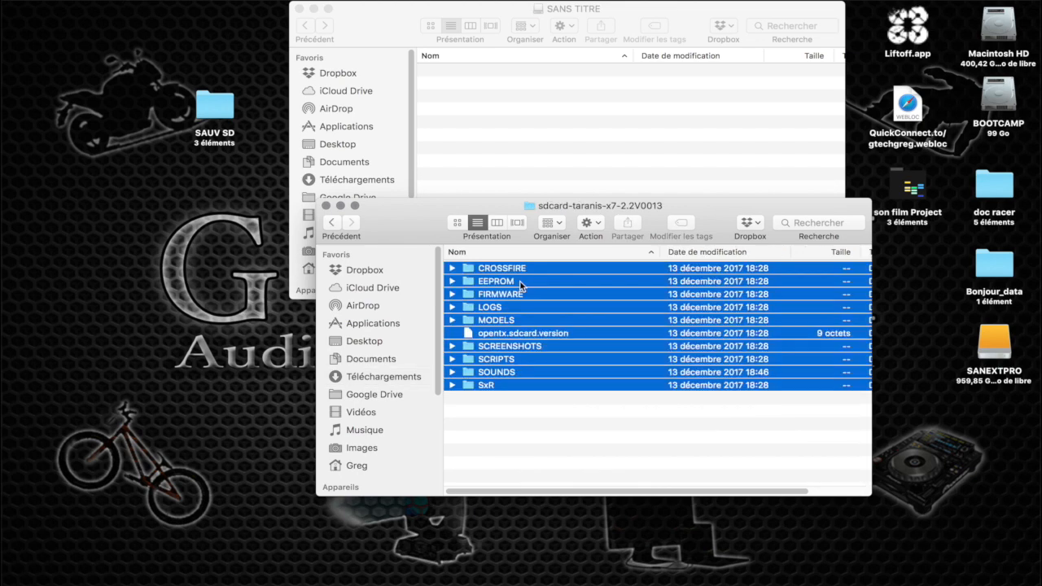
pyautogui.moveTo(521, 285); pyautogui.dragTo(504, 109)
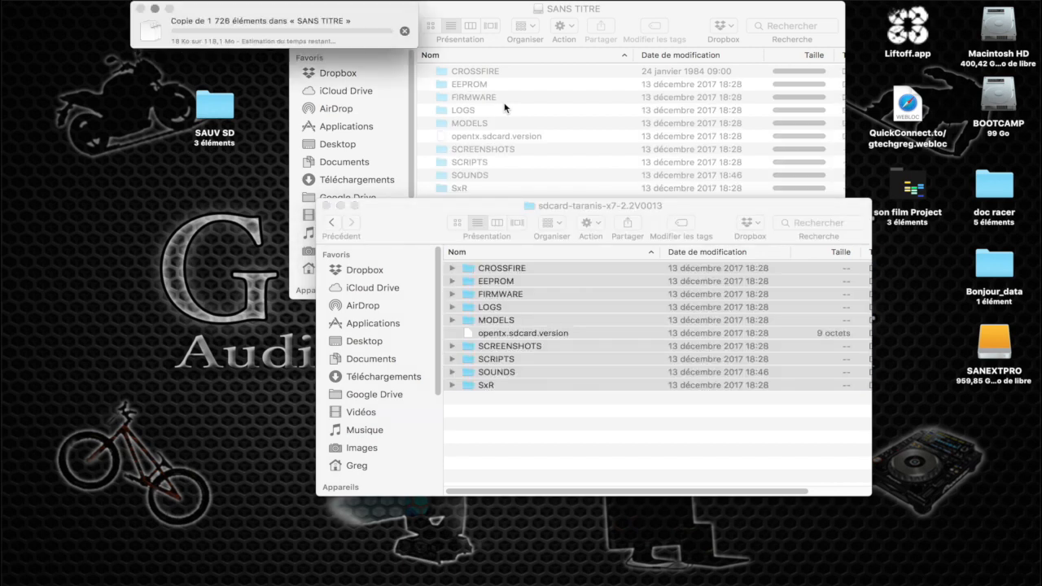
pyautogui.click(405, 33)
# Delete the partially copied folders from the SANS TITRE volume and empty the trash
pyautogui.click(481, 147)
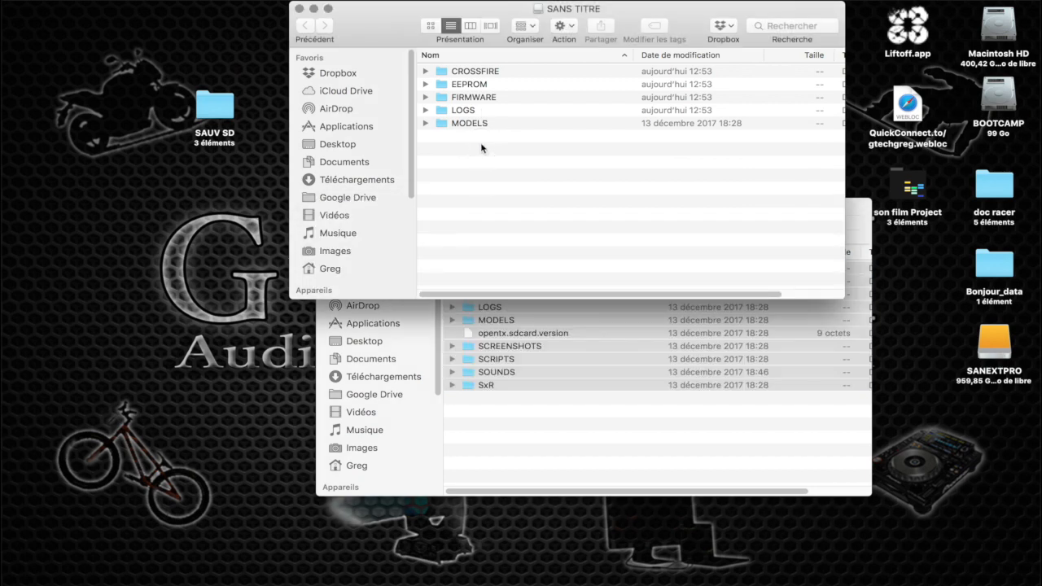
pyautogui.press('super+a')
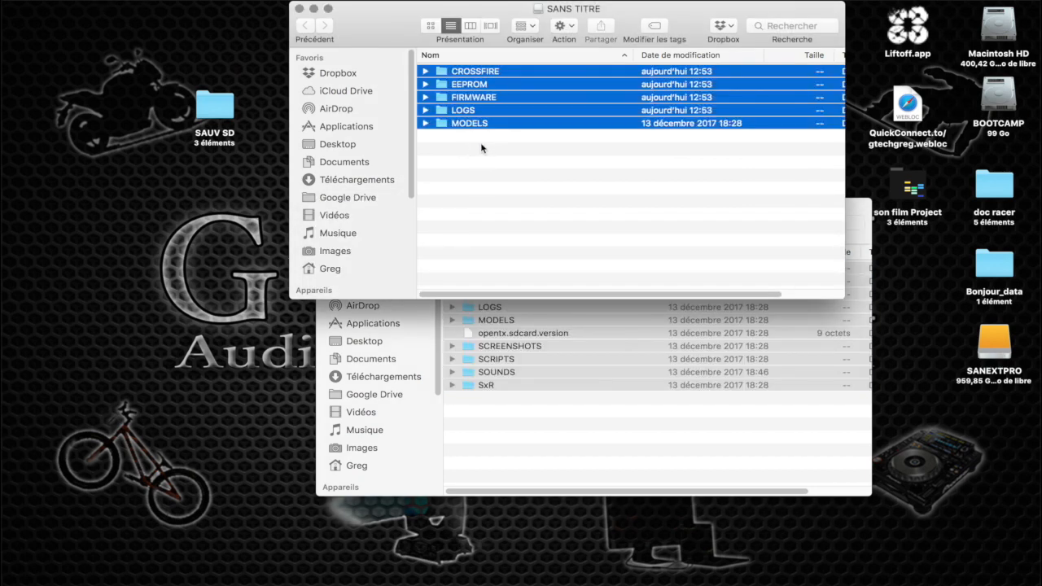
pyautogui.press('super+BackSpace')
pyautogui.hotkey('alt', 'space')
pyautogui.write('vid')
pyautogui.press('Return')
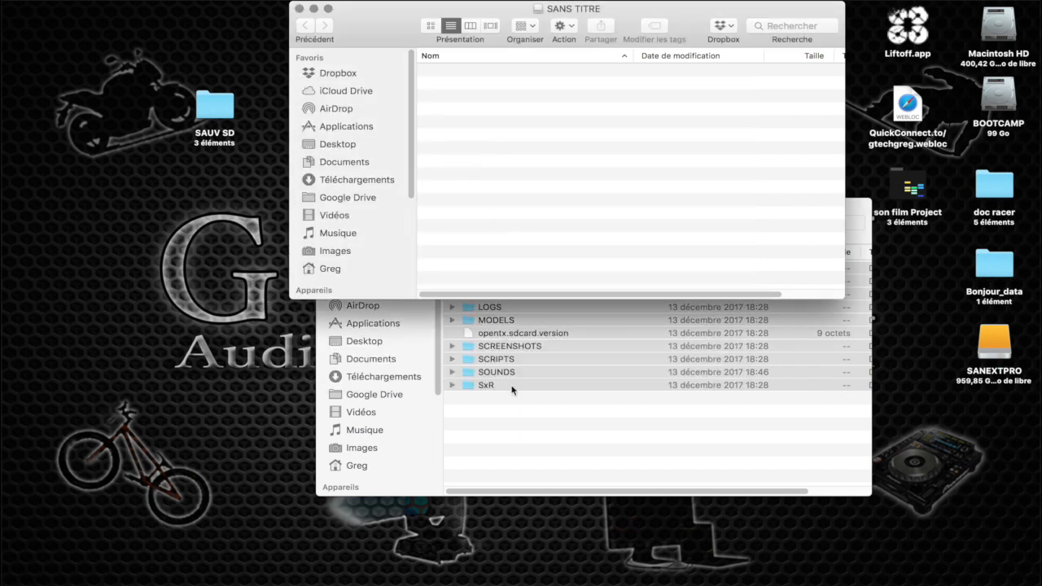
# Delete the cz, de, es, it and pt language folders from SOUNDS in the sdcard-taranis-x7-2.2V0013 folder
pyautogui.click(513, 418)
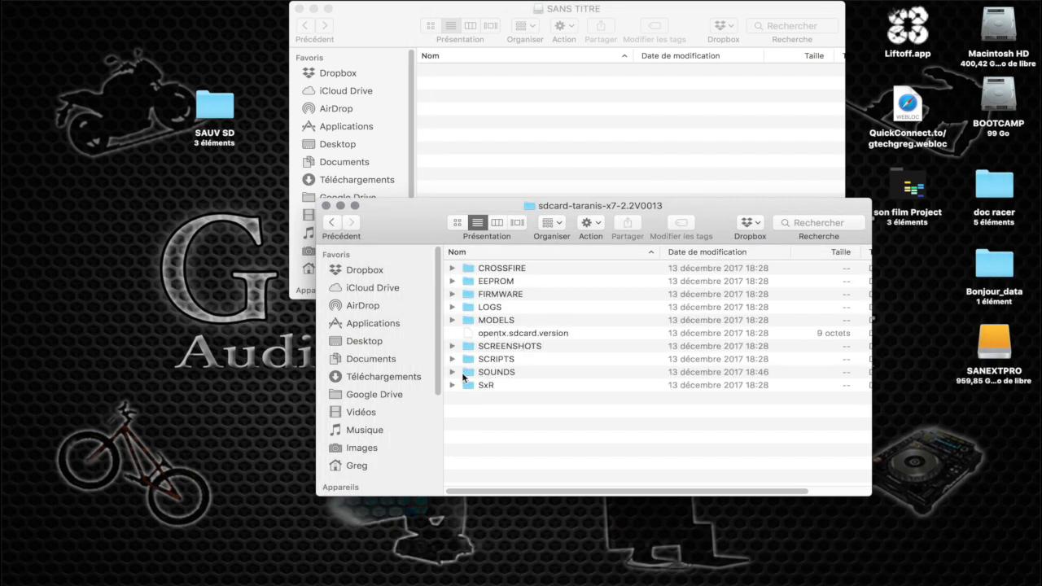
pyautogui.doubleClick(464, 374)
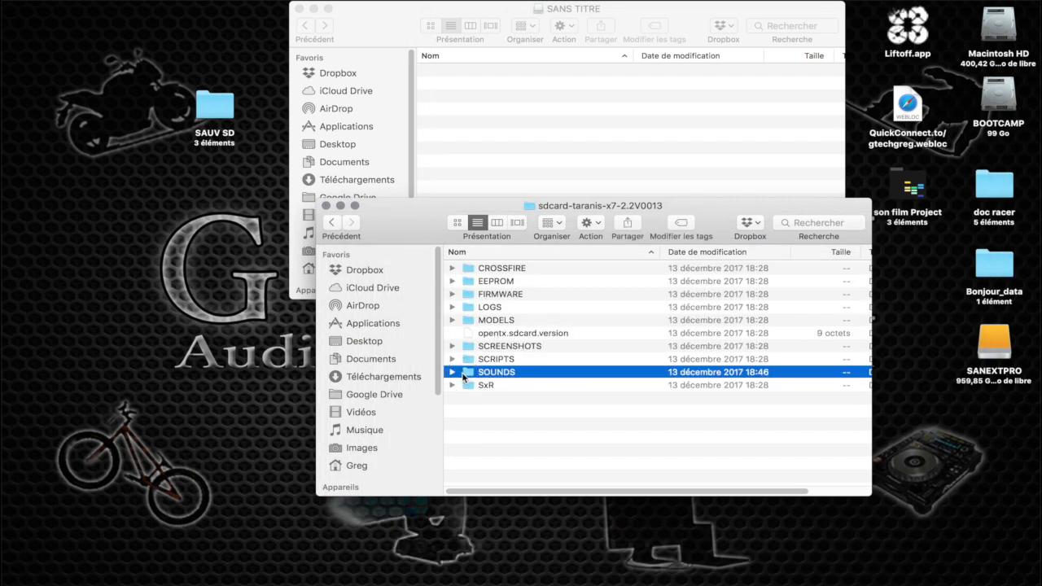
pyautogui.click(478, 270)
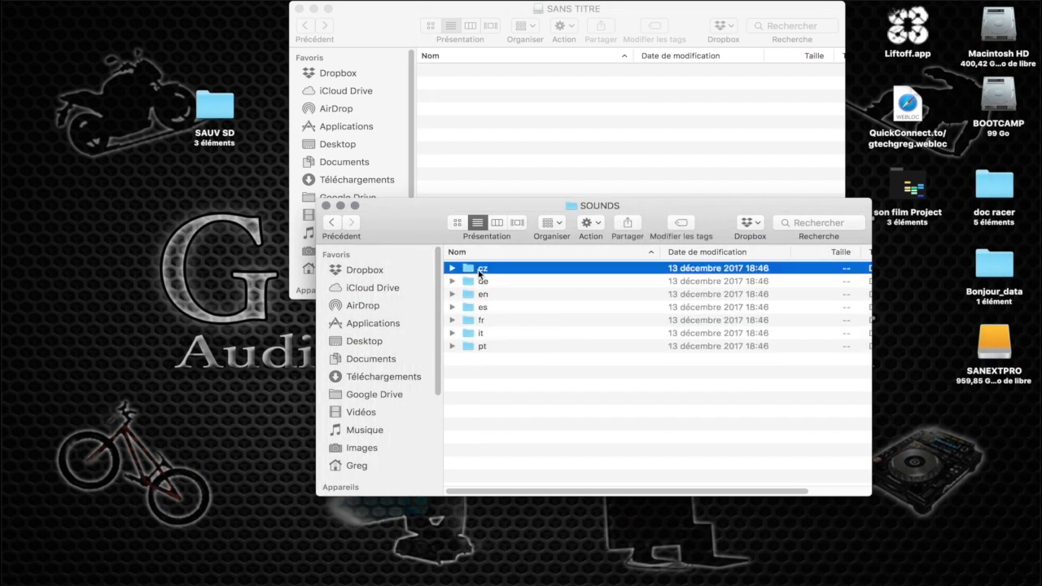
pyautogui.press('super+BackSpace')
pyautogui.press('super+BackSpace')
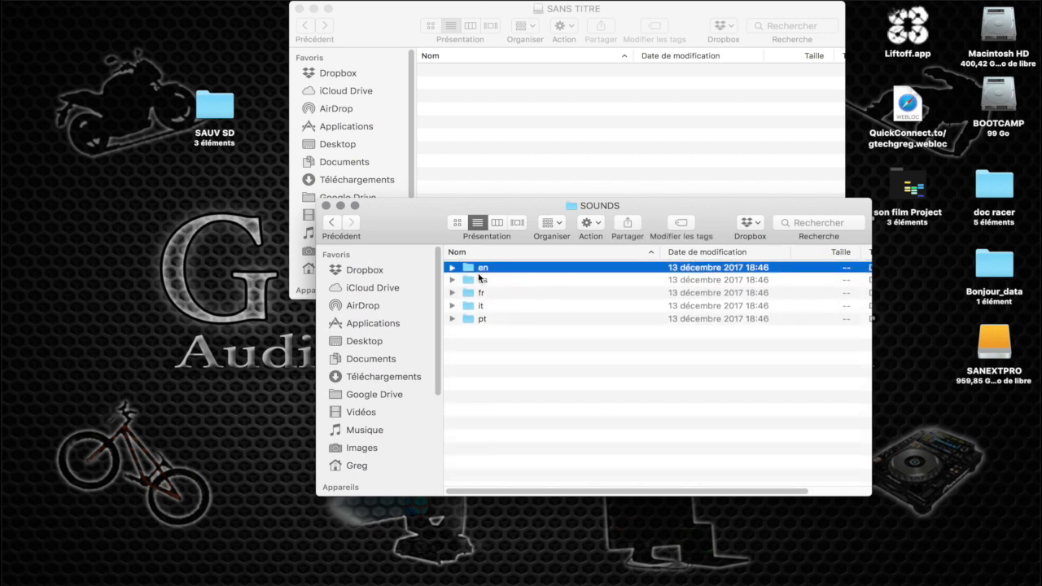
pyautogui.click(476, 282)
pyautogui.press('super+BackSpace')
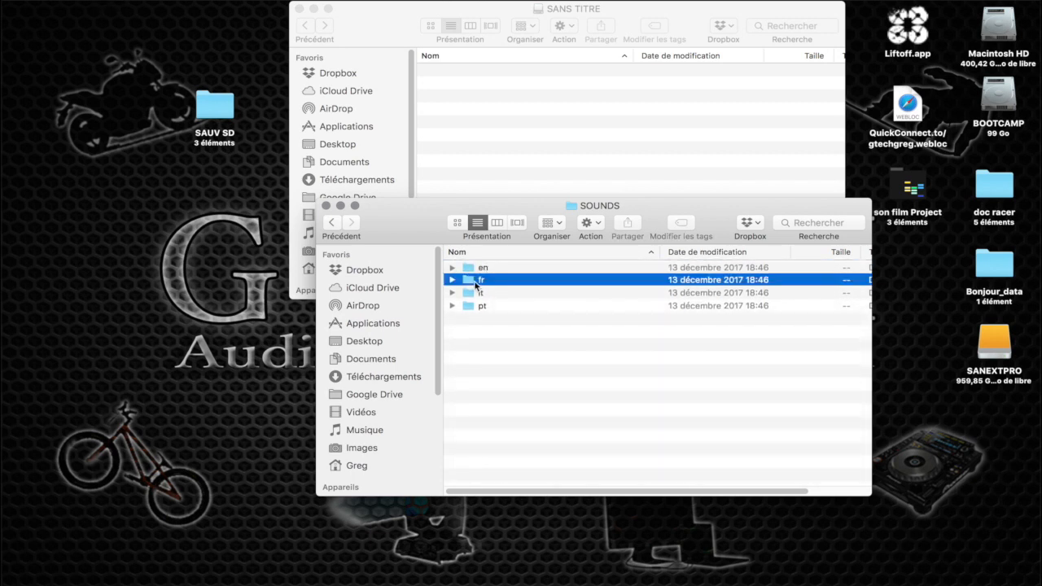
pyautogui.click(473, 296)
pyautogui.press('super+BackSpace')
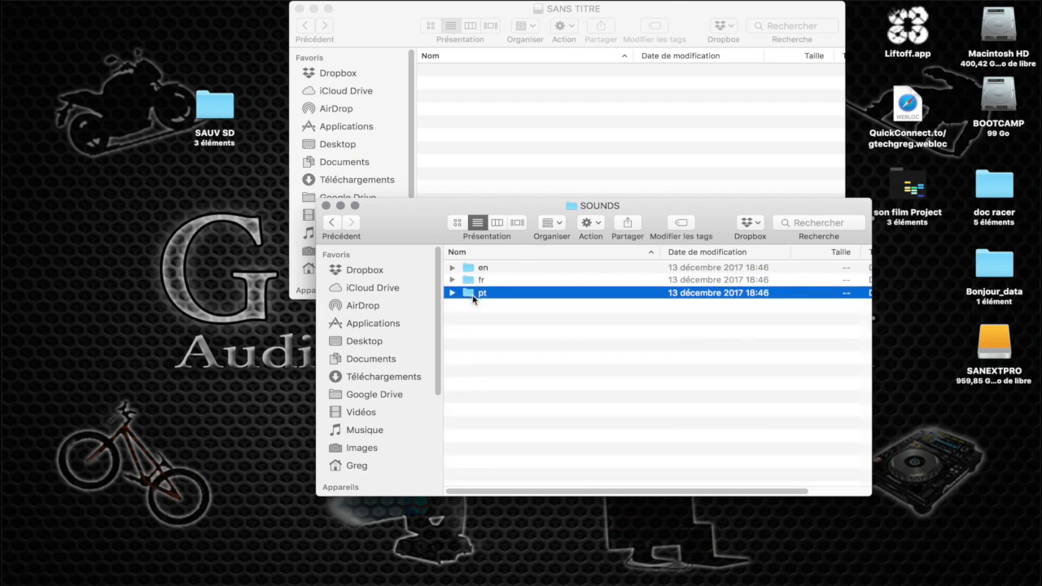
pyautogui.press('super+BackSpace')
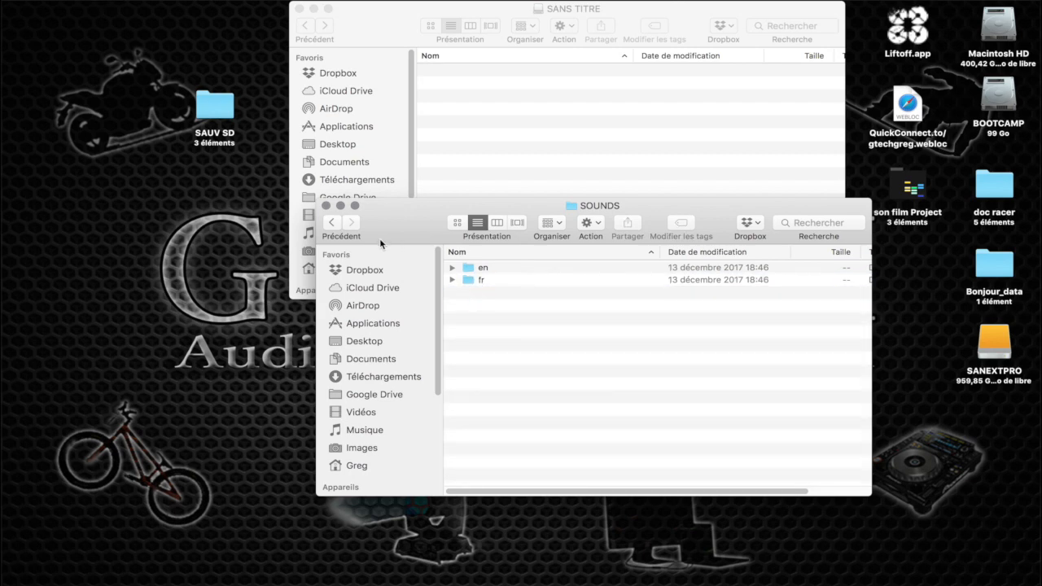
# Empty the trash to remove the deleted language folders permanently
pyautogui.hotkey('alt', 'space')
pyautogui.write('vid')
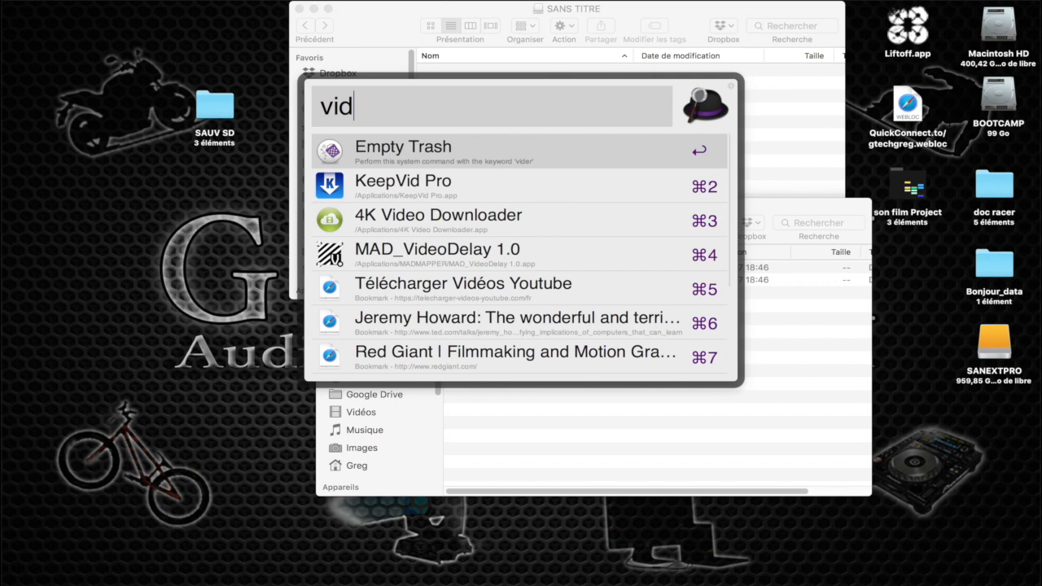
pyautogui.press('Return')
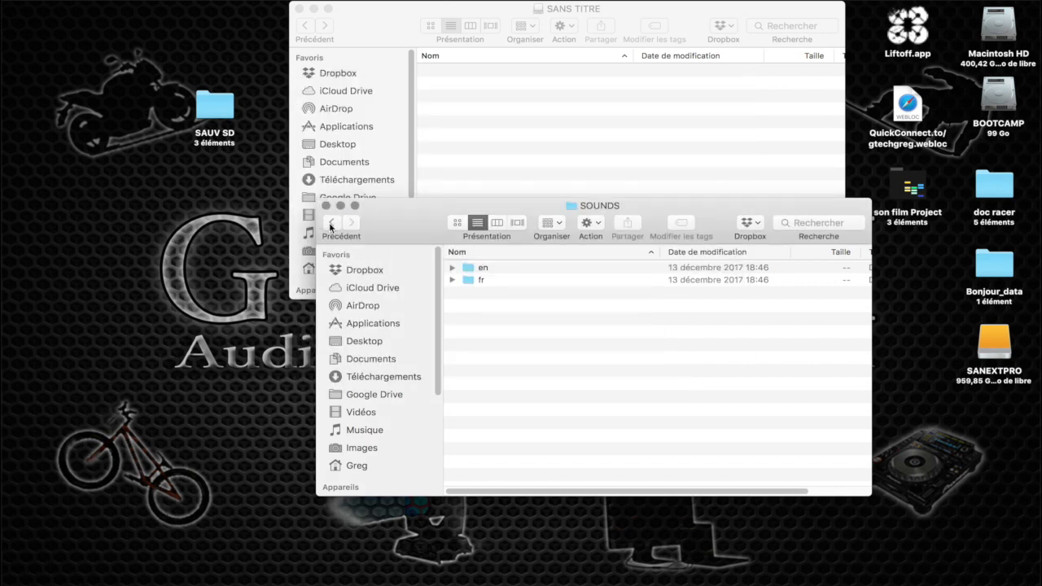
# Return to the sdcard-taranis-x7-2.2V0013 folder and copy all of its contents to the SANS TITRE volume
pyautogui.click(332, 223)
pyautogui.click(481, 297)
pyautogui.press('super+a')
pyautogui.moveTo(481, 297); pyautogui.dragTo(461, 137)
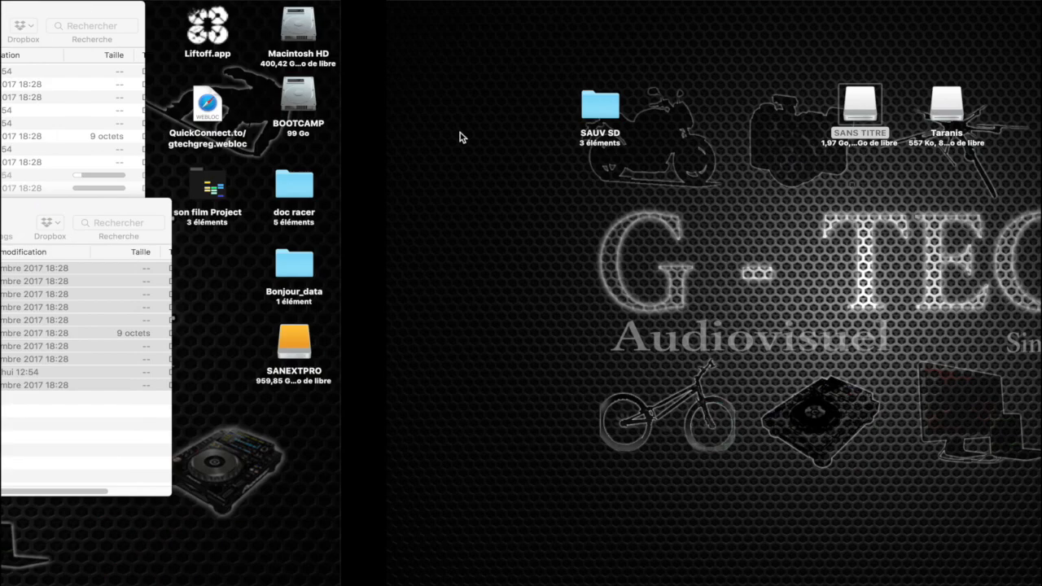
# Launch OpenTX Companion 2.2 on the empty desktop space and switch the radio profile to QX7 GTech FPV
pyautogui.hotkey('alt', 'space')
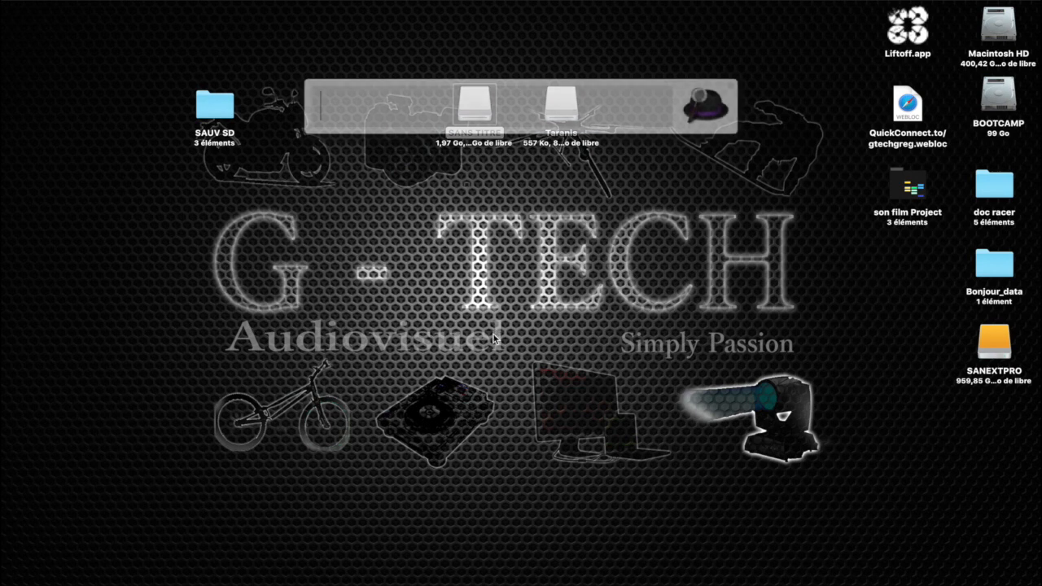
pyautogui.write('co')
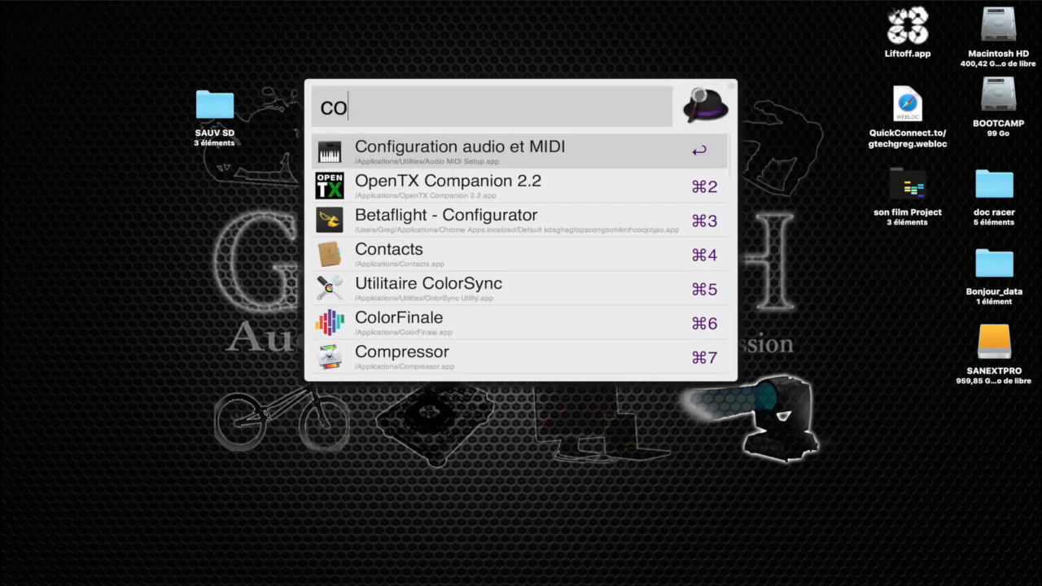
pyautogui.press('Up')
pyautogui.press('Down')
pyautogui.press('Down')
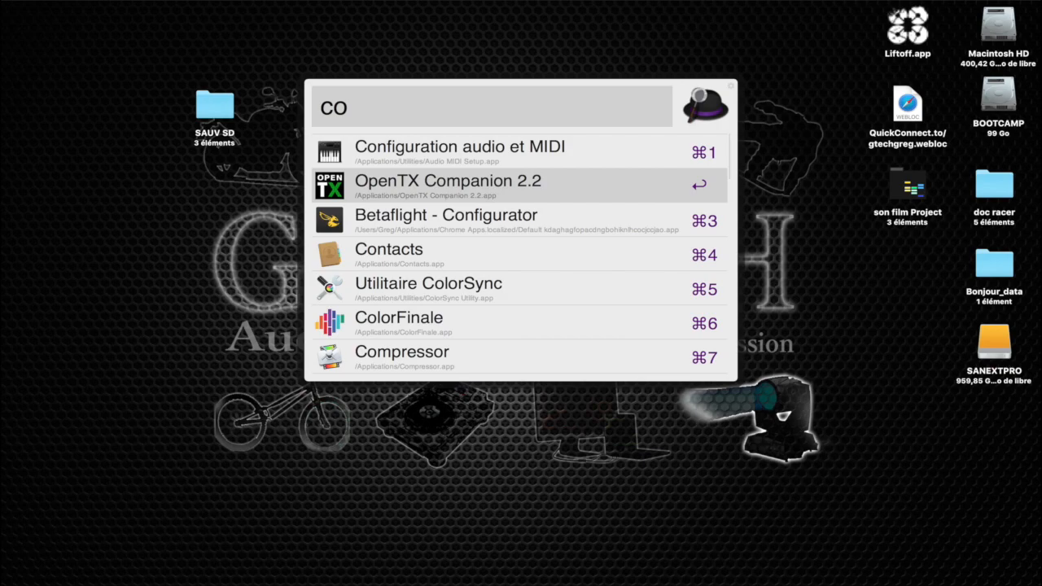
pyautogui.press('Return')
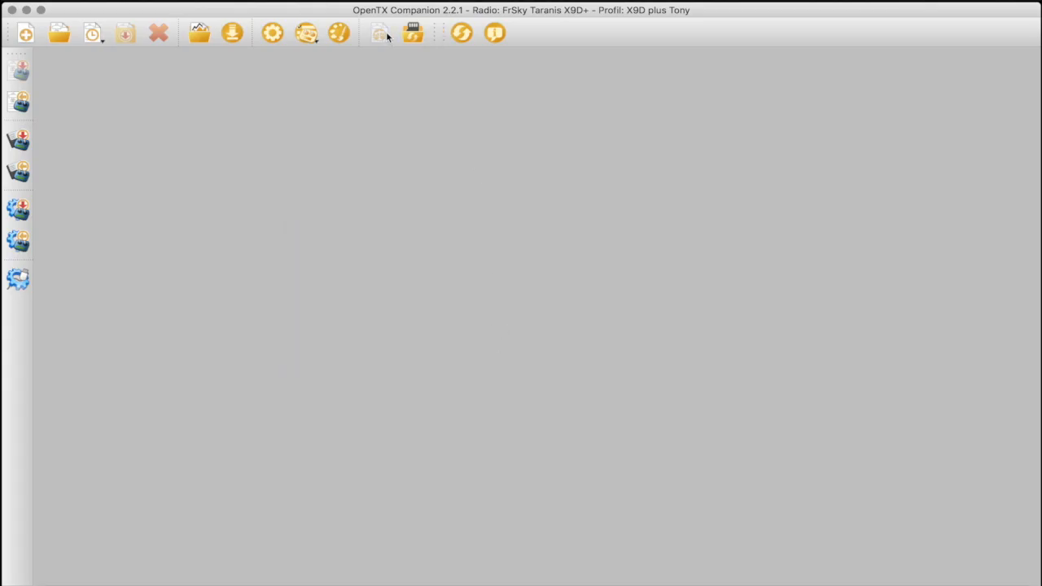
pyautogui.click(306, 32)
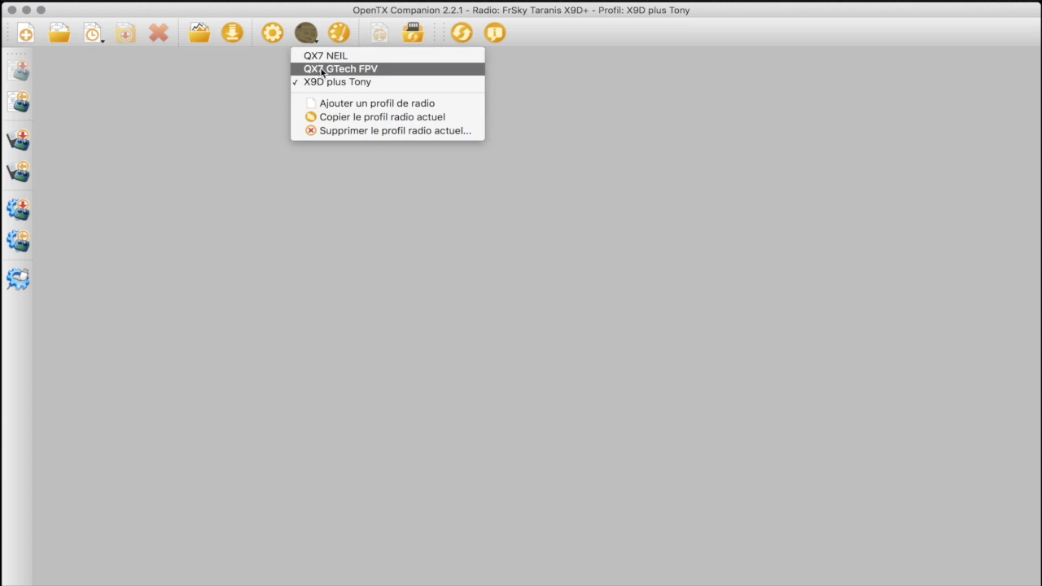
pyautogui.click(354, 69)
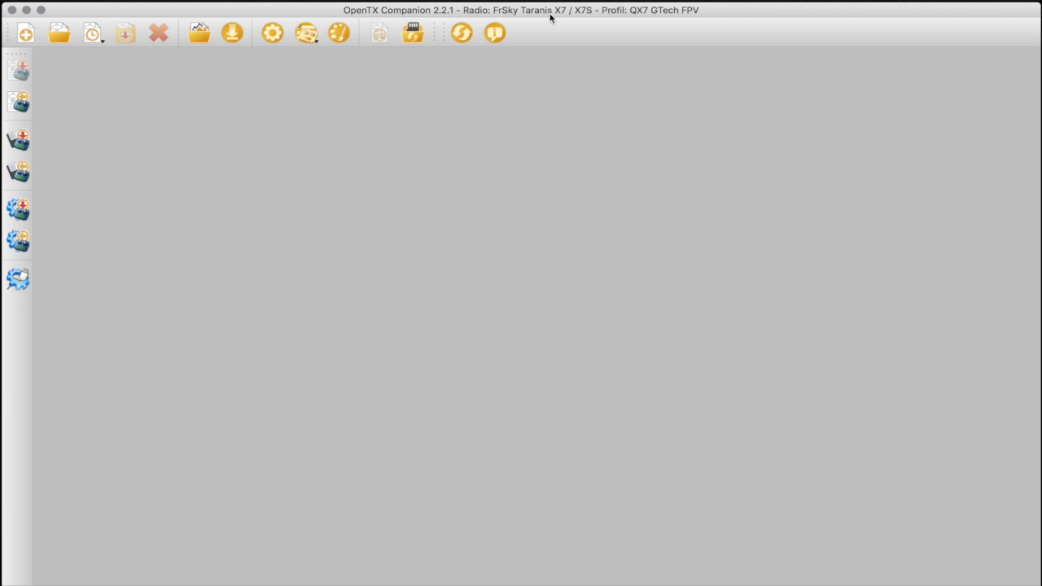
# Check for general updates, and check for updates of the opentx-x7 firmware in the downloads dialog
pyautogui.click(461, 34)
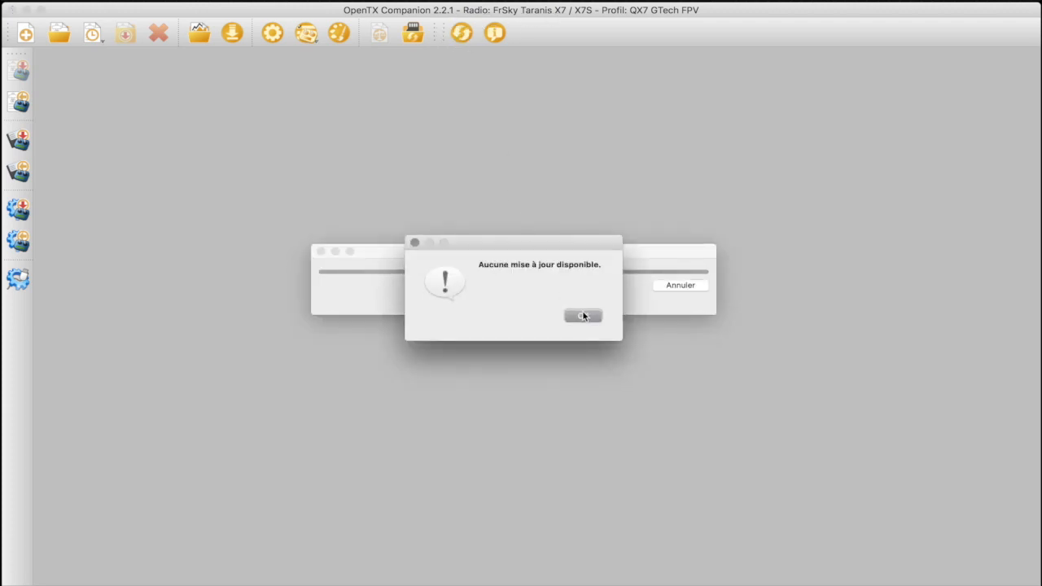
pyautogui.click(581, 315)
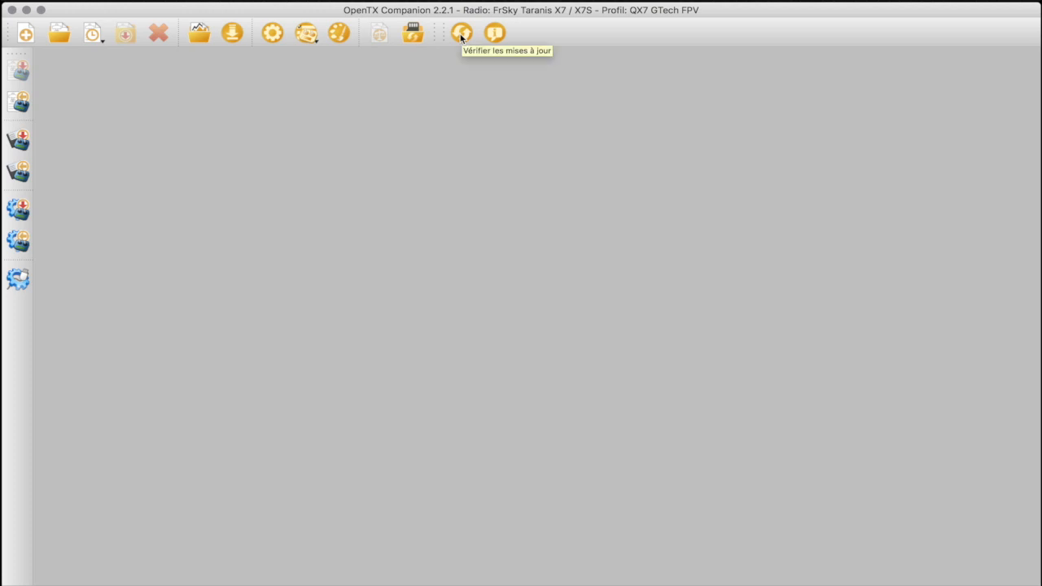
pyautogui.click(233, 36)
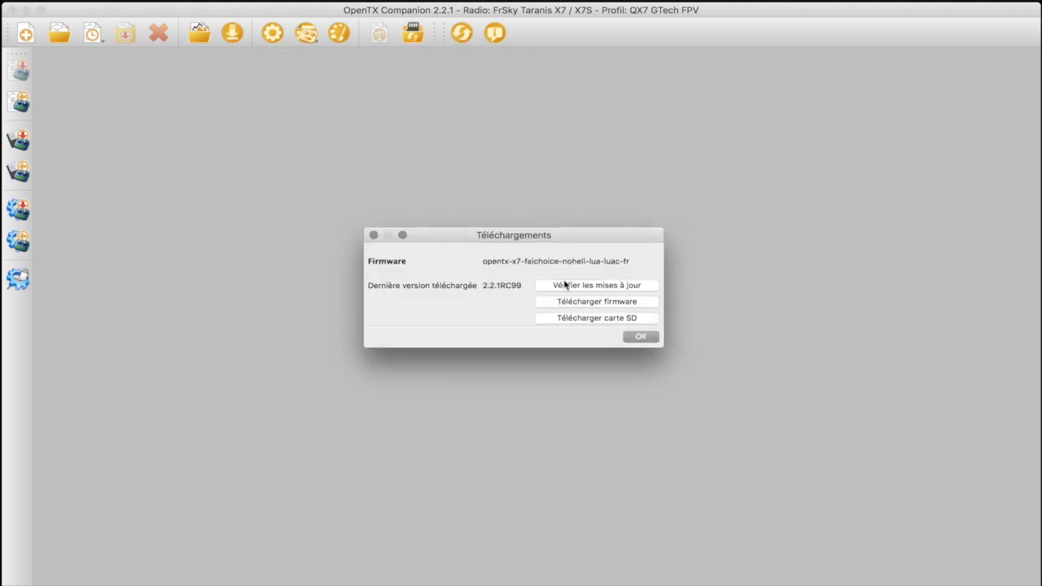
pyautogui.click(568, 286)
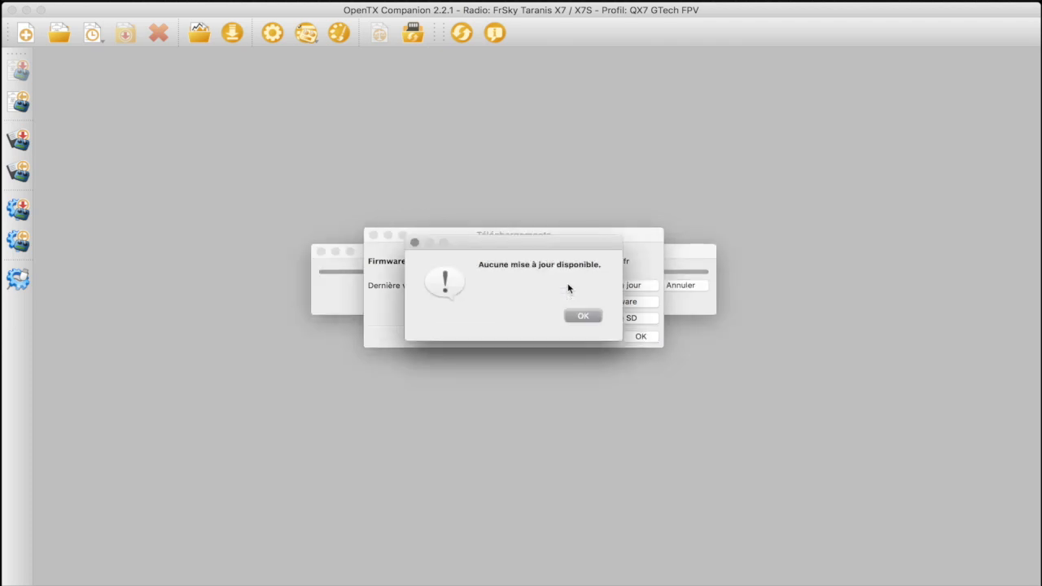
# Download the opentx-x7 firmware and save it under its proposed 2.2.1 .bin name in the FIRMWARE folder of the SANS TITRE volume
pyautogui.click(582, 316)
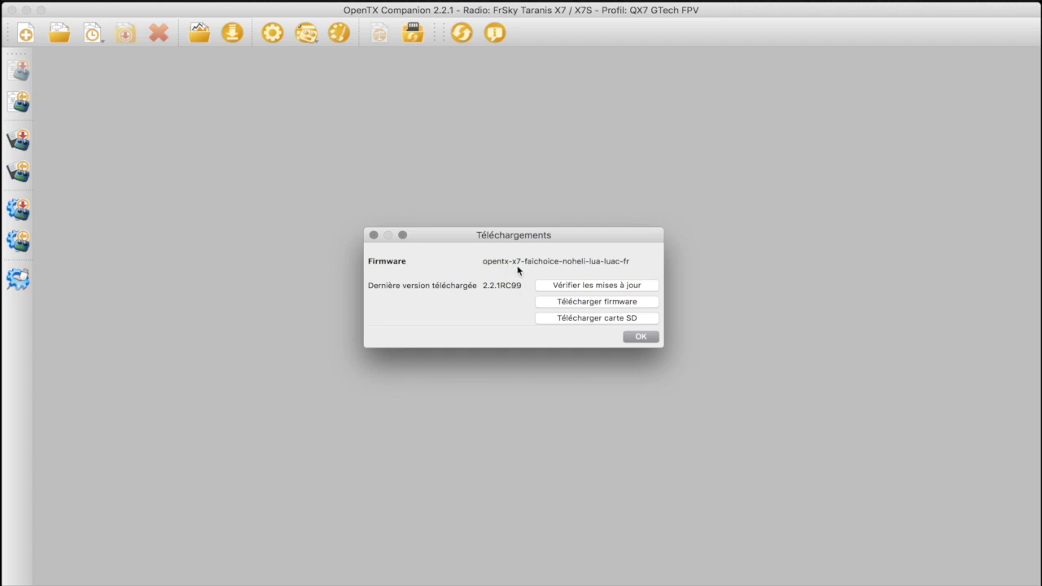
pyautogui.click(570, 302)
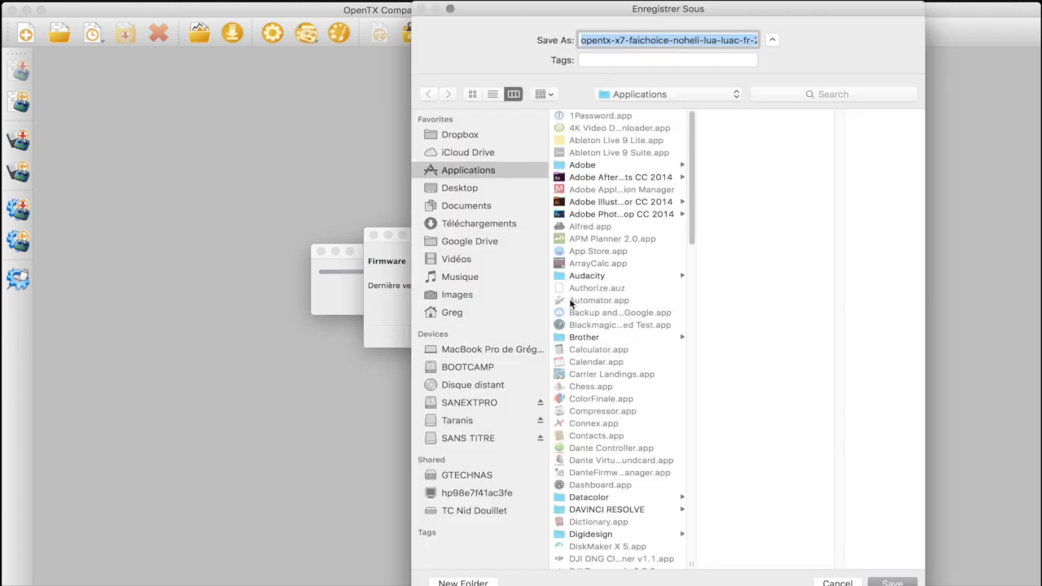
pyautogui.click(656, 40)
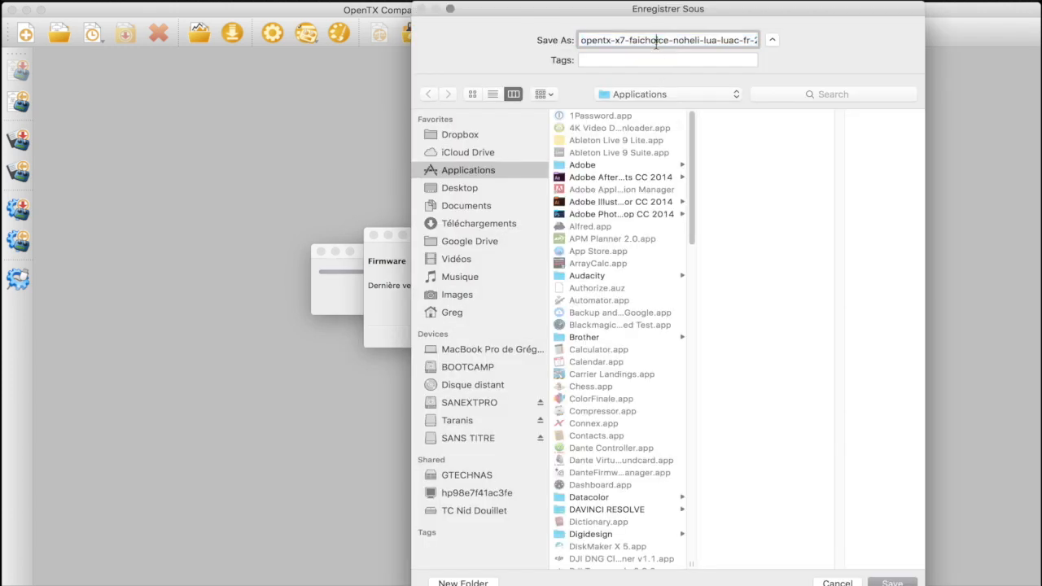
pyautogui.press('Right')
pyautogui.press('Right')
pyautogui.press('Right')
pyautogui.press('Right')
pyautogui.press('Right')
pyautogui.press('Right')
pyautogui.press('Right')
pyautogui.press('Right')
pyautogui.press('Right')
pyautogui.press('Right')
pyautogui.press('Right')
pyautogui.press('Right')
pyautogui.press('Right')
pyautogui.press('Right')
pyautogui.press('Right')
pyautogui.press('Right')
pyautogui.press('Right')
pyautogui.press('Right')
pyautogui.press('Right')
pyautogui.press('Right')
pyautogui.press('Right')
pyautogui.press('Right')
pyautogui.press('Right')
pyautogui.press('Right')
pyautogui.press('Right')
pyautogui.press('Right')
pyautogui.press('Right')
pyautogui.press('Right')
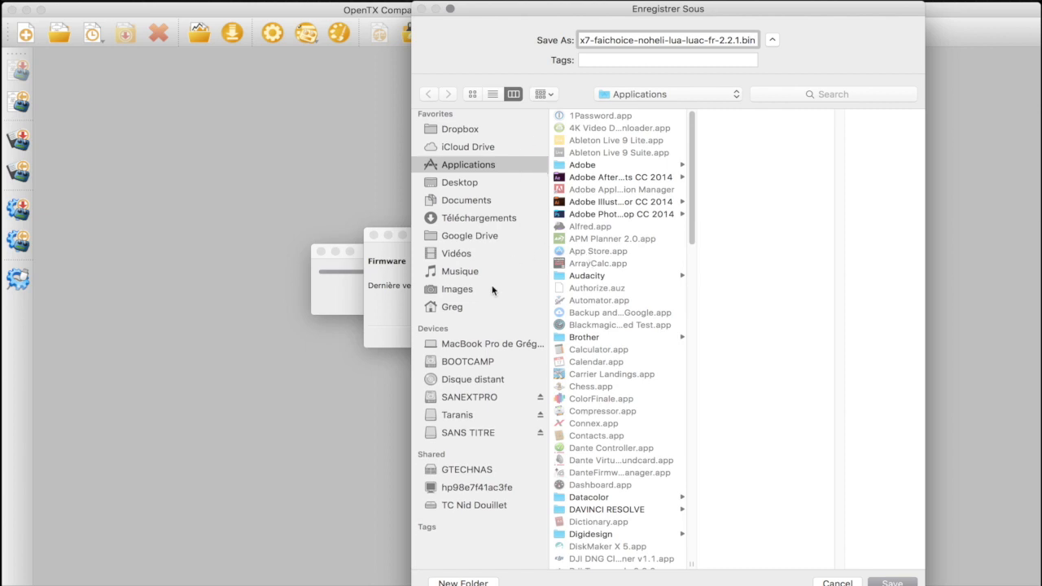
pyautogui.click(468, 439)
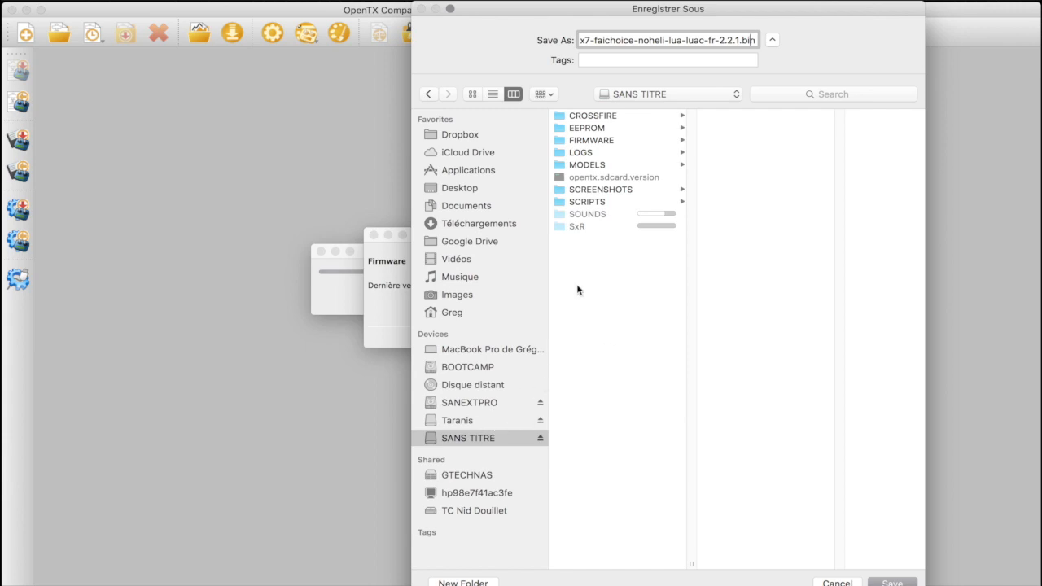
pyautogui.click(591, 141)
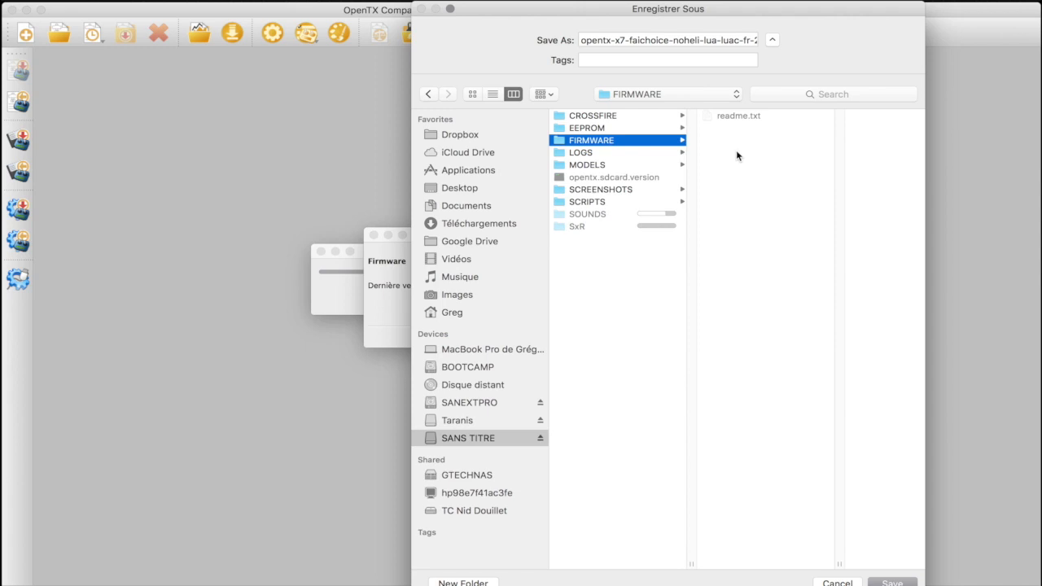
pyautogui.click(891, 581)
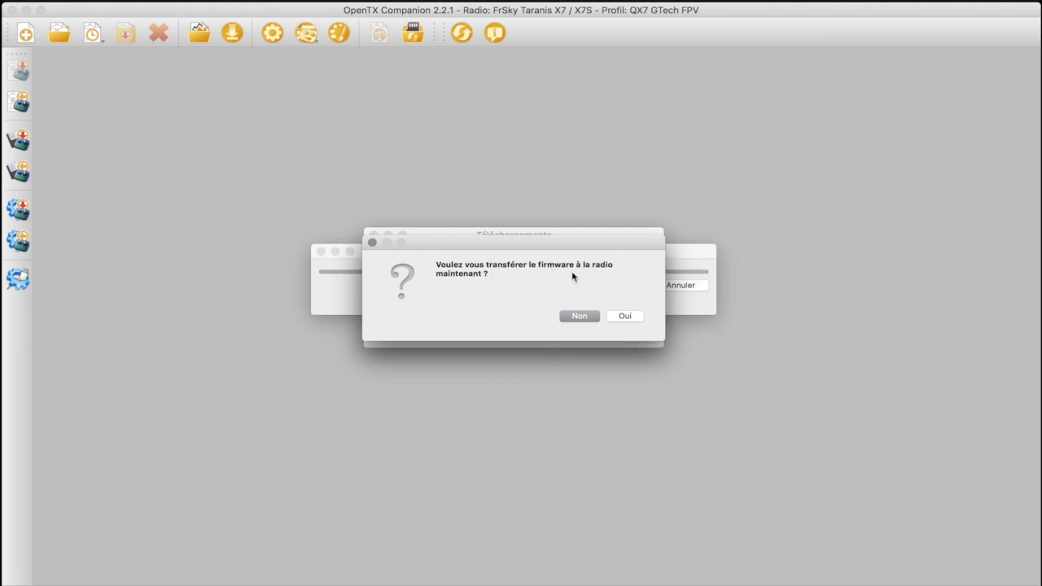
# Transfer the downloaded firmware to the radio with the profile's splash screen, and close the transfer and downloads dialogs
pyautogui.click(626, 318)
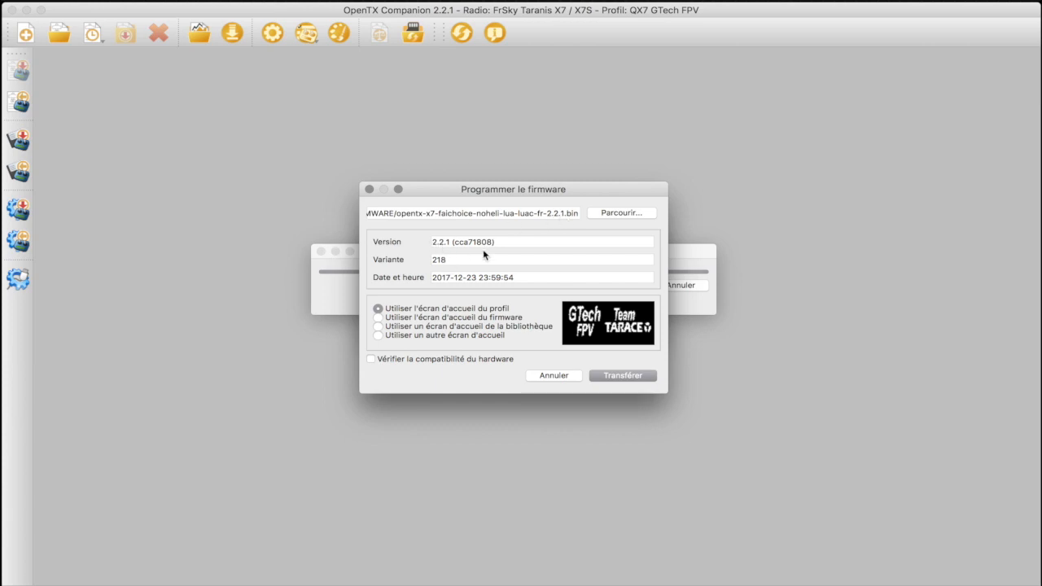
pyautogui.click(626, 377)
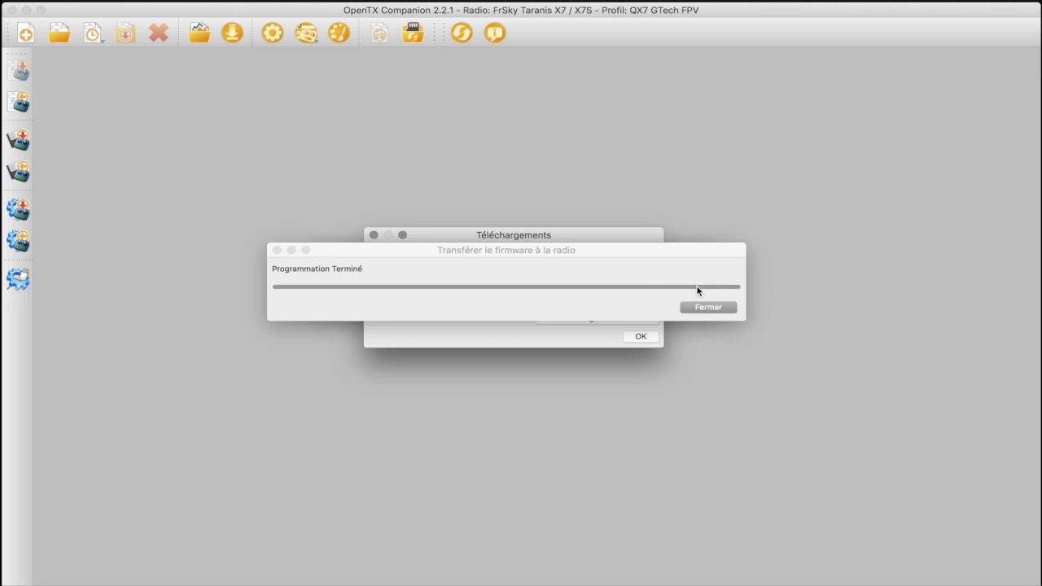
pyautogui.click(702, 311)
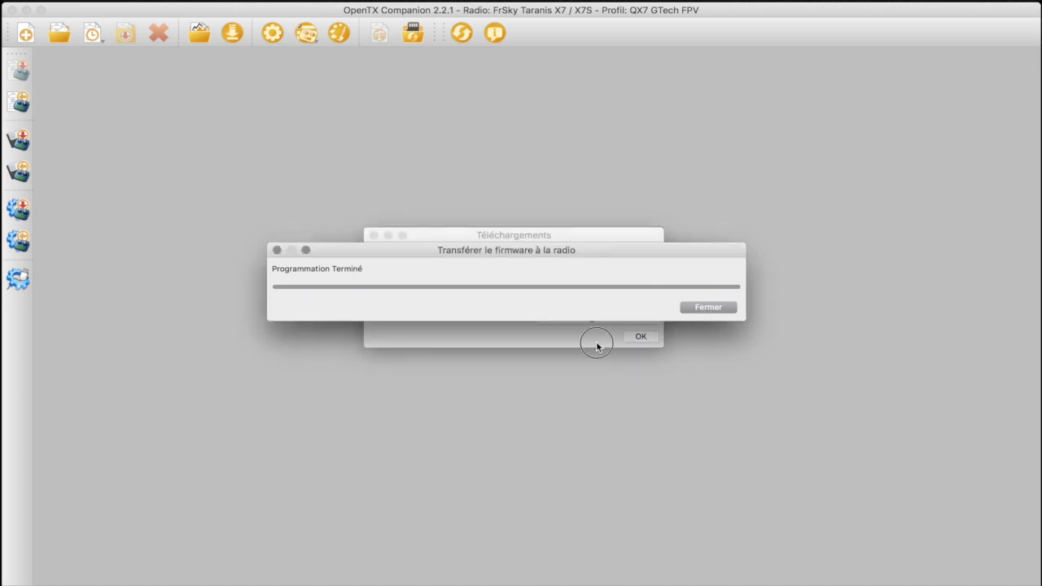
pyautogui.click(595, 342)
pyautogui.click(639, 337)
pyautogui.click(705, 308)
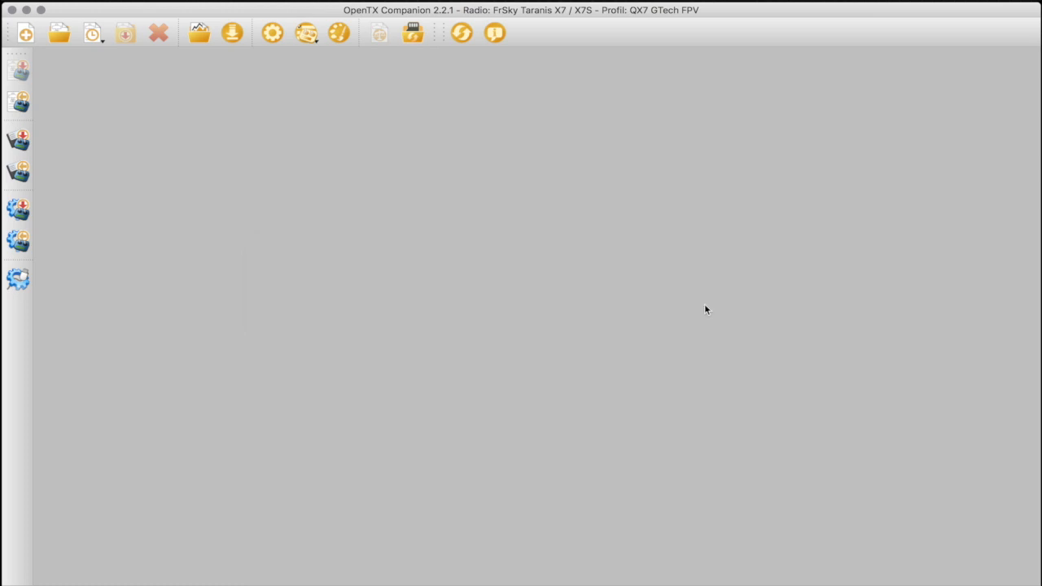
pyautogui.click(306, 284)
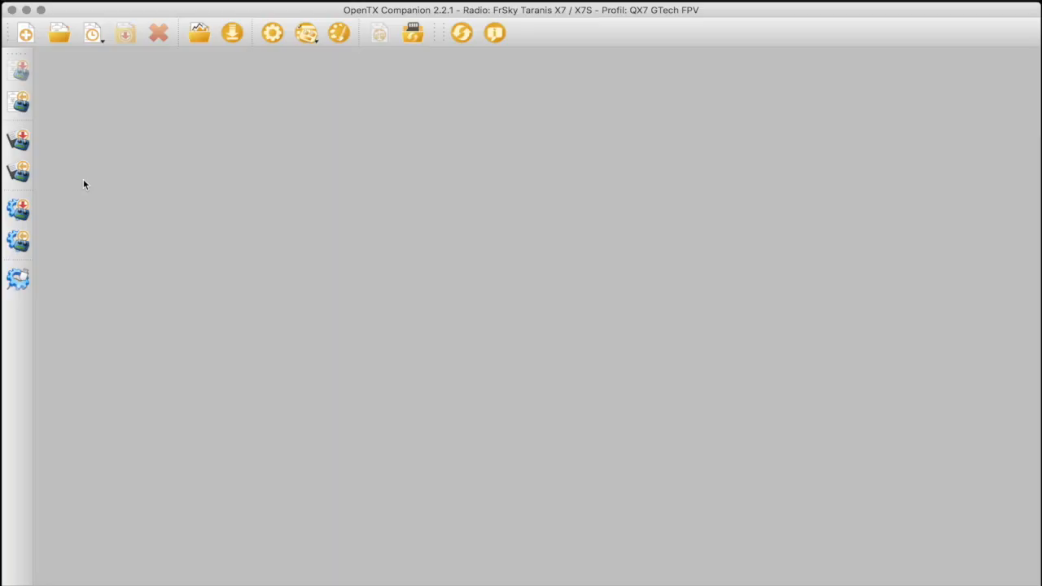
# Back up the radio to the EEPROM folder of SANS TITRE, naming the file with SAUV, the owner's first name, X7 and 261217
pyautogui.click(21, 174)
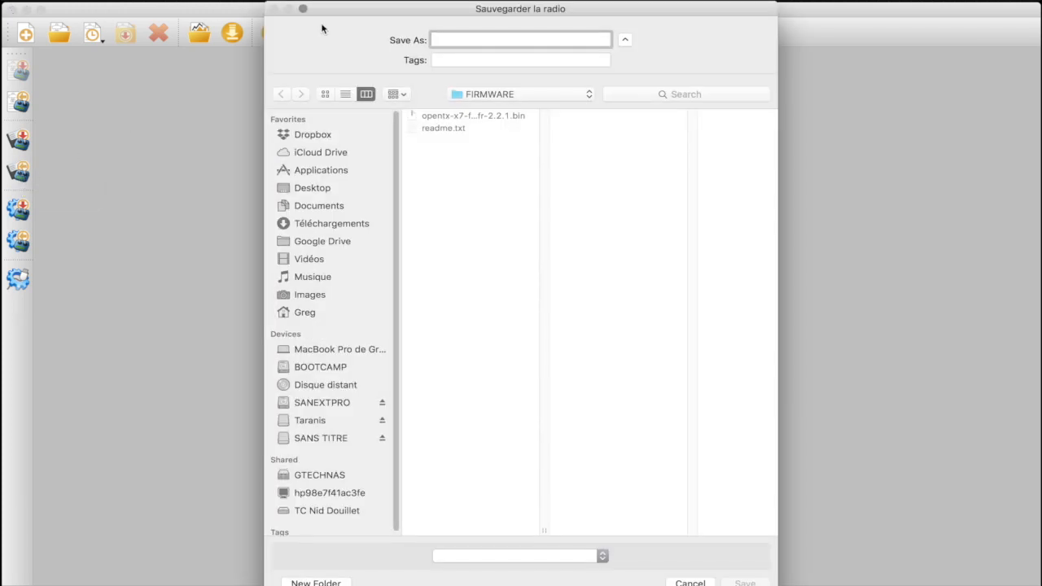
pyautogui.click(507, 93)
pyautogui.click(493, 109)
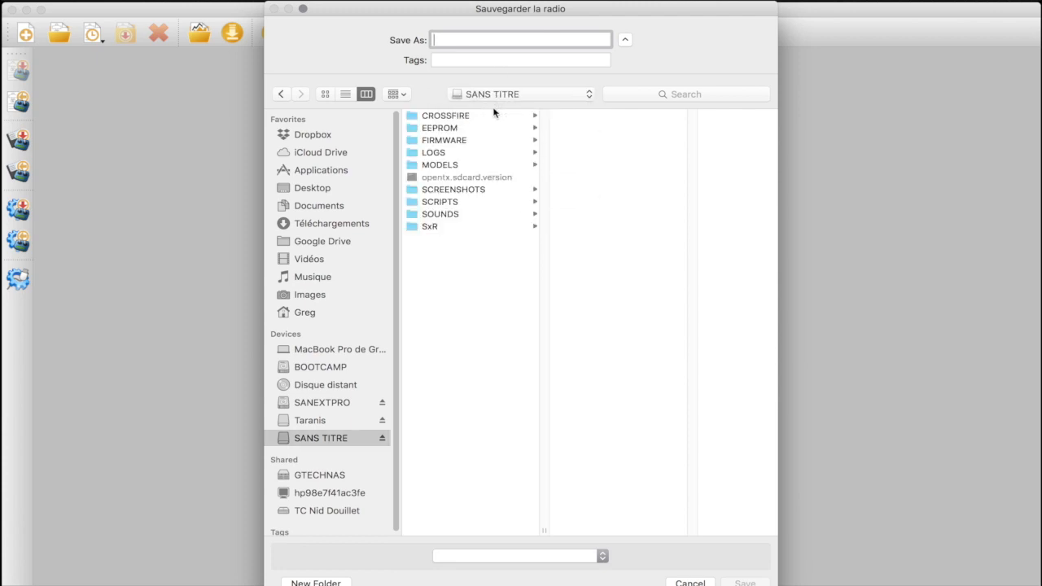
pyautogui.click(457, 129)
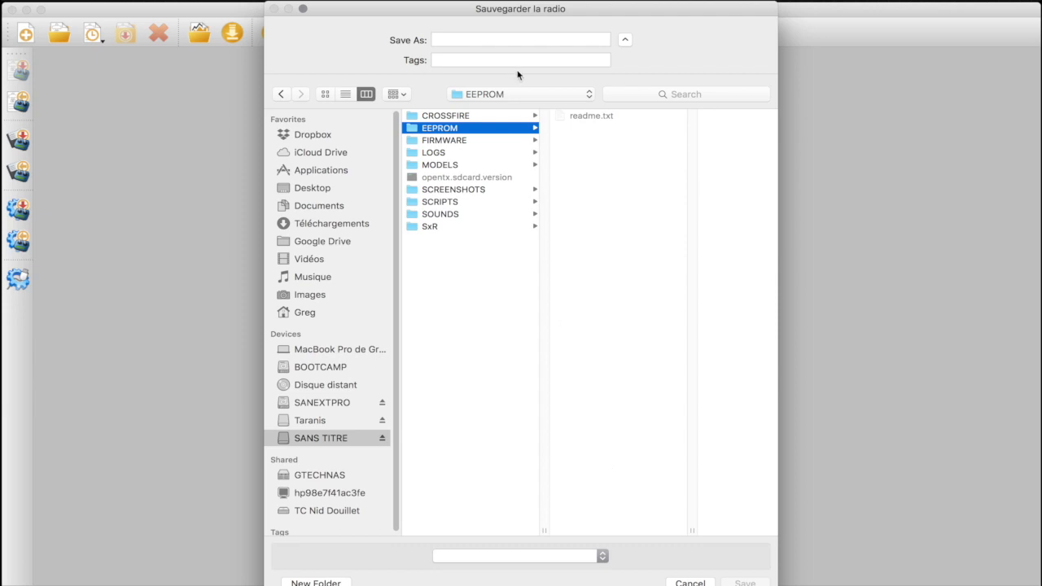
pyautogui.click(496, 40)
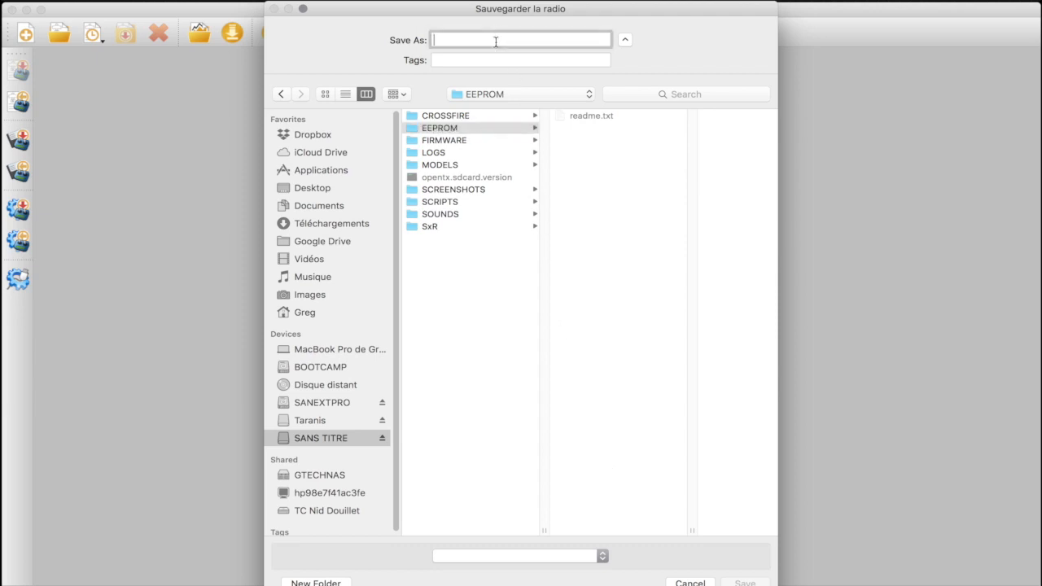
pyautogui.write('SAUV GR')
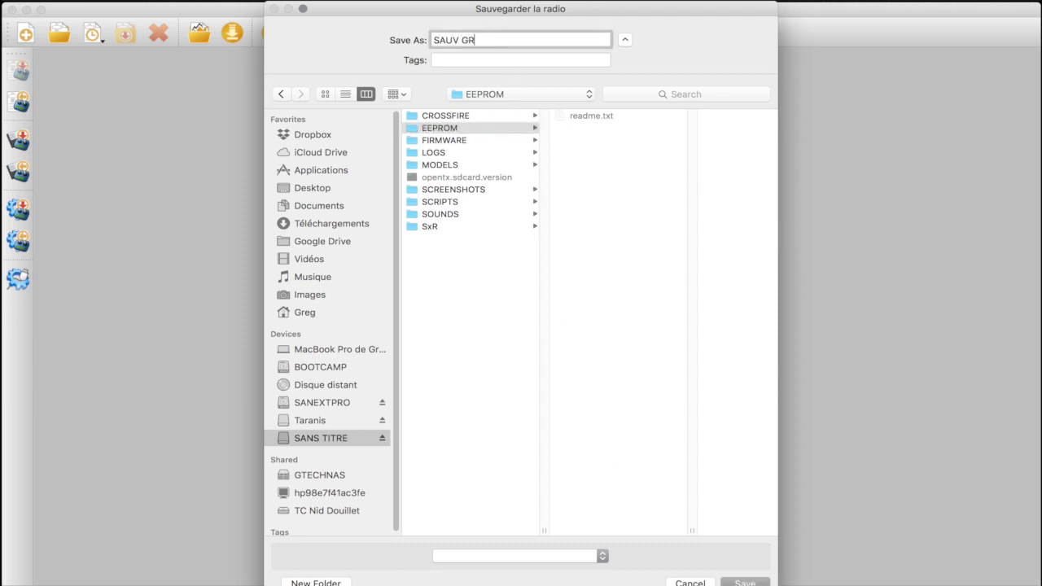
pyautogui.write('EG X7 261217')
pyautogui.click(745, 583)
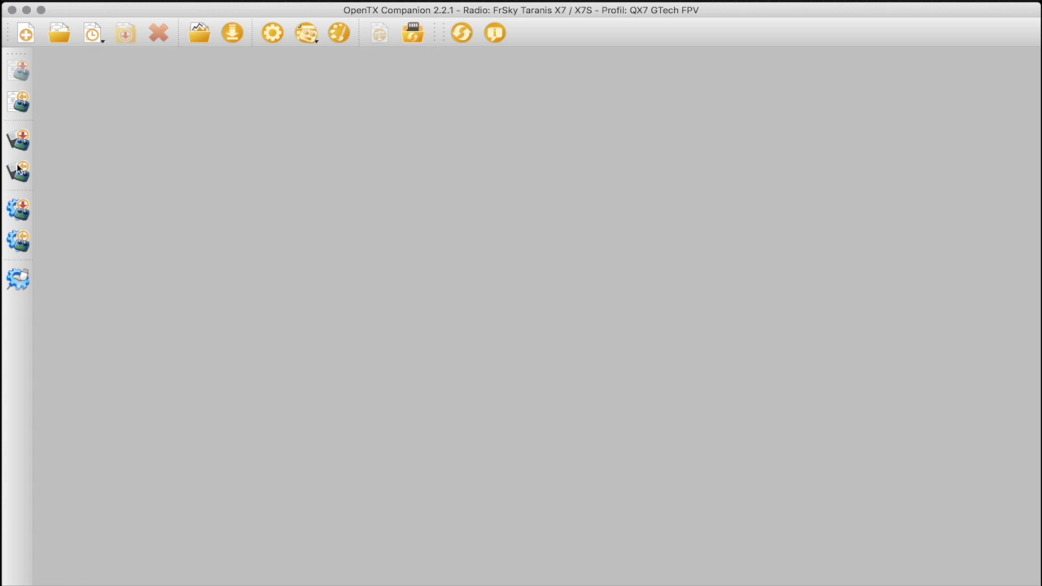
# Read the settings and models from the radio to check the model list, and close the document and OpenTX Companion
pyautogui.click(19, 102)
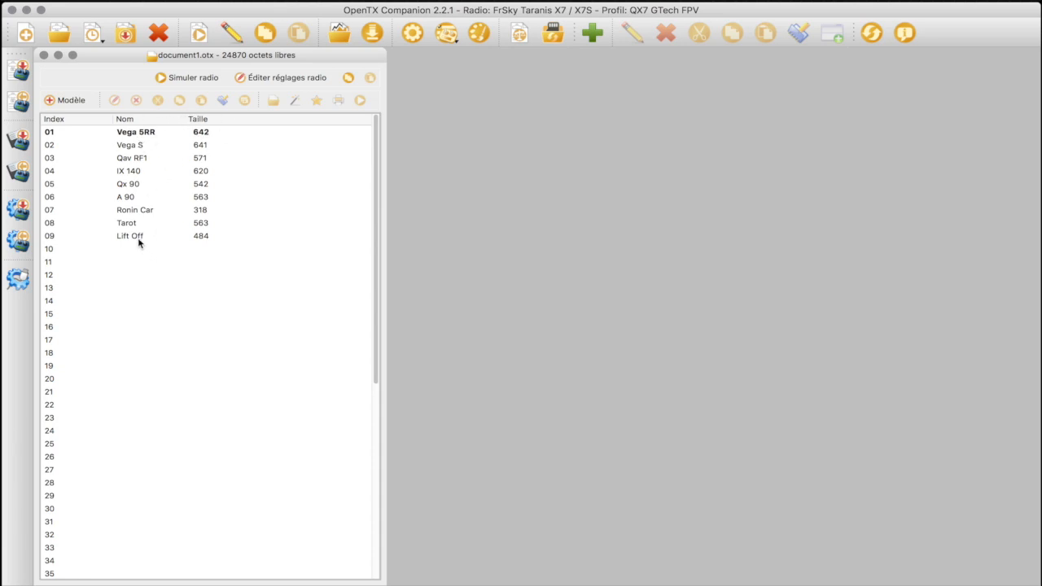
pyautogui.click(128, 146)
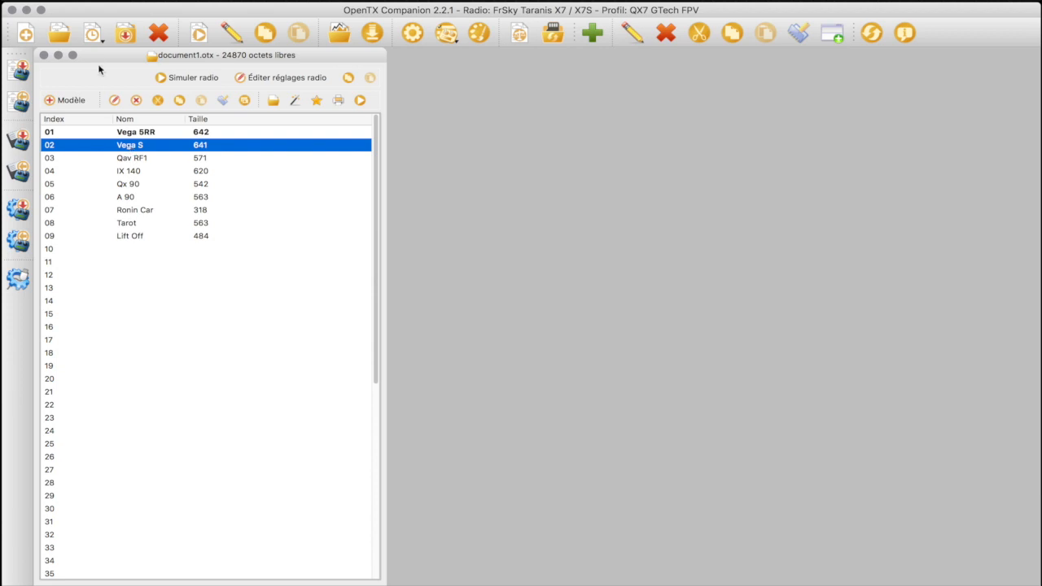
pyautogui.moveTo(95, 55); pyautogui.dragTo(155, 56)
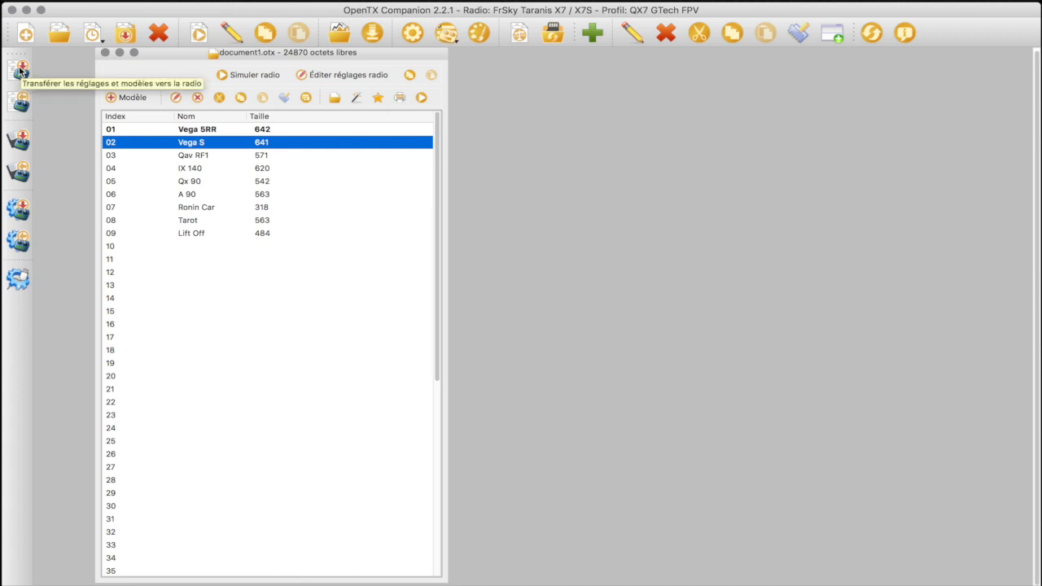
pyautogui.click(105, 53)
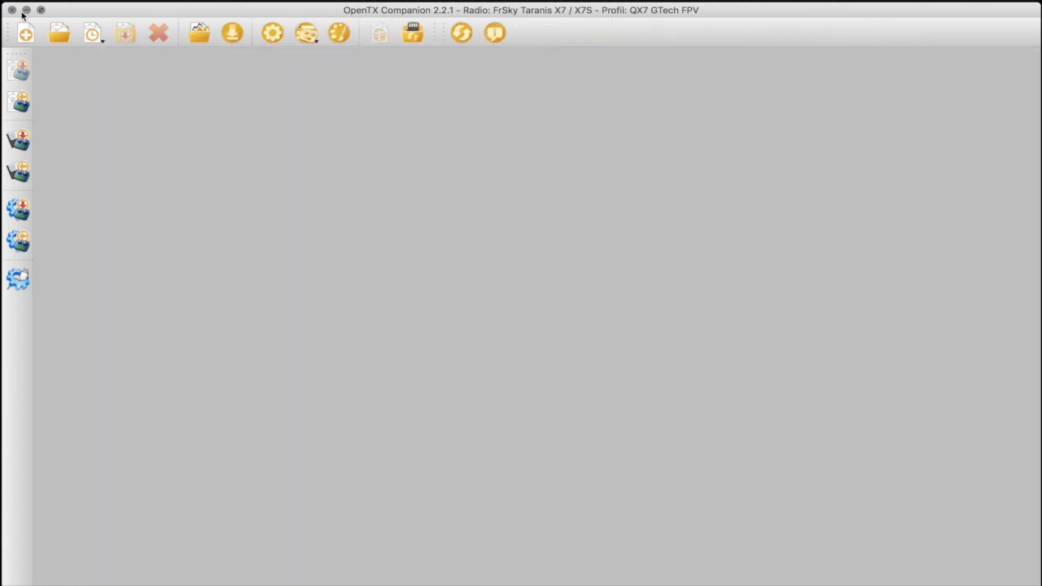
pyautogui.click(12, 10)
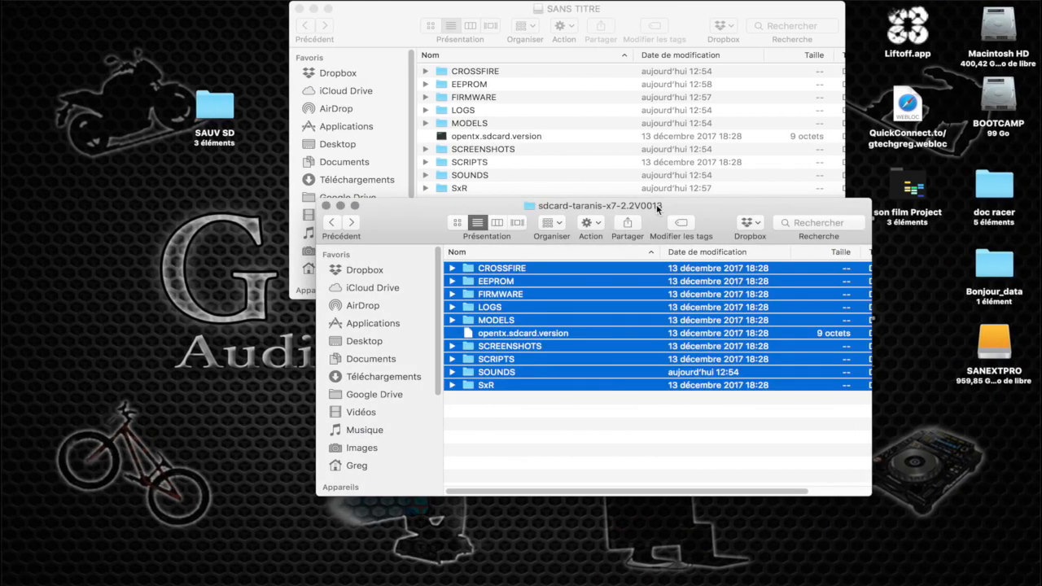
# Close the sdcard-taranis-x7-2.2V0013 folder and open the SAUV SD backup folder beside the SANS TITRE window
pyautogui.moveTo(718, 204); pyautogui.dragTo(579, 252)
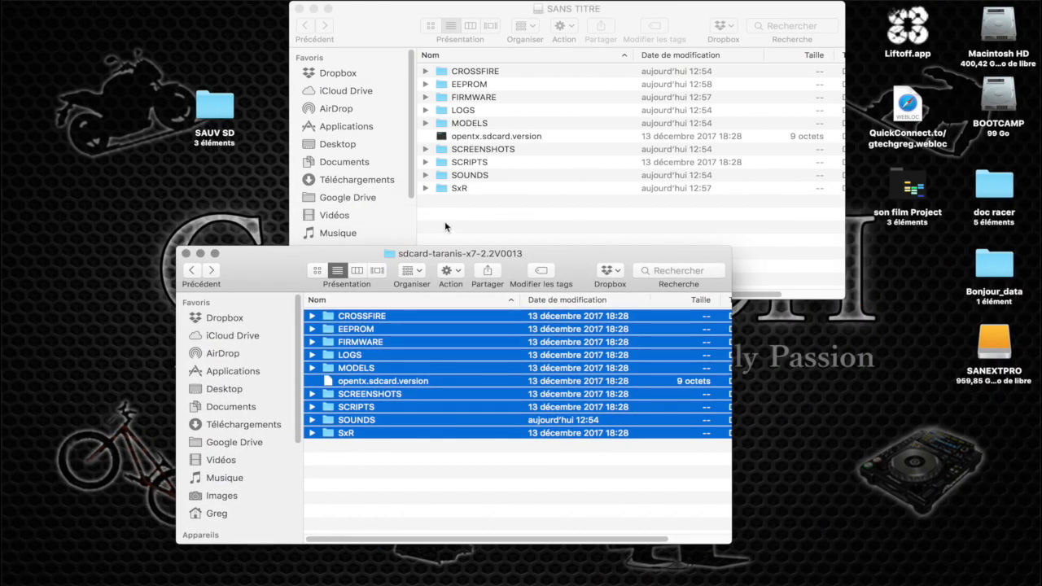
pyautogui.click(186, 254)
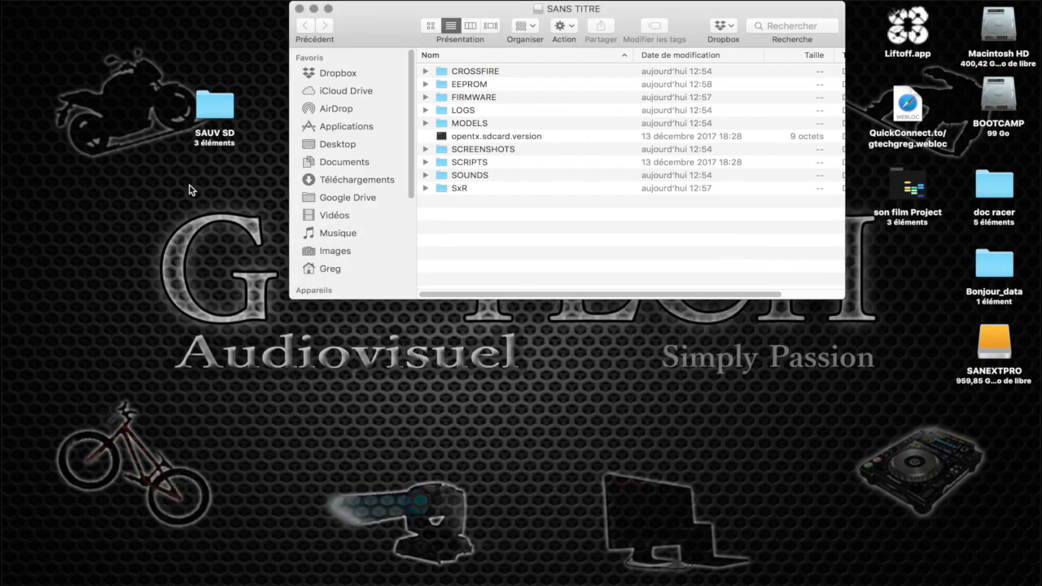
pyautogui.click(214, 142)
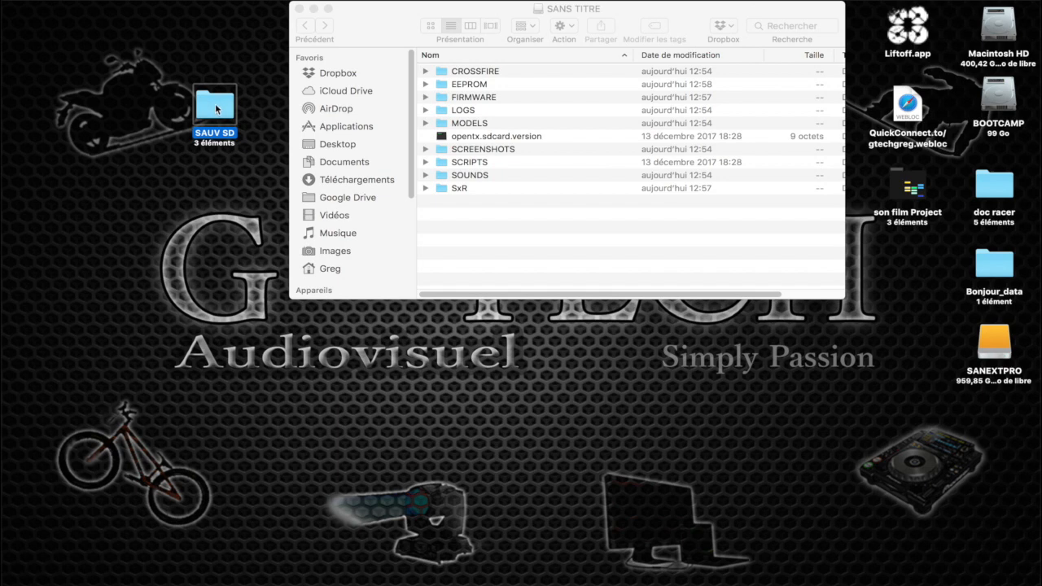
pyautogui.doubleClick(216, 107)
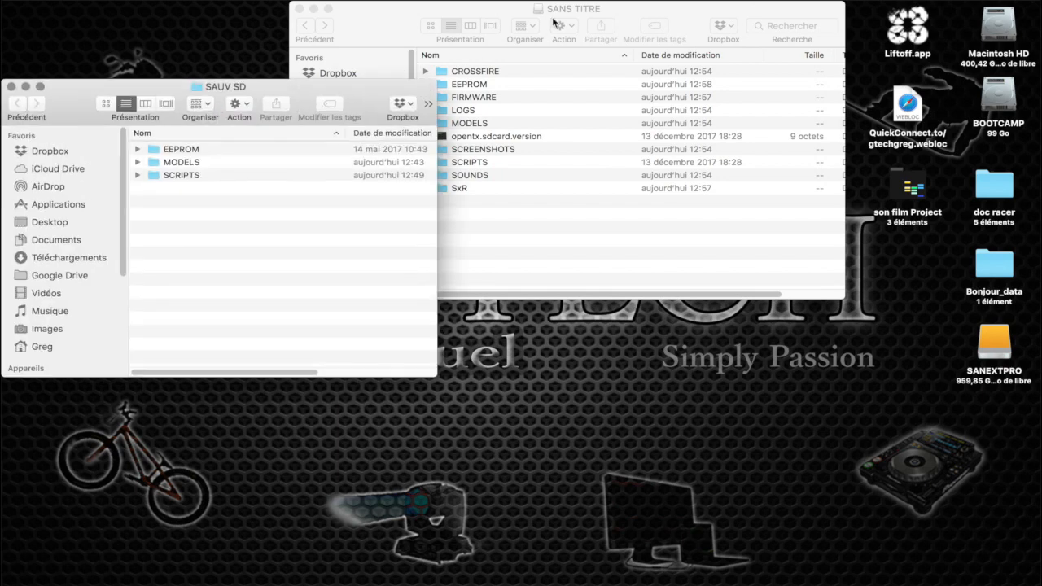
pyautogui.moveTo(515, 15); pyautogui.dragTo(672, 75)
# Copy eeprom-2017-12-26-123930.bin from the backup's EEPROM folder to the EEPROM folder on SANS TITRE
pyautogui.click(139, 151)
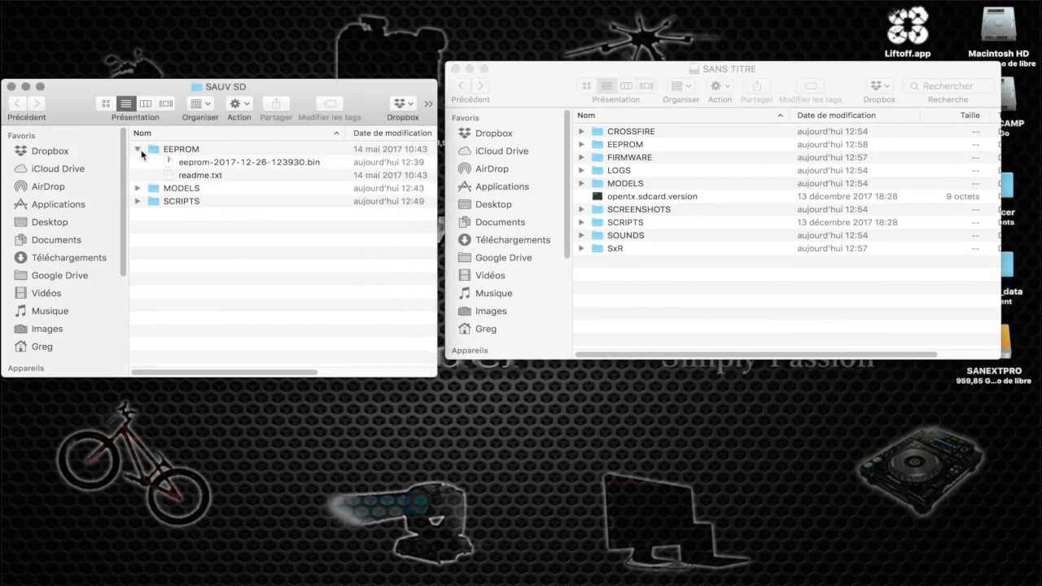
pyautogui.moveTo(195, 162); pyautogui.dragTo(616, 148)
pyautogui.click(138, 149)
# Copy all the model .bin files, from A_90 to Vega_S, from the backup's MODELS folder to the MODELS folder on SANS TITRE
pyautogui.click(137, 162)
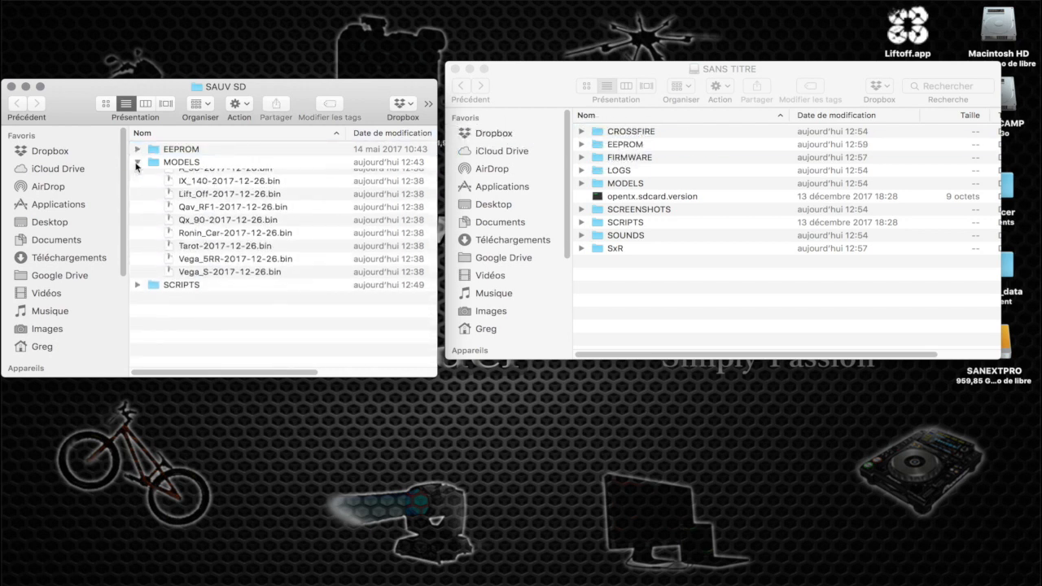
pyautogui.click(195, 175)
pyautogui.keyDown('shift'); pyautogui.click(232, 280); pyautogui.keyUp('shift')
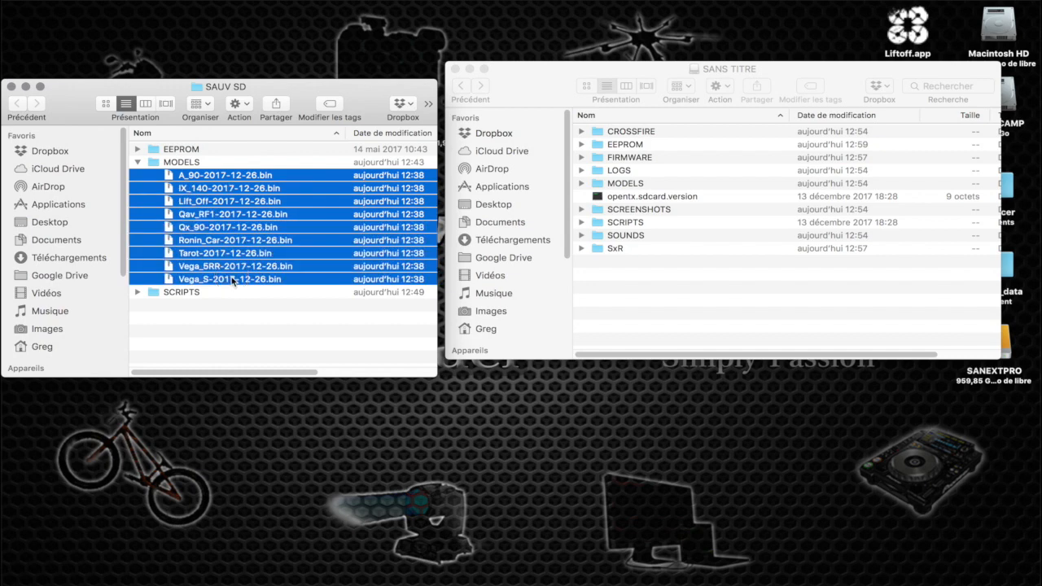
pyautogui.moveTo(220, 174); pyautogui.dragTo(625, 185)
pyautogui.click(137, 162)
# Copy all contents of the backup's SCRIPTS folder into the SCRIPTS folder on SANS TITRE
pyautogui.click(137, 175)
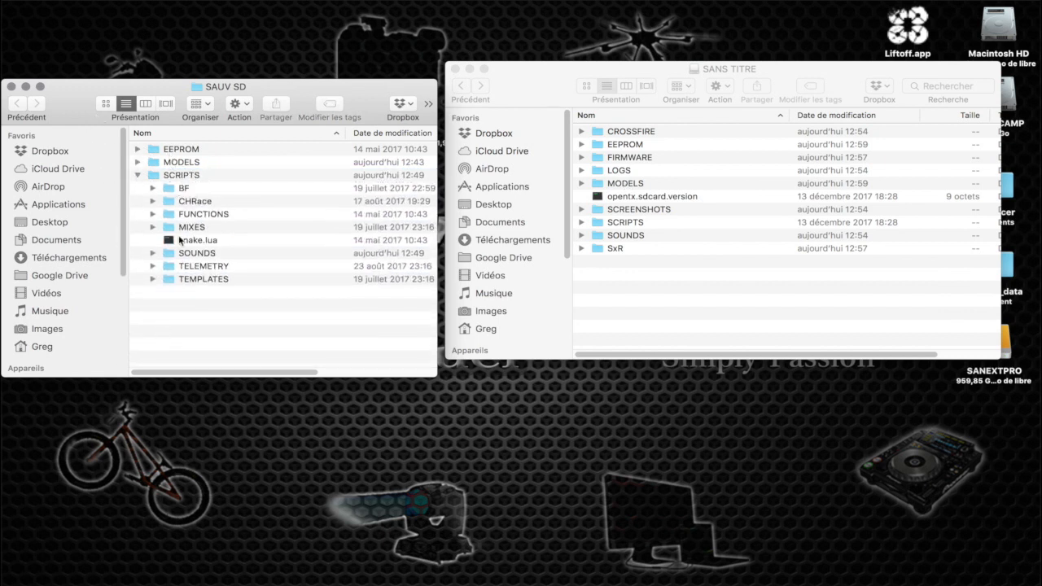
pyautogui.doubleClick(183, 174)
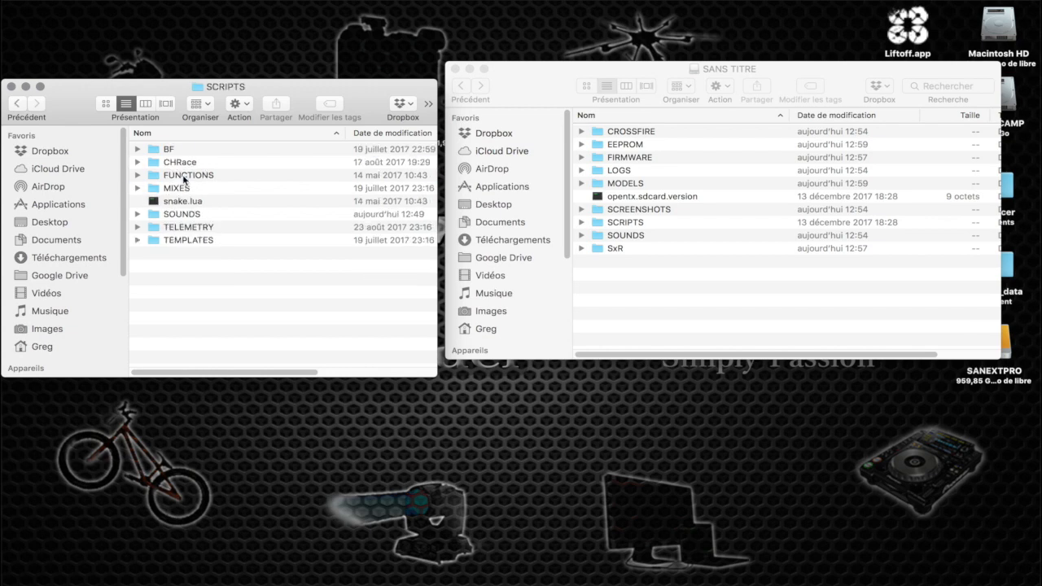
pyautogui.press('super+a')
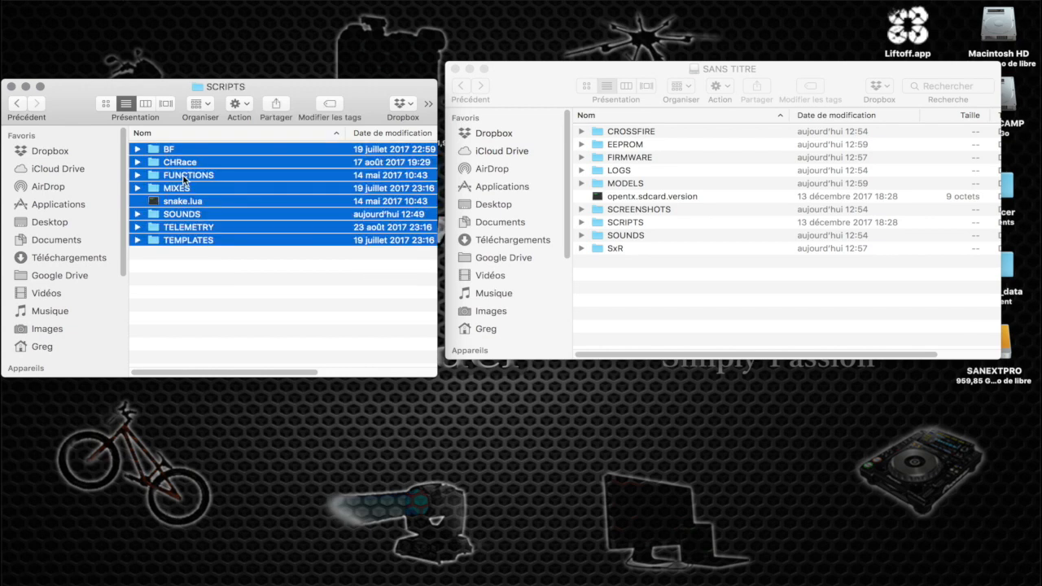
pyautogui.doubleClick(607, 222)
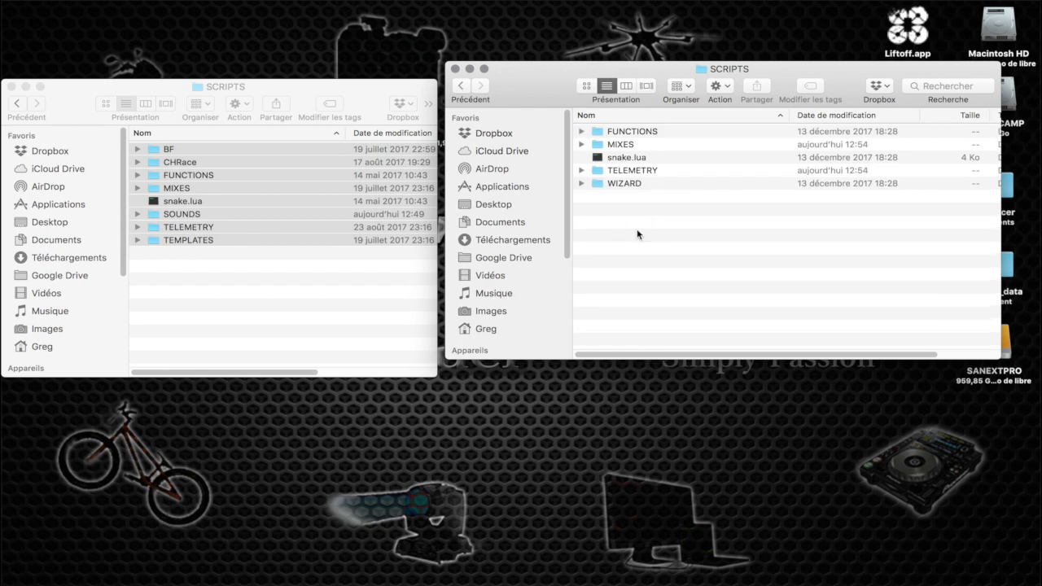
pyautogui.press('super+v')
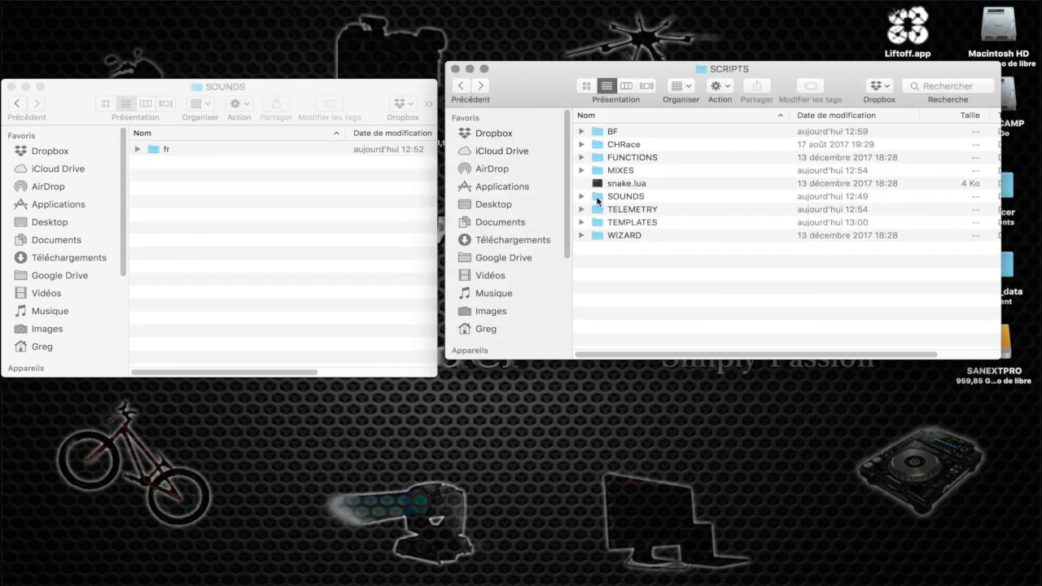
# Check the contents of the SOUNDS folder inside SCRIPTS on SANS TITRE and delete that SOUNDS folder
pyautogui.doubleClick(597, 196)
pyautogui.doubleClick(597, 133)
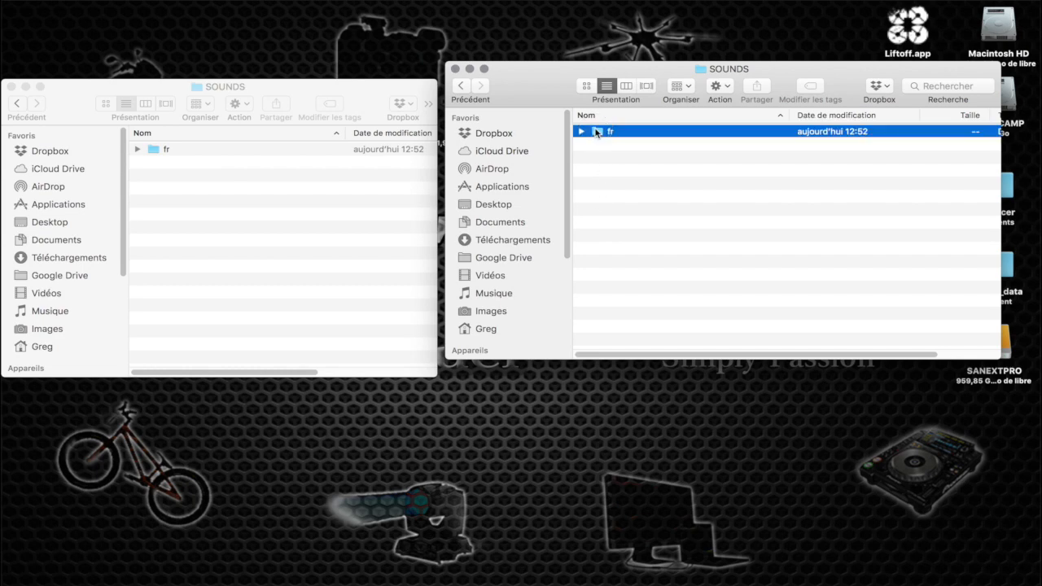
pyautogui.scroll(-5, 611, 243)
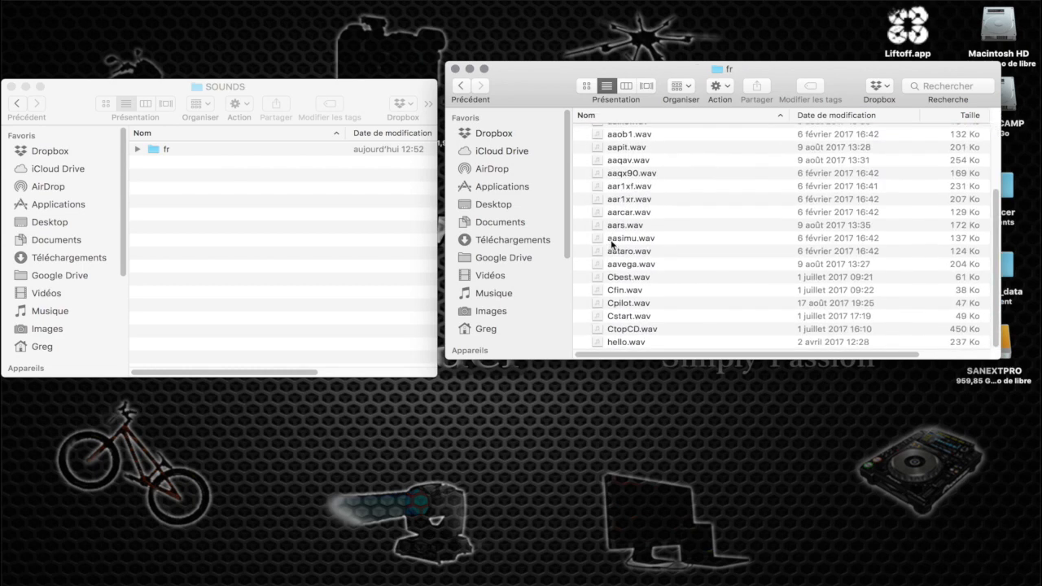
pyautogui.scroll(5, 611, 240)
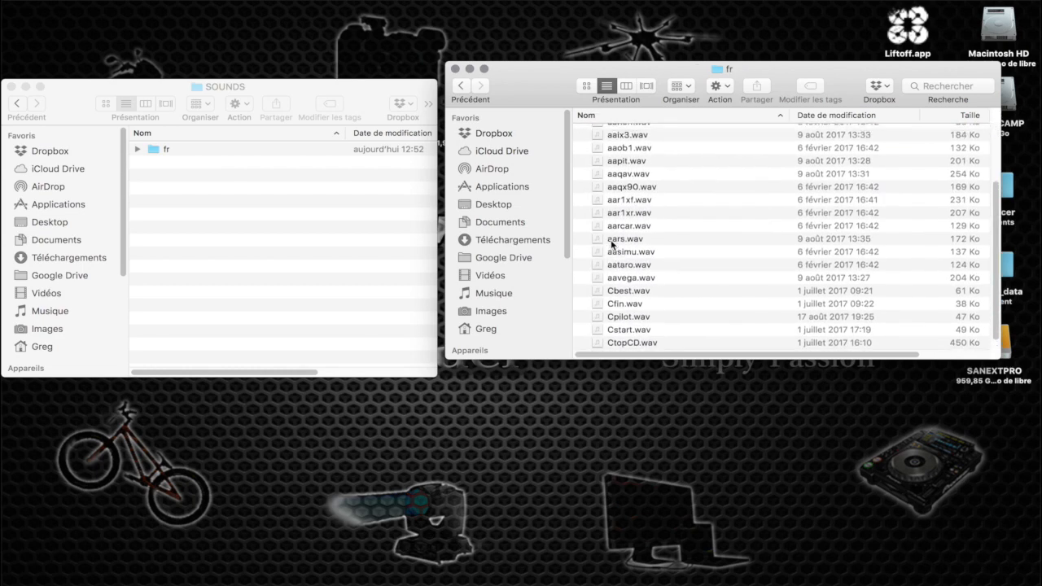
pyautogui.click(458, 86)
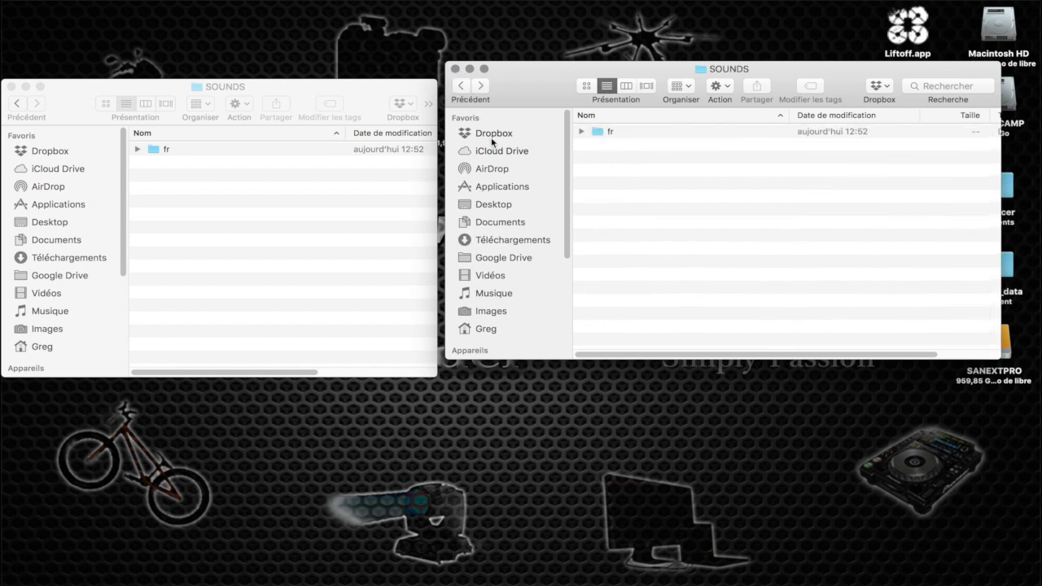
pyautogui.click(460, 86)
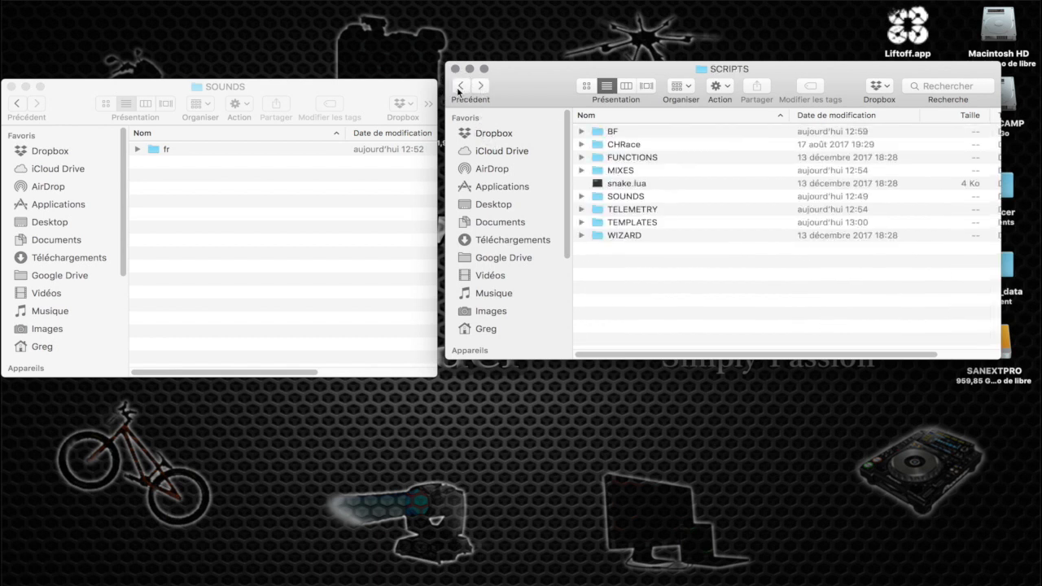
pyautogui.click(639, 197)
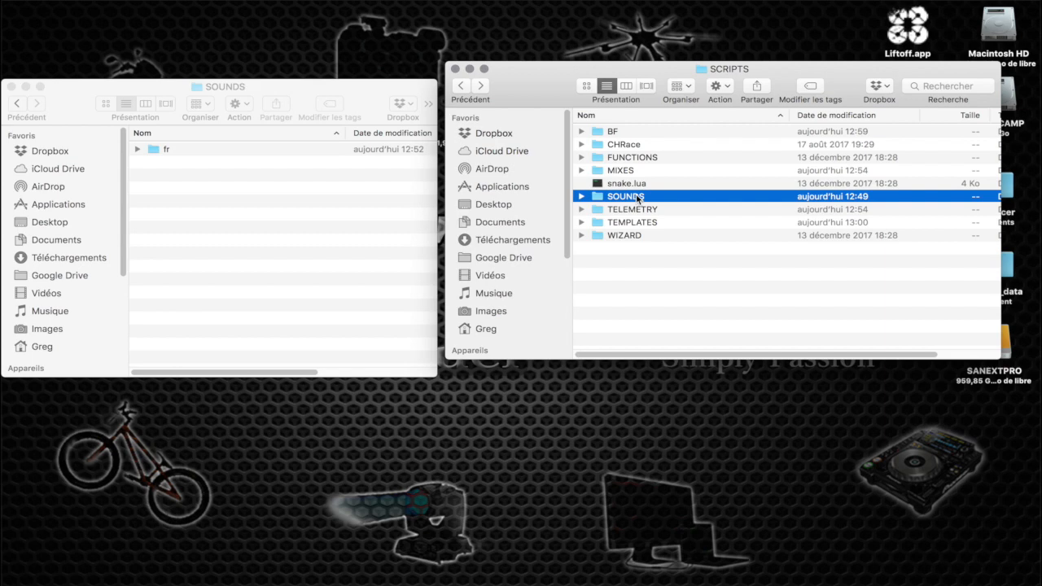
pyautogui.press('super+BackSpace')
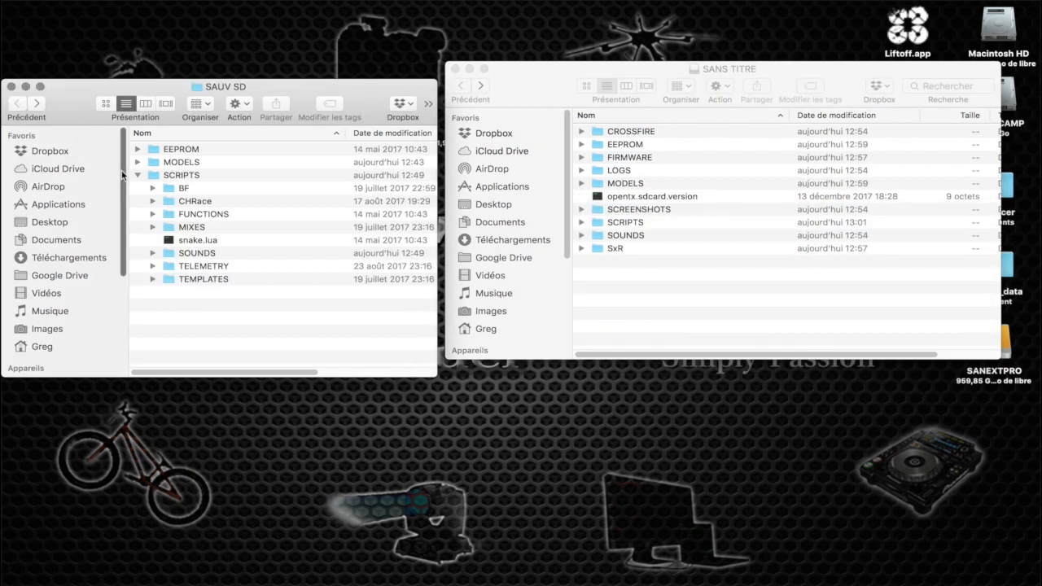
# Copy all the .wav files from the backup's SOUNDS/fr folder into the SOUNDS/fr folder on SANS TITRE
pyautogui.doubleClick(194, 254)
pyautogui.doubleClick(165, 149)
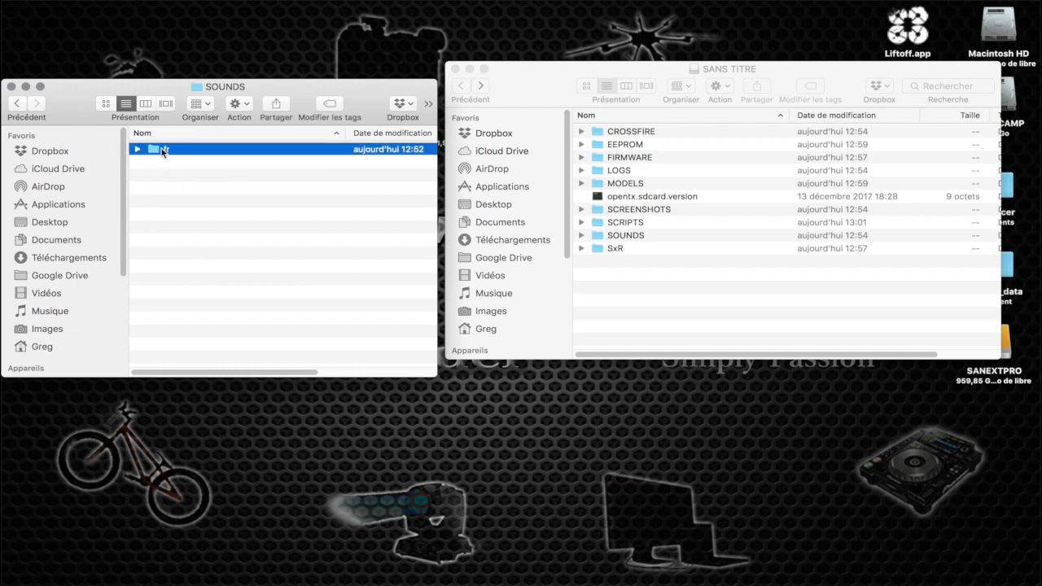
pyautogui.scroll(-4, 242, 287)
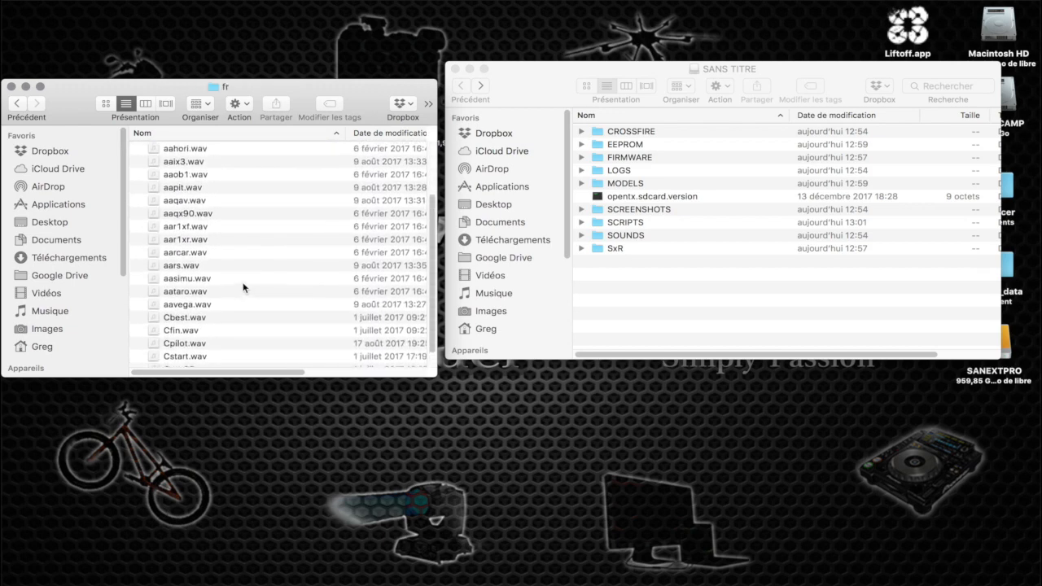
pyautogui.click(255, 255)
pyautogui.press('super+a')
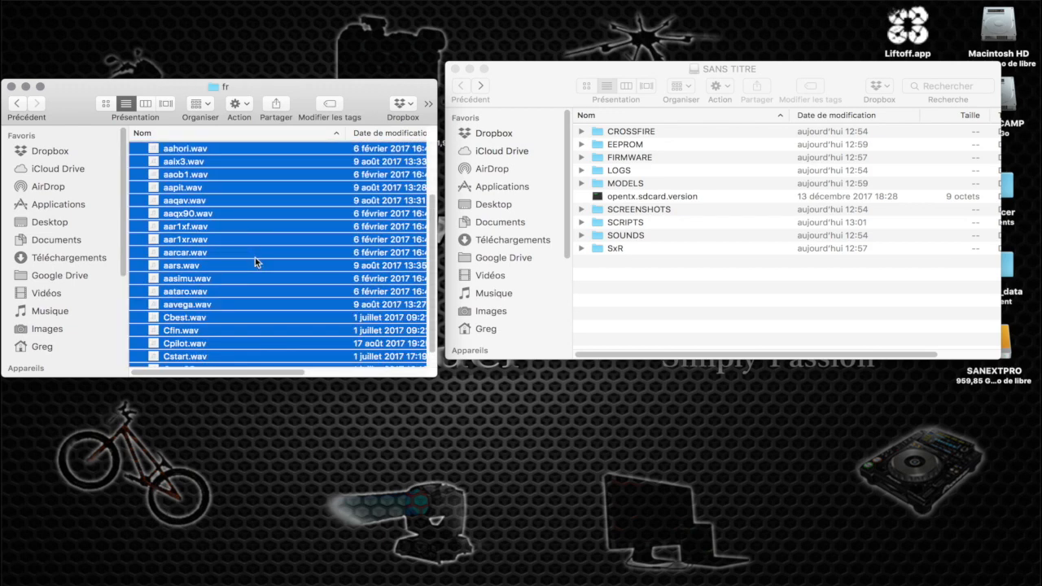
pyautogui.doubleClick(619, 235)
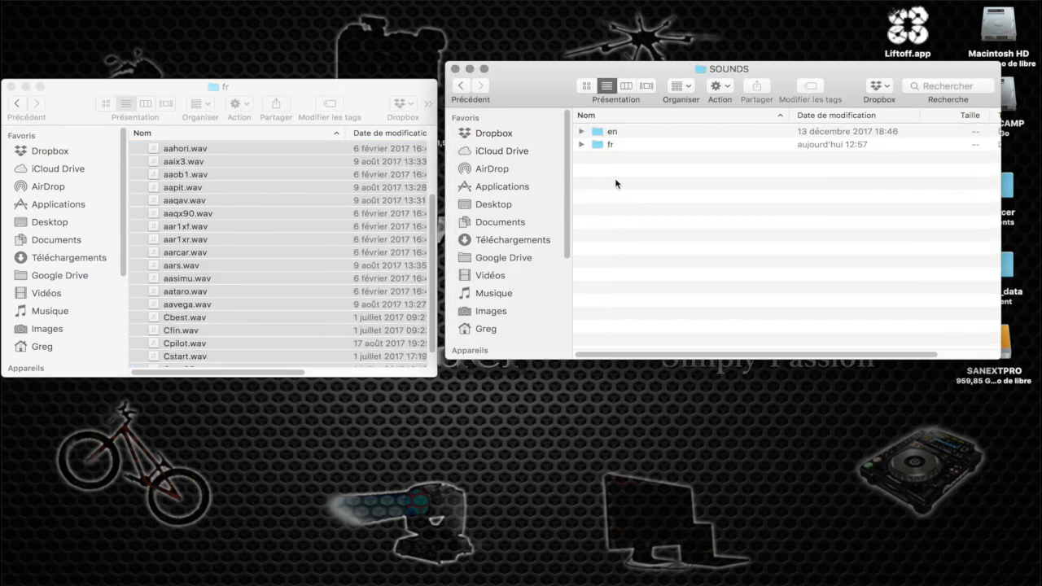
pyautogui.doubleClick(604, 141)
pyautogui.click(747, 222)
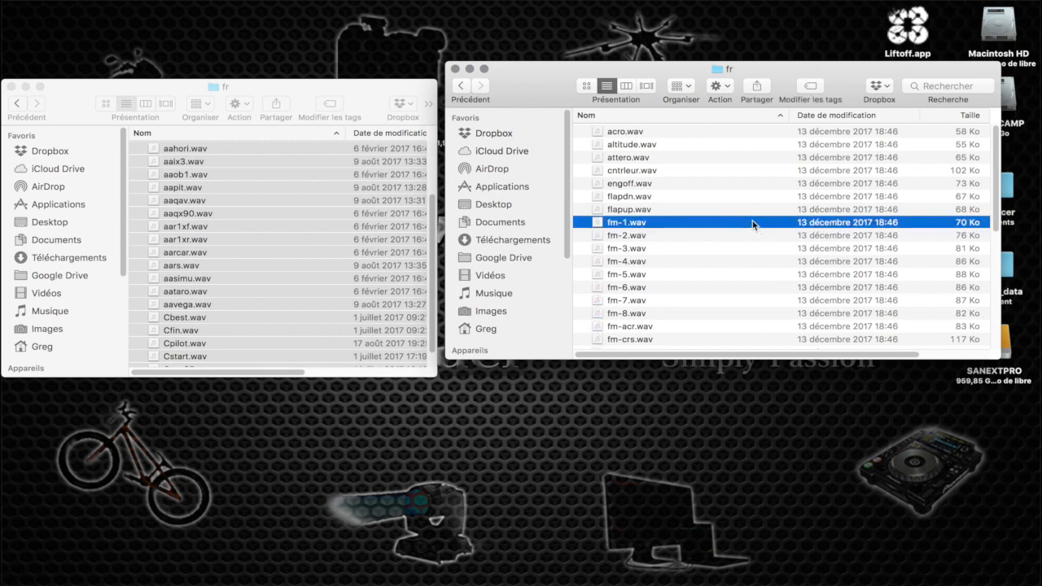
pyautogui.press('super+v')
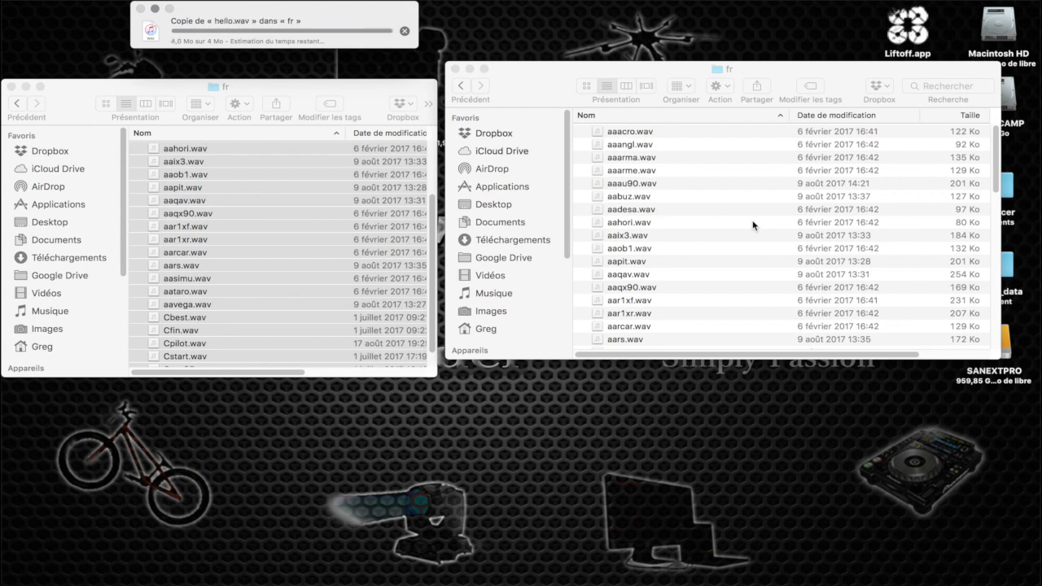
# Move hello.wav from the fr folder on SANS TITRE into its SYSTEM subfolder, replacing the existing file, and close both folder windows
pyautogui.scroll(-15, 753, 226)
pyautogui.scroll(9, 753, 226)
pyautogui.scroll(5, 753, 226)
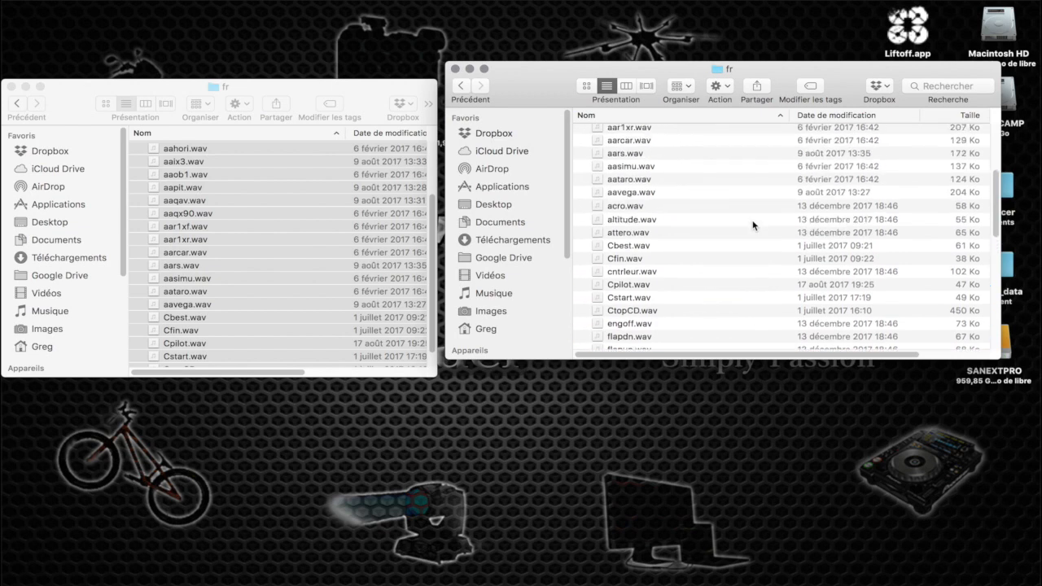
pyautogui.scroll(-8, 753, 225)
pyautogui.scroll(-10, 753, 226)
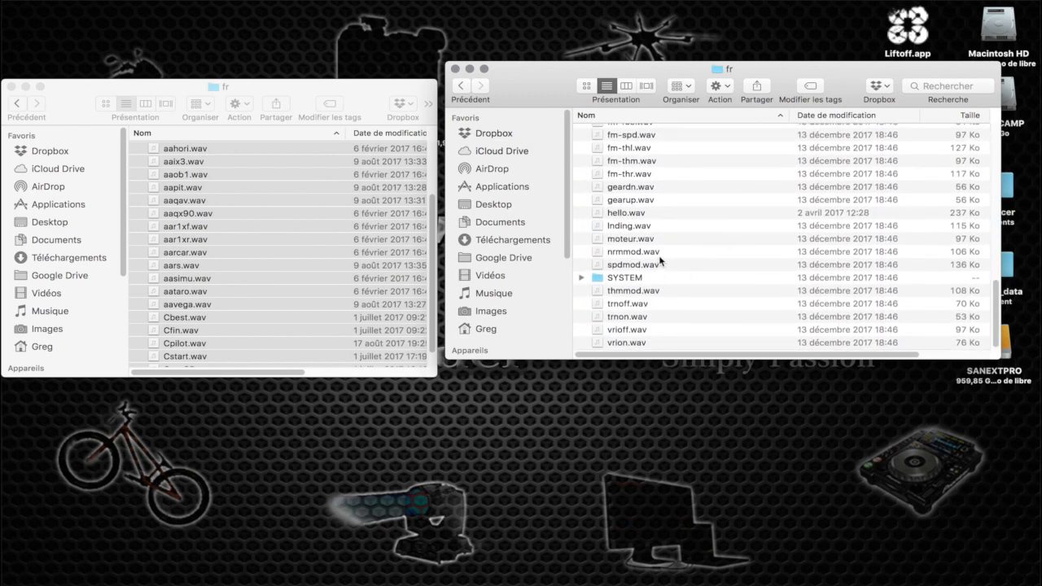
pyautogui.click(624, 216)
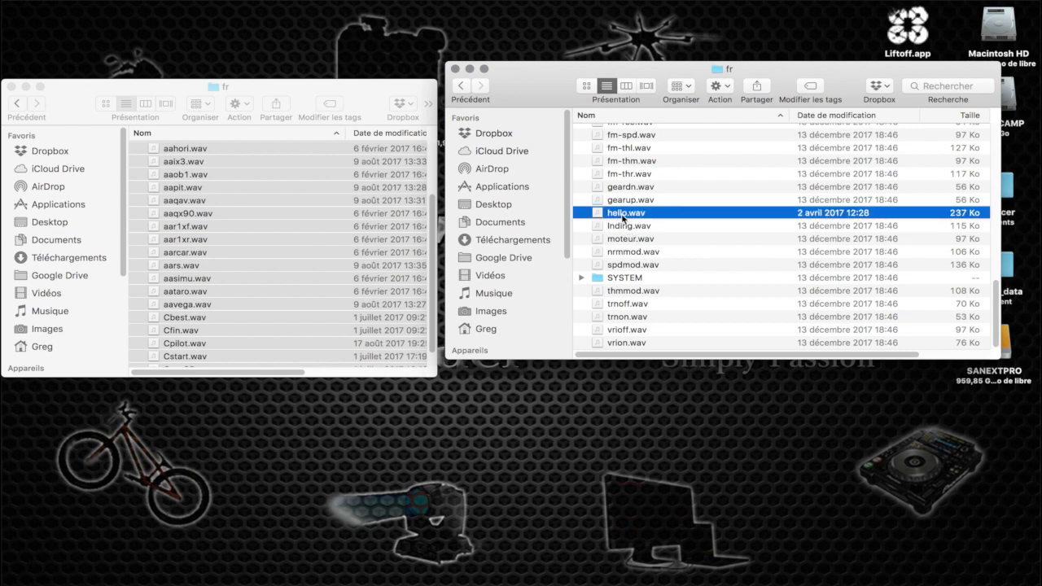
pyautogui.moveTo(624, 219); pyautogui.dragTo(628, 283)
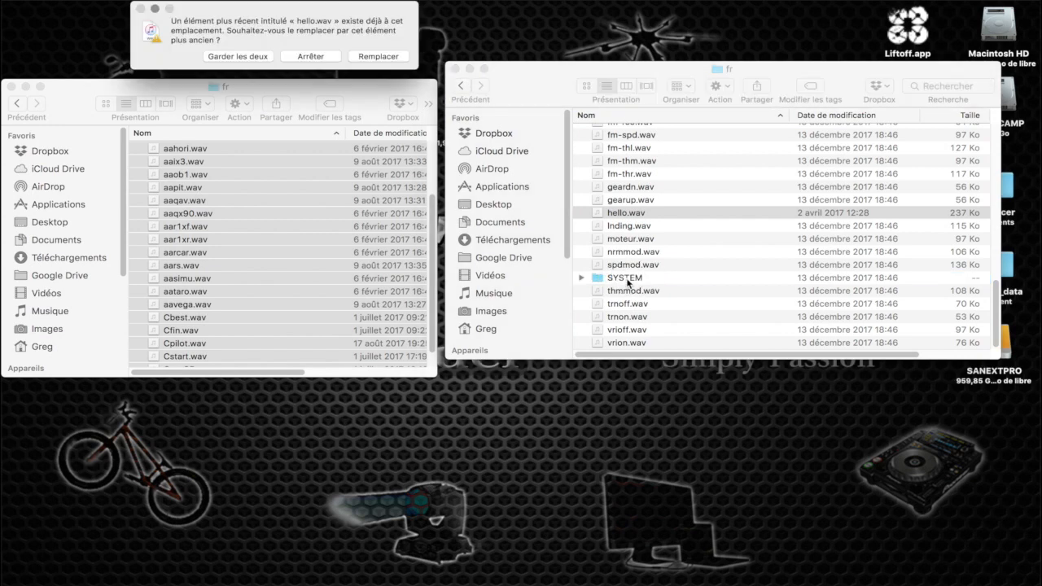
pyautogui.click(377, 57)
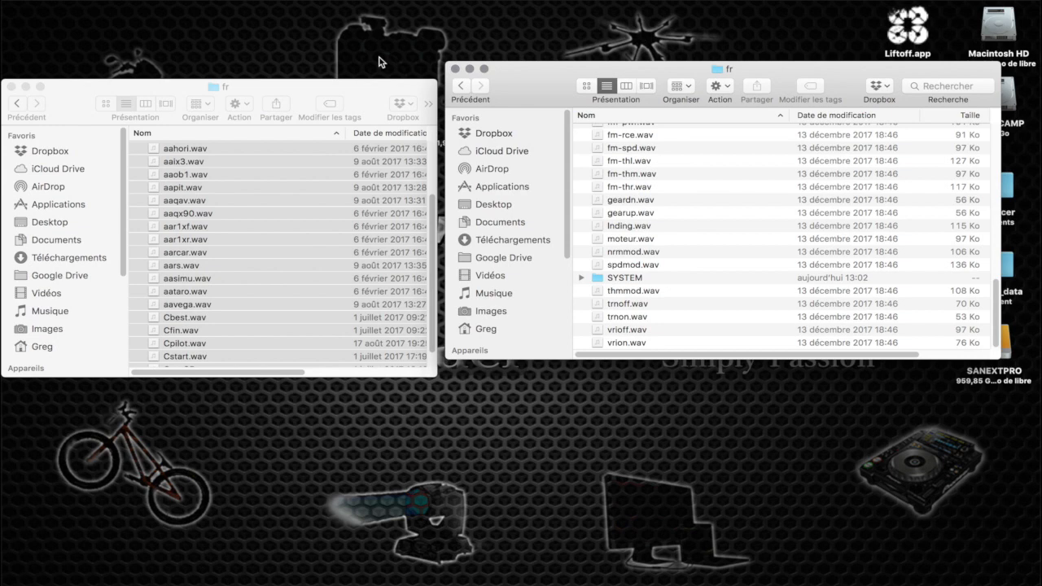
pyautogui.click(456, 69)
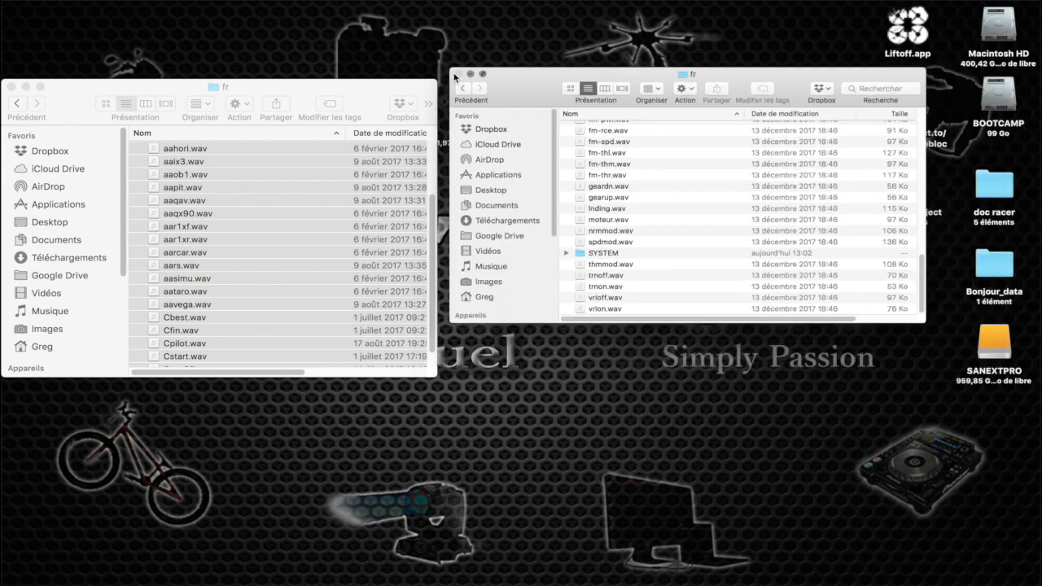
pyautogui.click(11, 86)
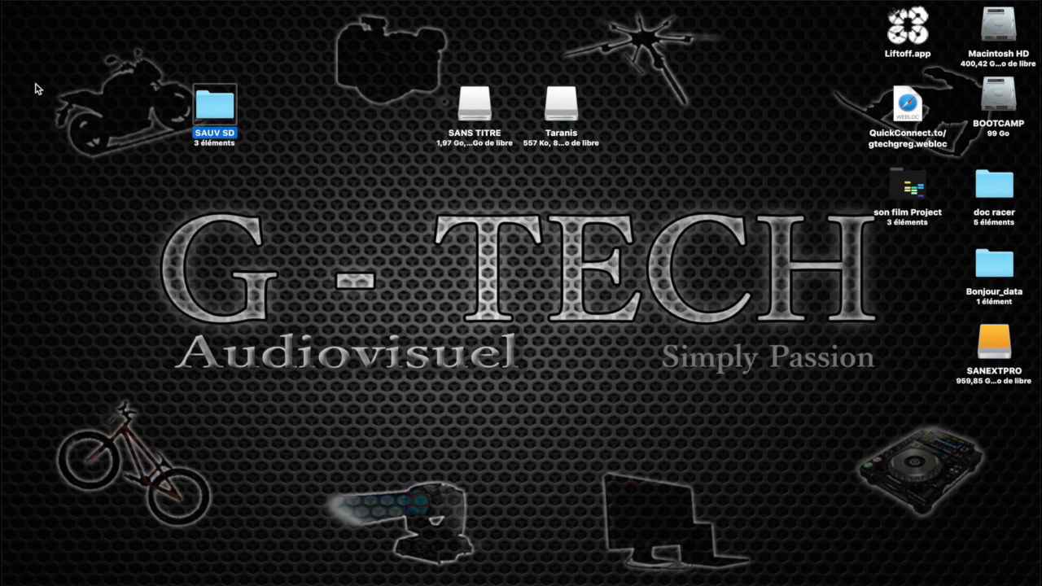